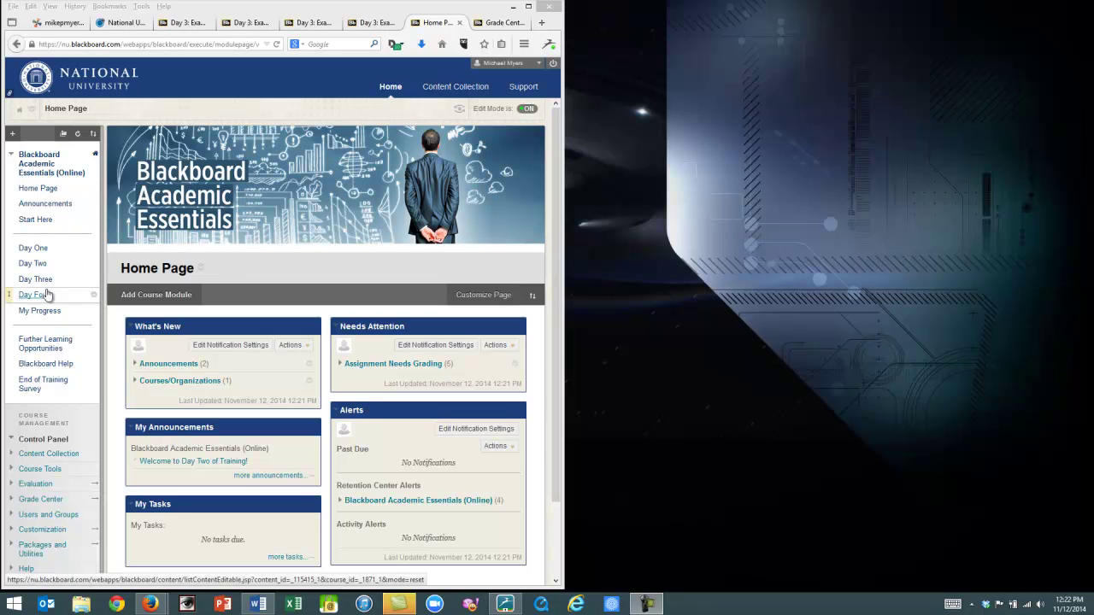
- Enter Student Preview mode and review the Day Three content down to the Exams, Tests and Surveys Presentation
click(461, 110)
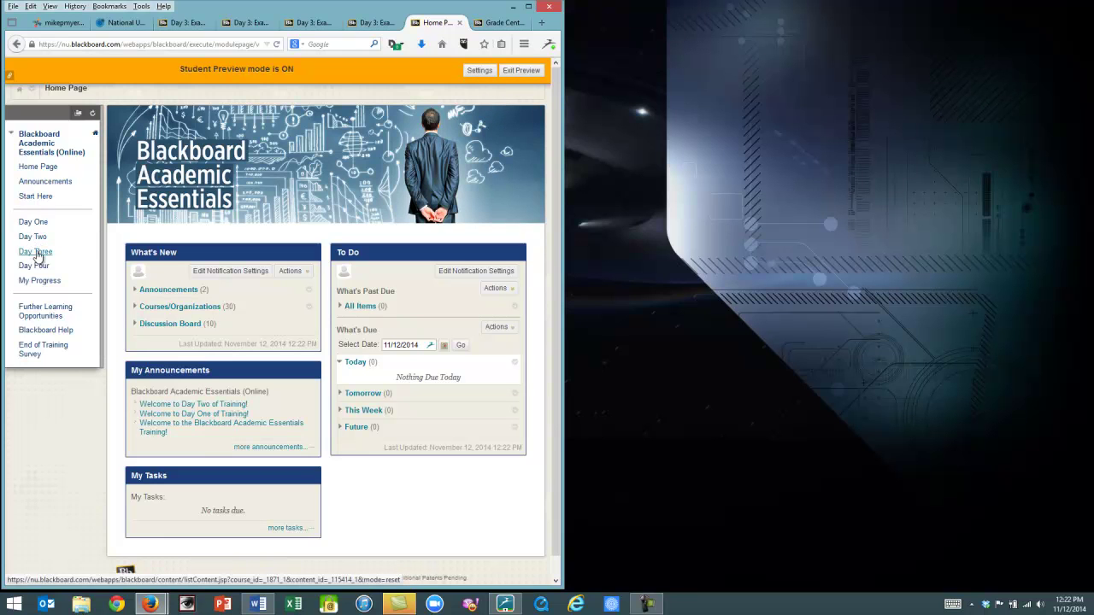
click(75, 250)
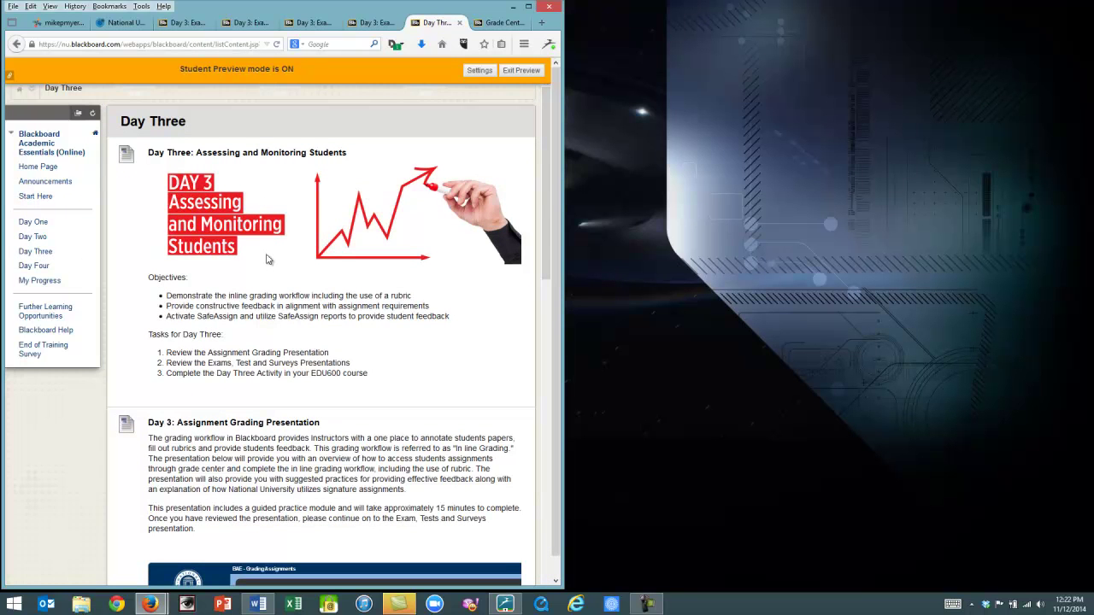
scroll(341, 259, down, 1)
scroll(291, 285, down, 3)
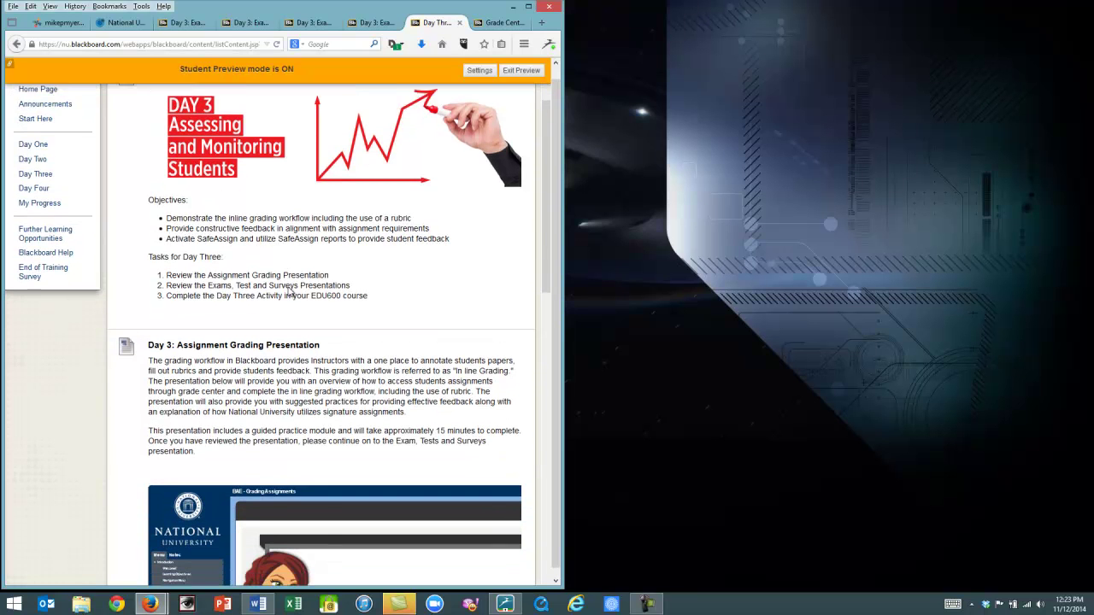
scroll(288, 295, down, 3)
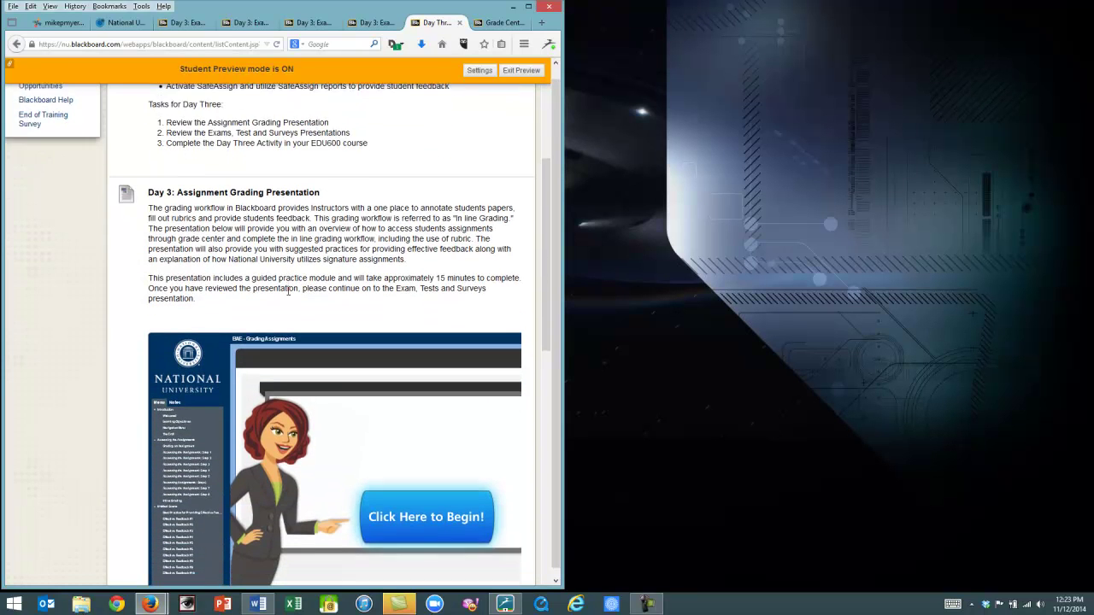
scroll(288, 292, down, 6)
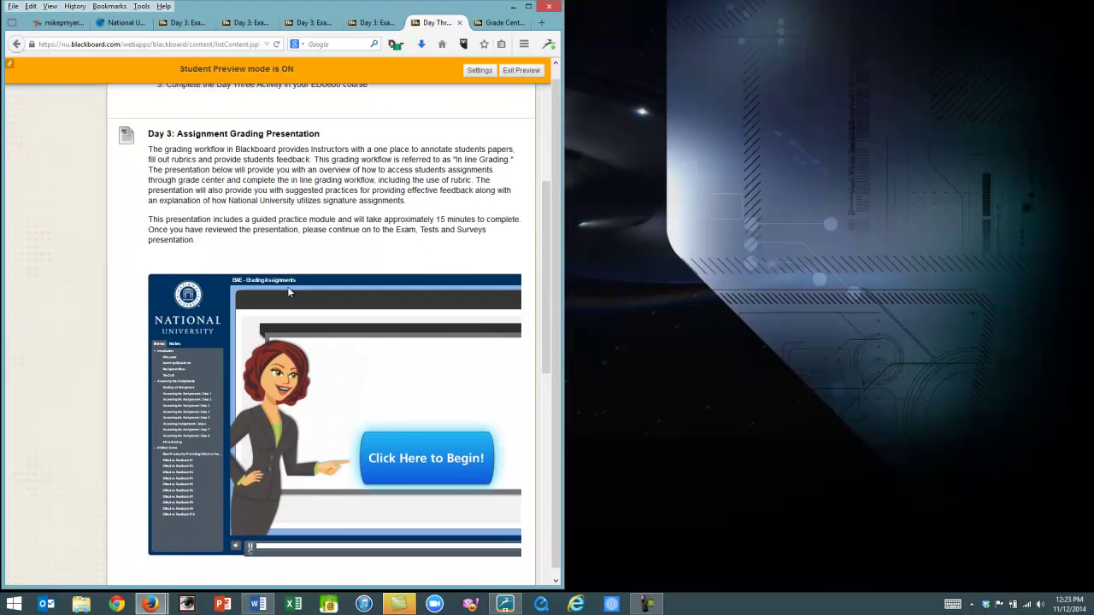
scroll(288, 292, down, 1)
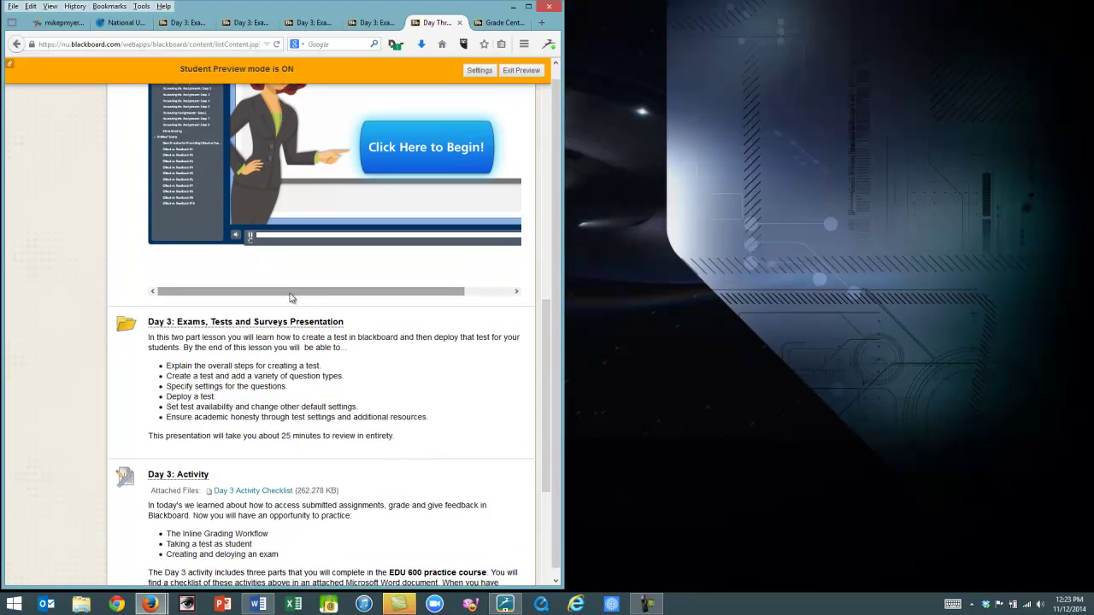
- Open the Creating a Test lesson in the Exams, Tests and Surveys Presentation folder and page forward to "1: Add the Test"
click(278, 320)
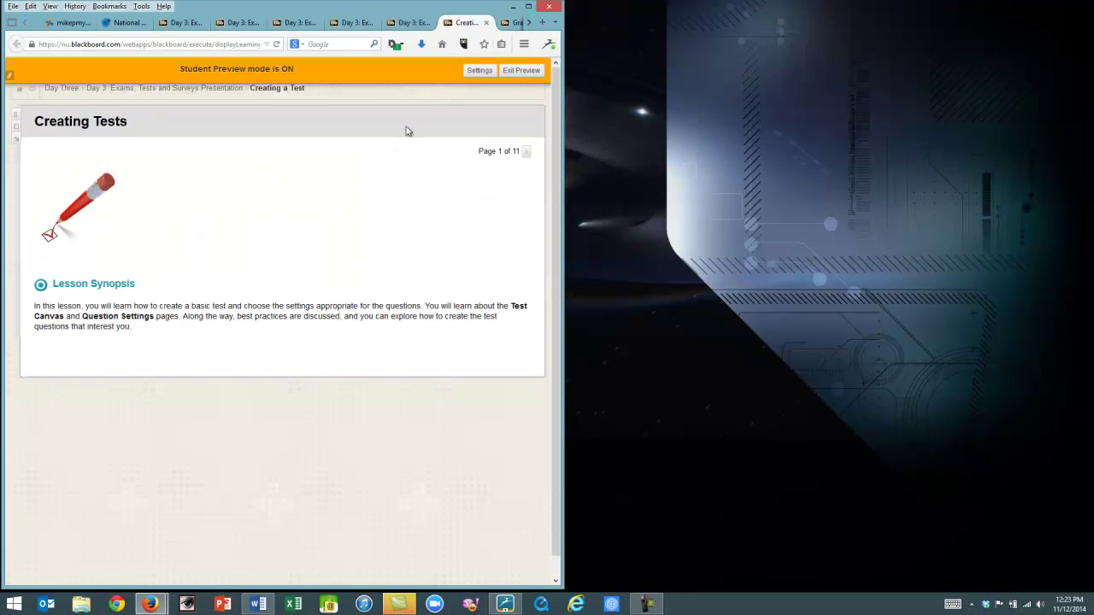
click(525, 151)
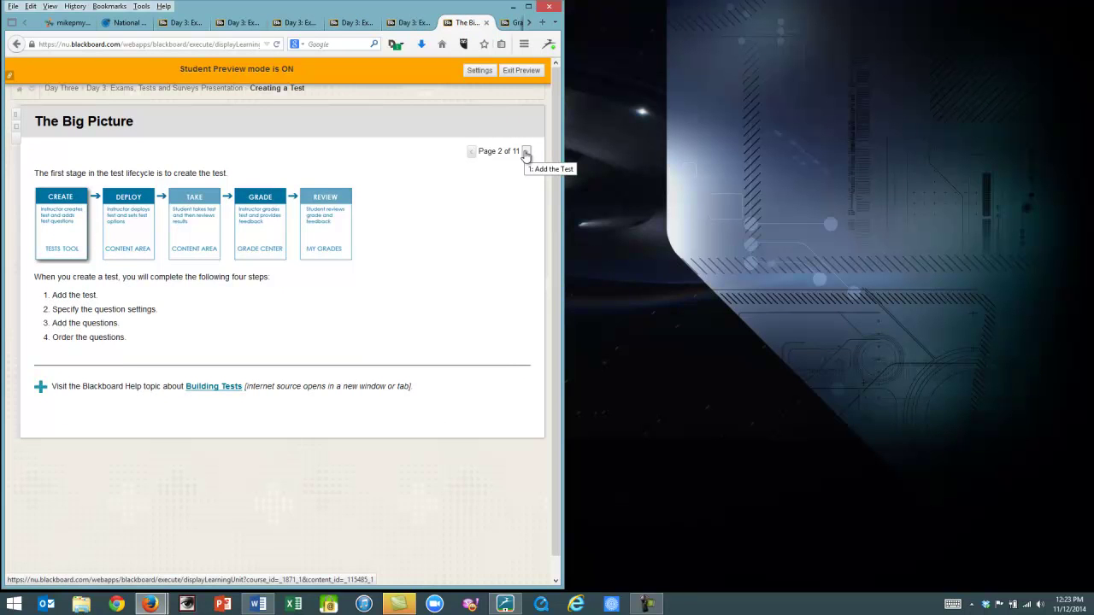
click(526, 152)
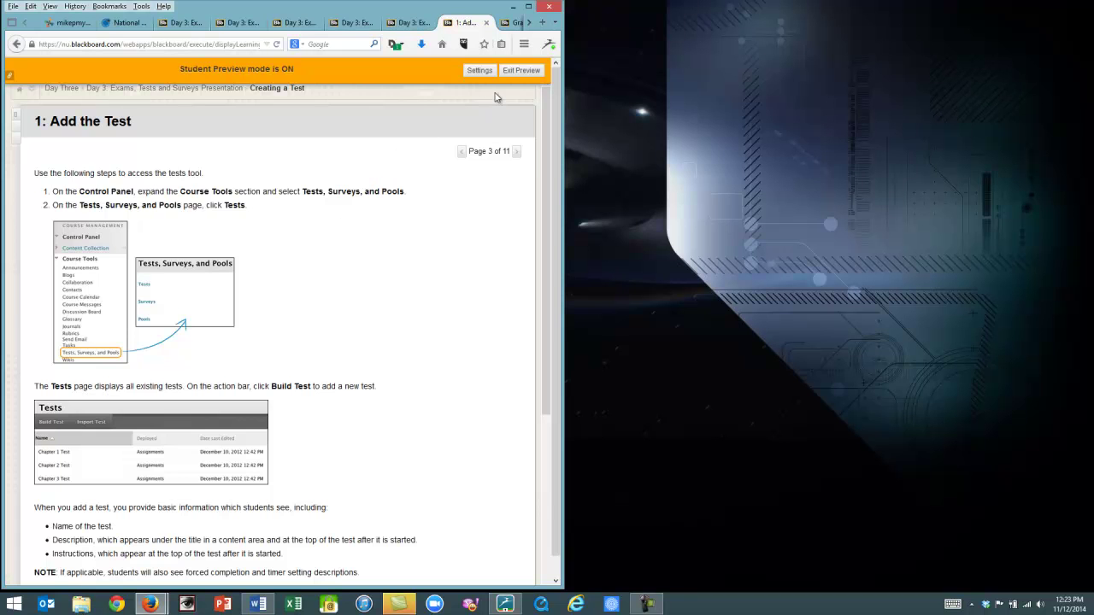
- Leave the lesson, return to the Day Three content and open the attached Day 3 Activity Checklist in Word
click(163, 88)
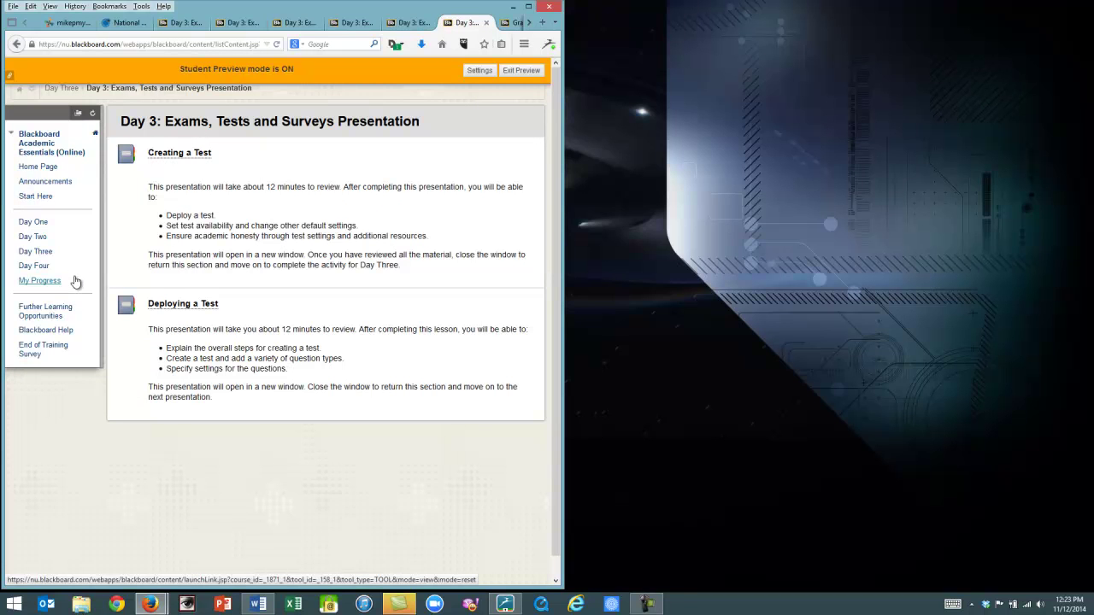
click(36, 252)
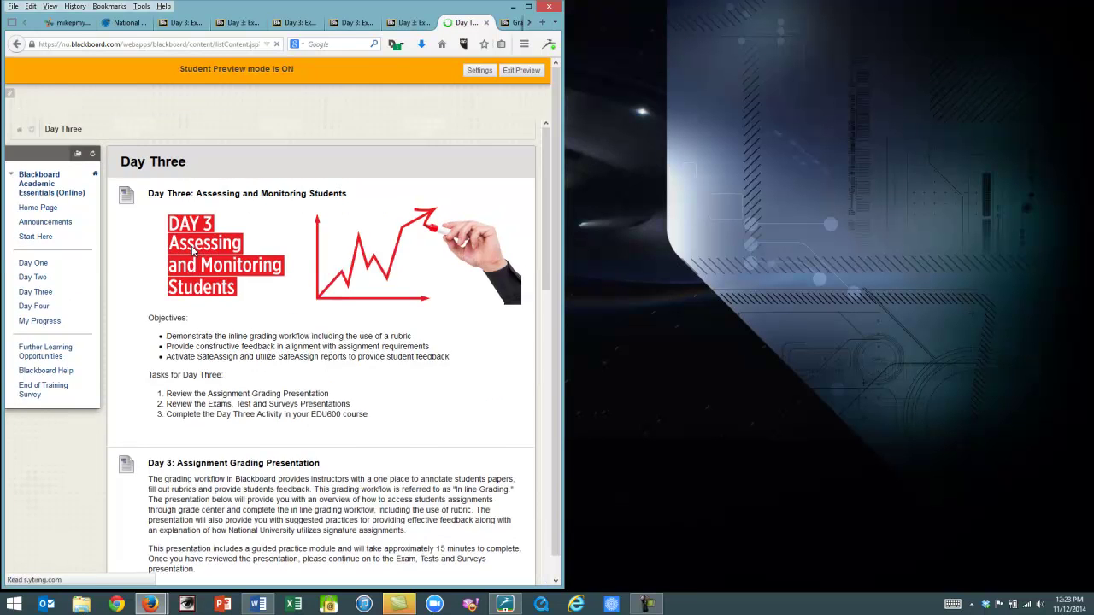
scroll(197, 269, down, 1)
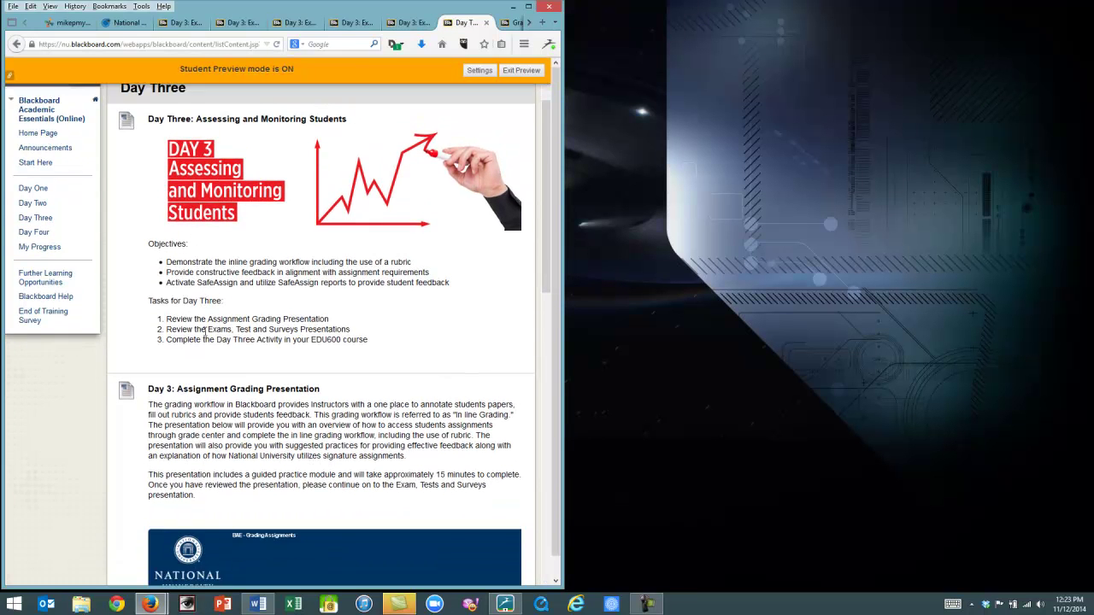
scroll(203, 335, down, 4)
scroll(205, 336, down, 8)
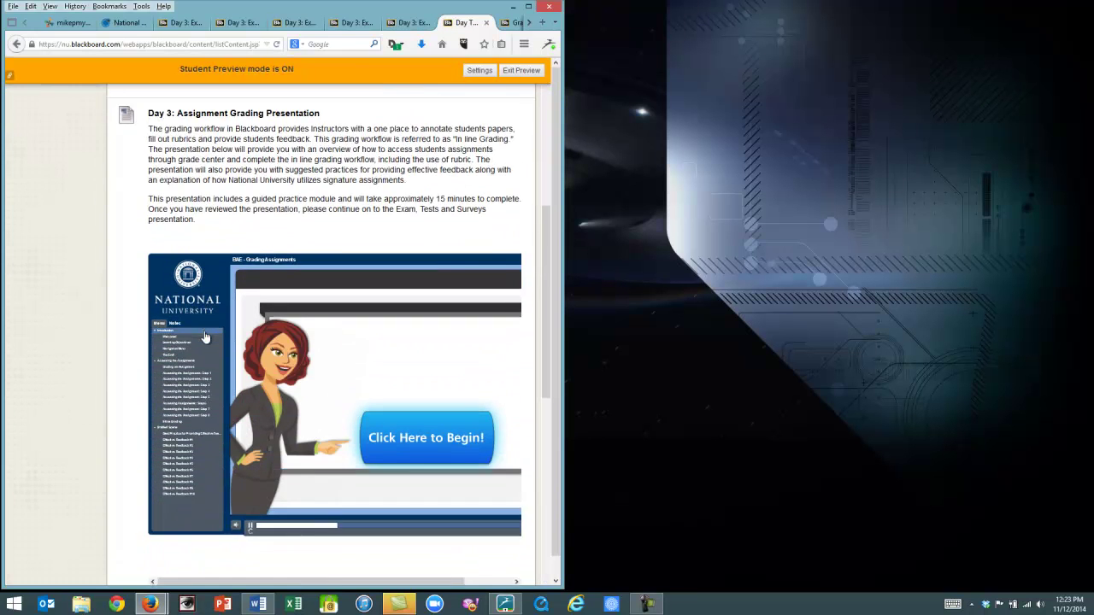
scroll(205, 336, down, 4)
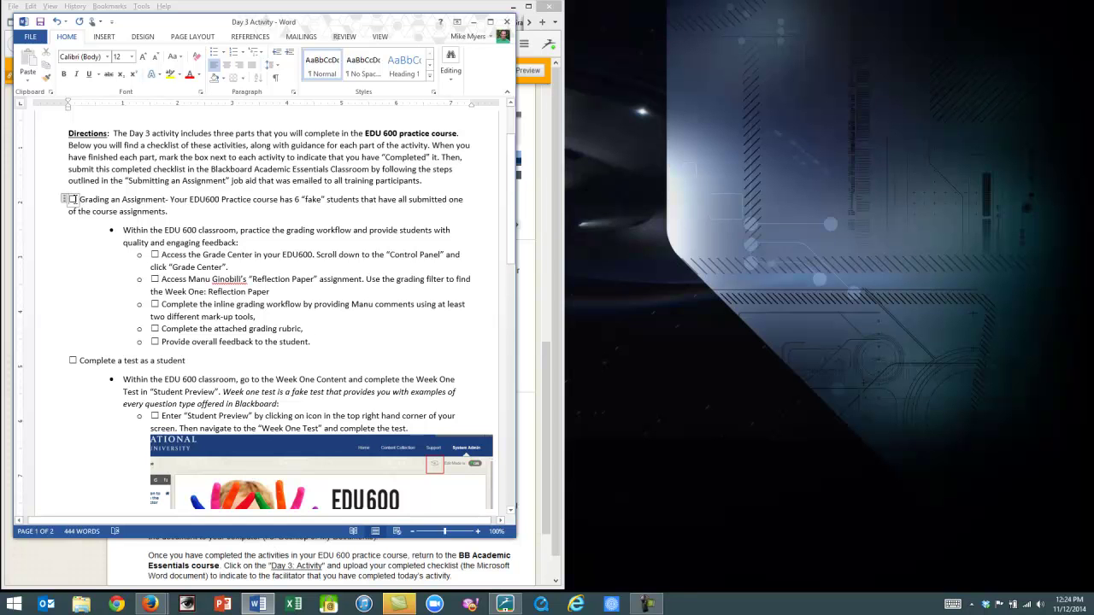
- Mark "Grading an Assignment" in the Day 3 checklist and open the EDU600-FF-MM course in the second Firefox window
click(72, 199)
click(152, 605)
click(214, 547)
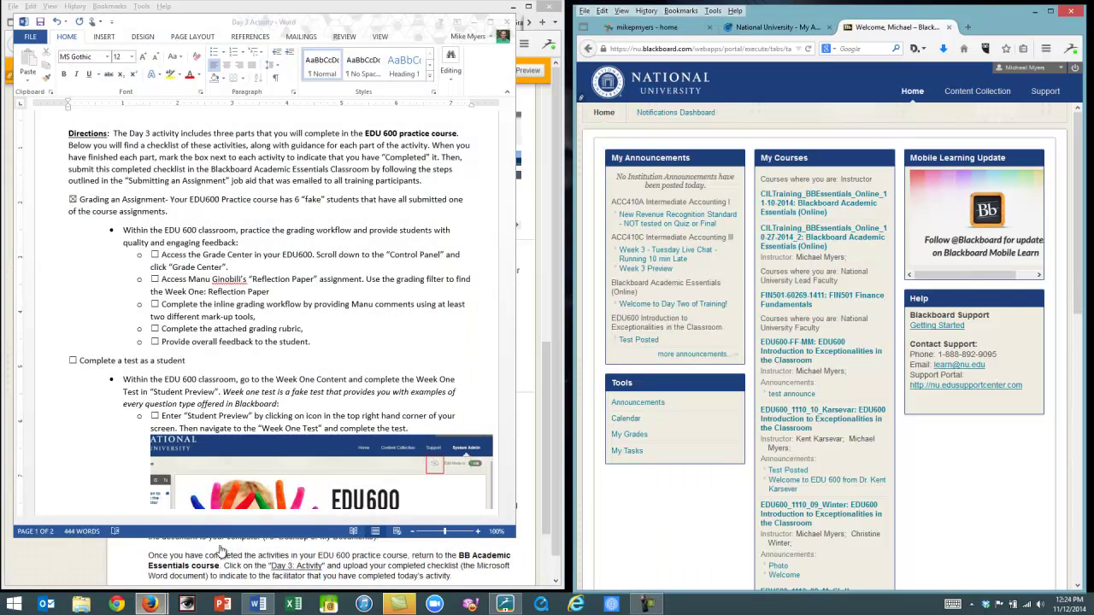
click(797, 347)
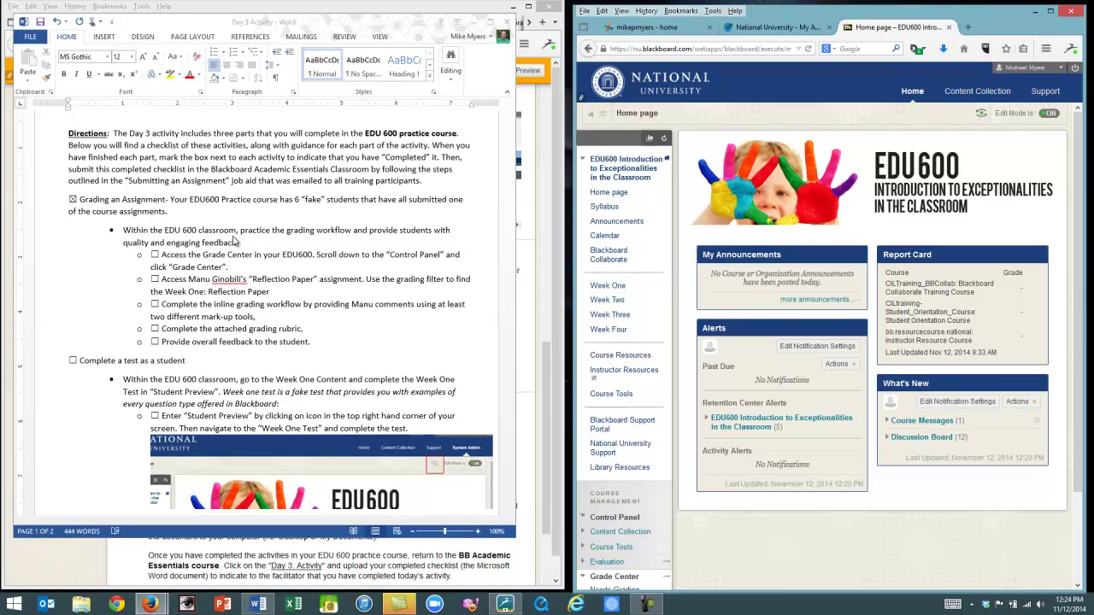
- Mark the "Access the Grade Center in your EDU600" item as completed in the Word checklist
click(155, 256)
click(156, 255)
scroll(318, 277, down, 1)
- Open the Full Grade Center of the EDU600 course in Firefox
click(787, 465)
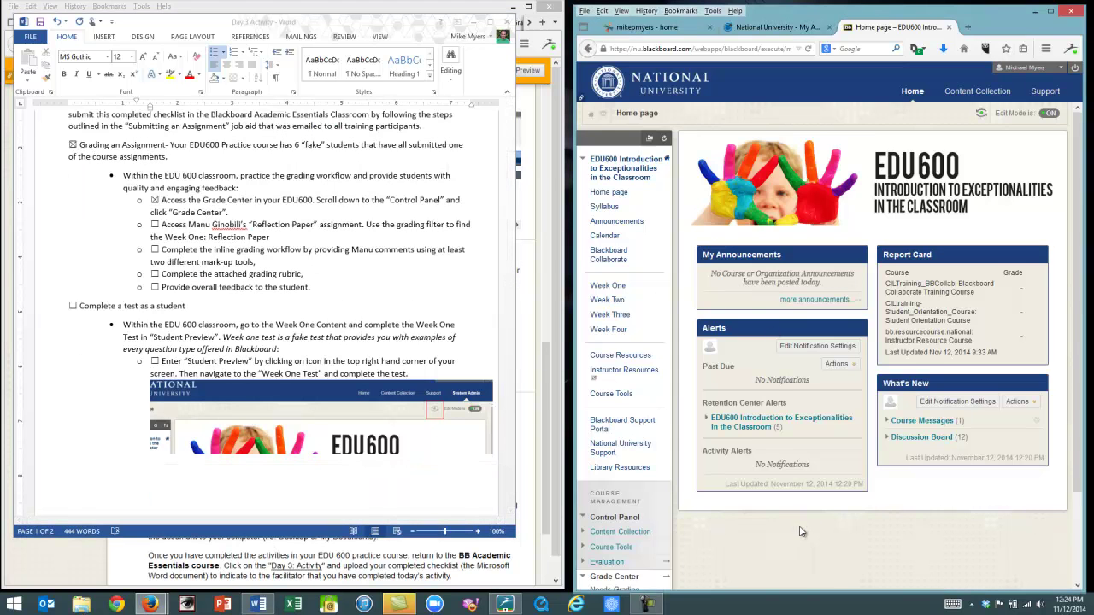
scroll(801, 532, down, 2)
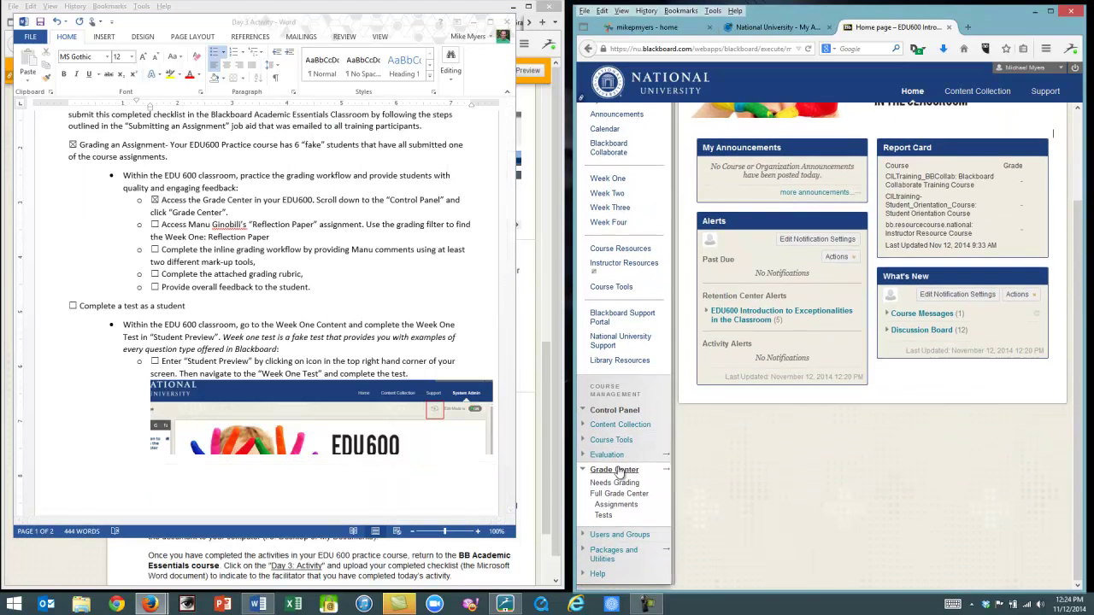
click(599, 471)
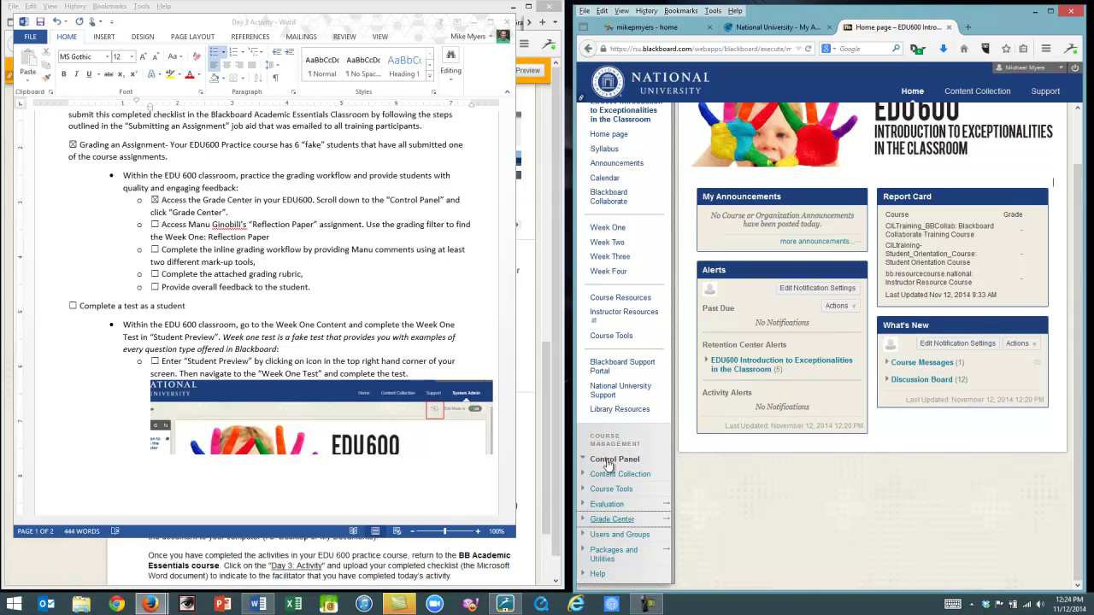
click(612, 519)
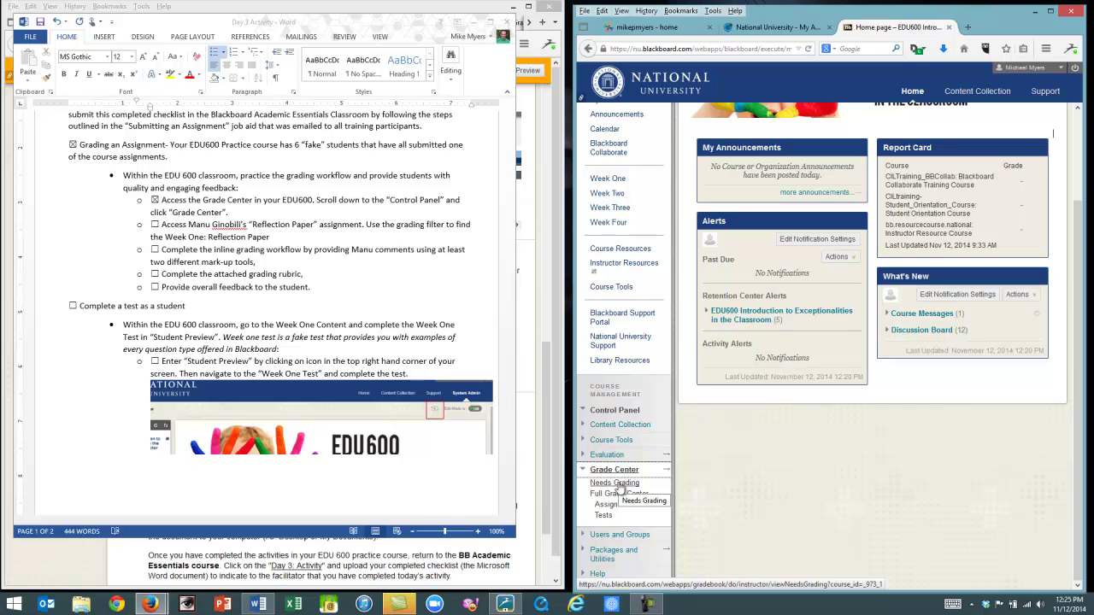
click(618, 500)
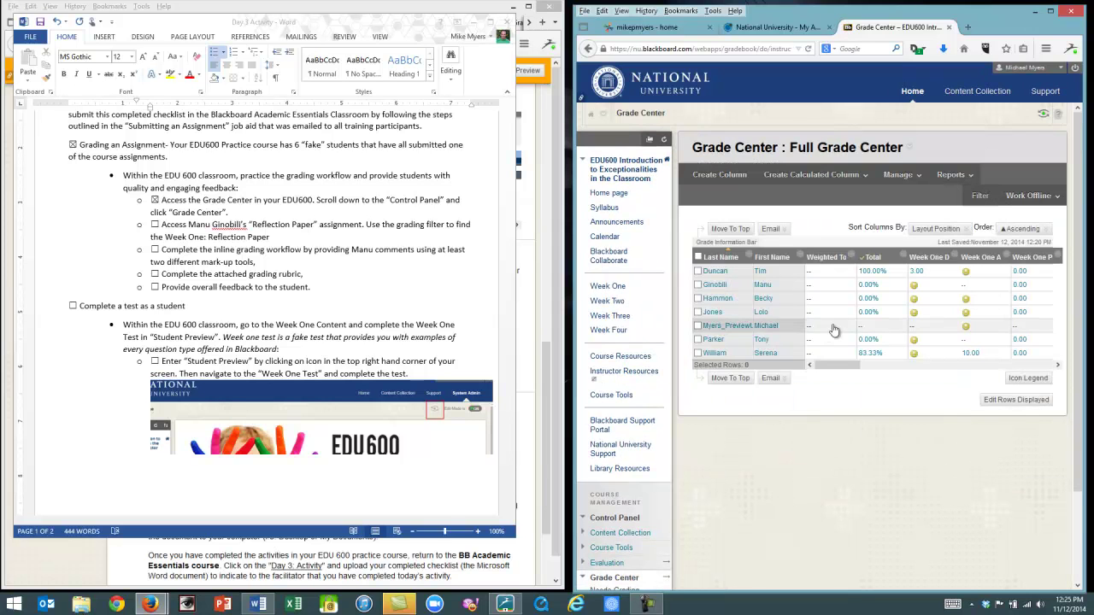
- Switch the Grade Center to its Assignments view
drag(845, 367, 637, 426)
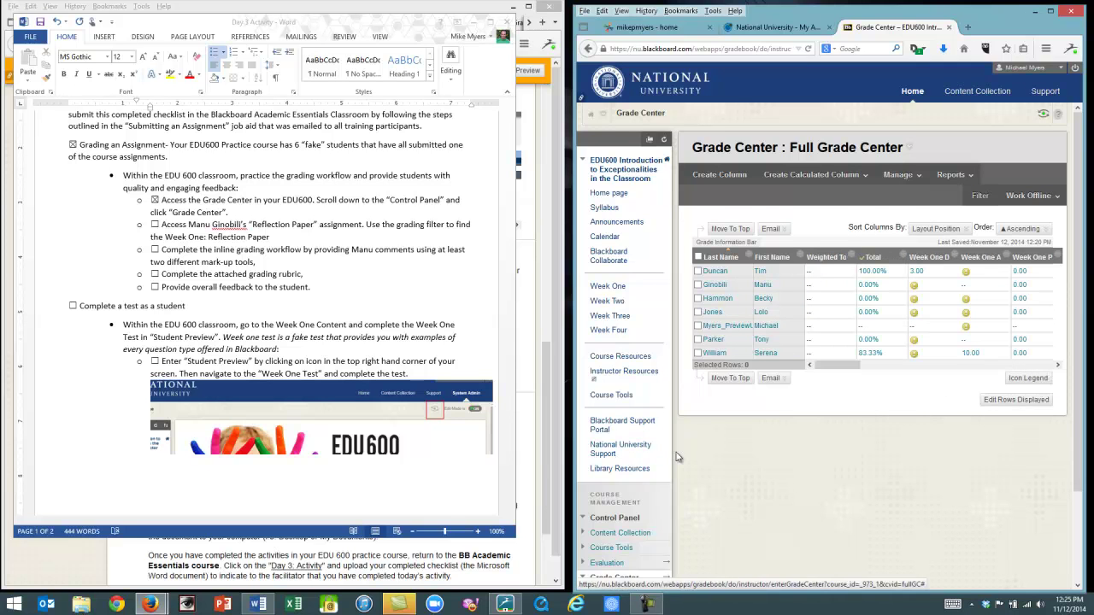
scroll(673, 458, down, 1)
scroll(650, 479, down, 1)
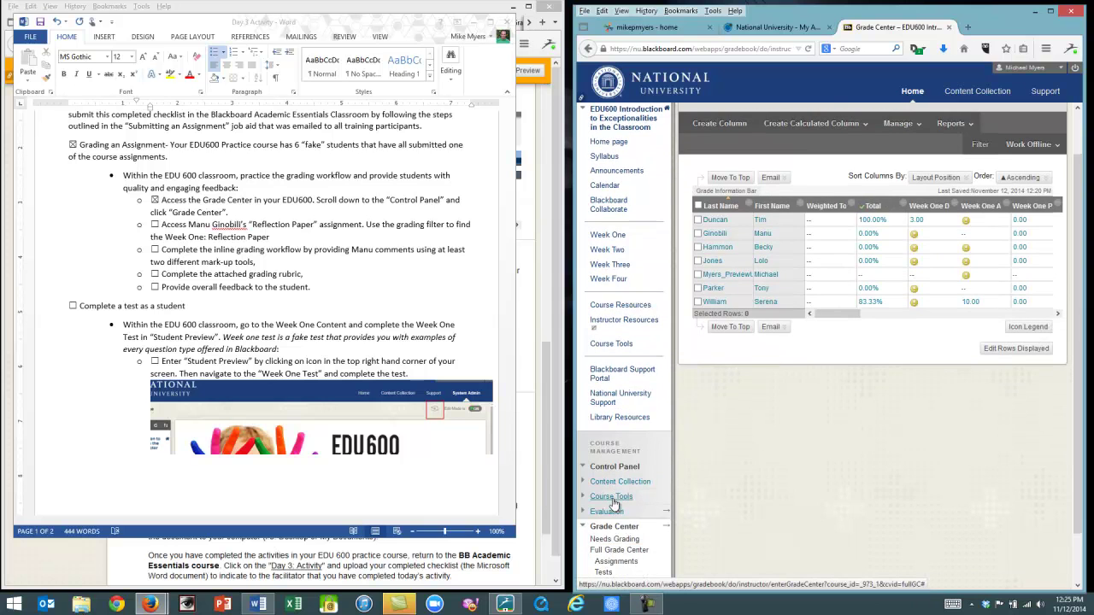
click(618, 566)
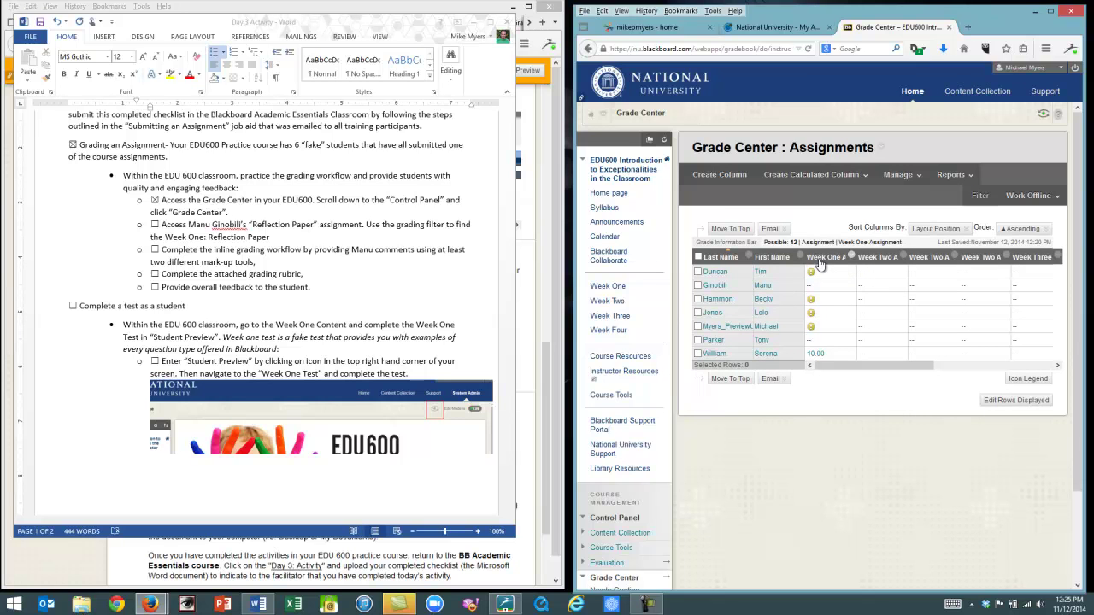
- Open the preview user's Week One Reflection Paper attempt for grading from its grade details, and widen the browser window
mouse_move(822, 270)
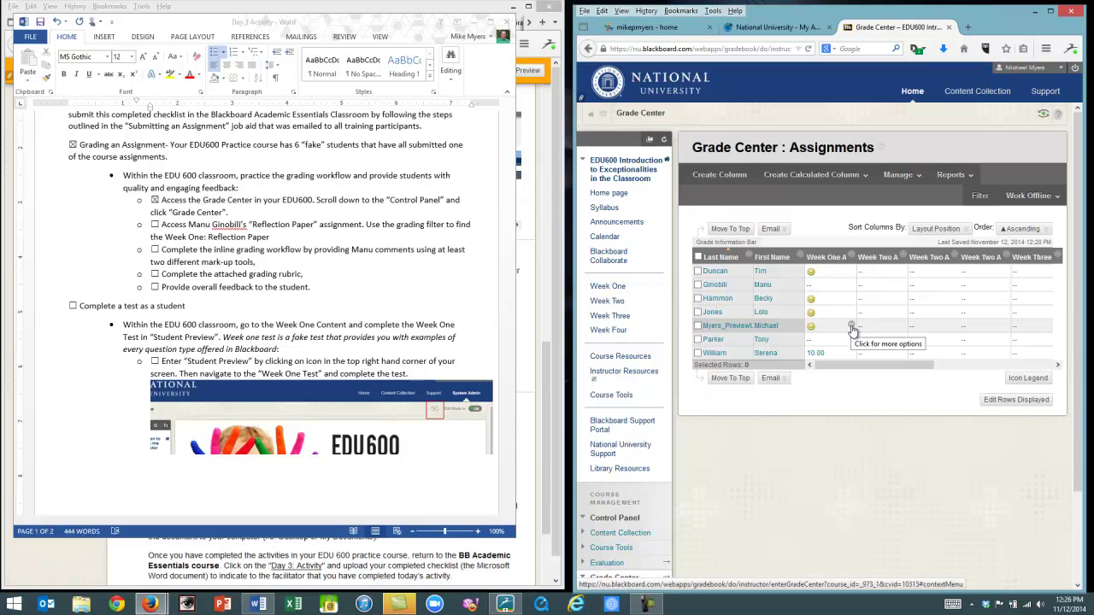
click(852, 330)
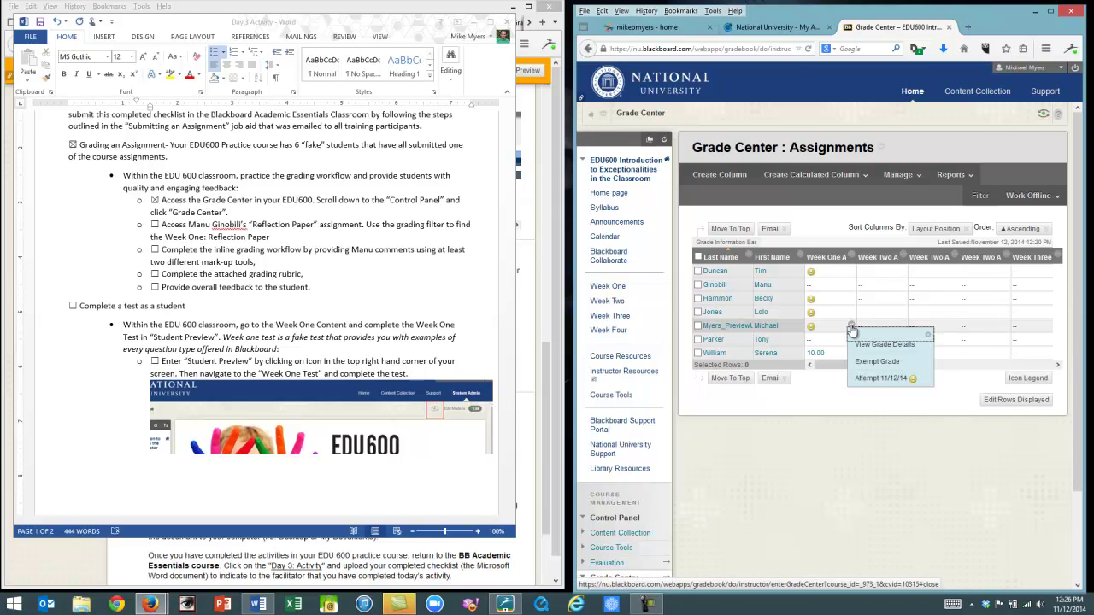
click(889, 346)
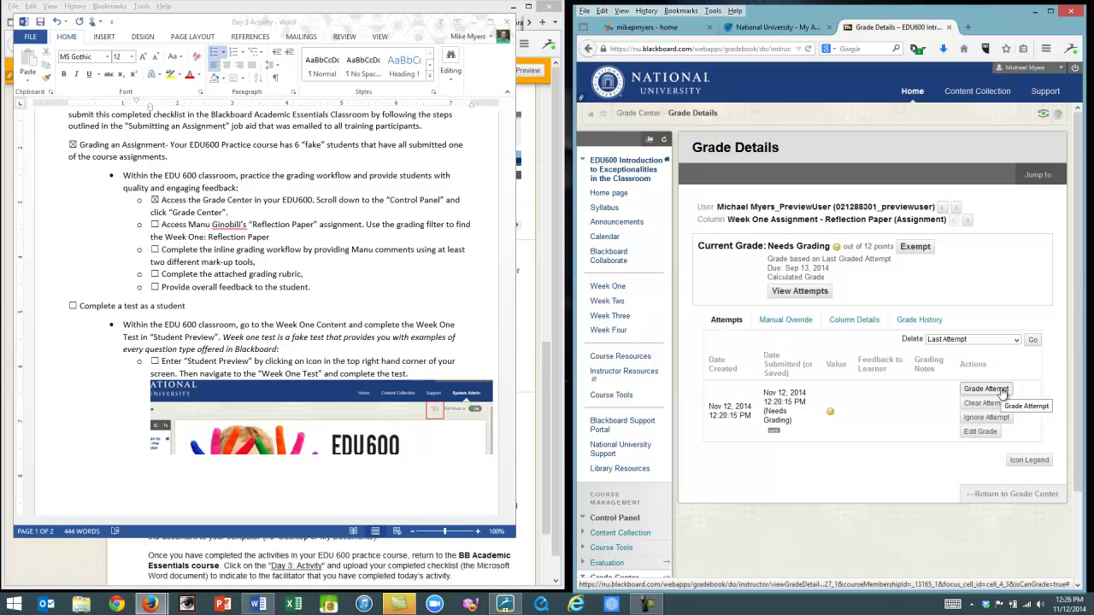
click(1002, 391)
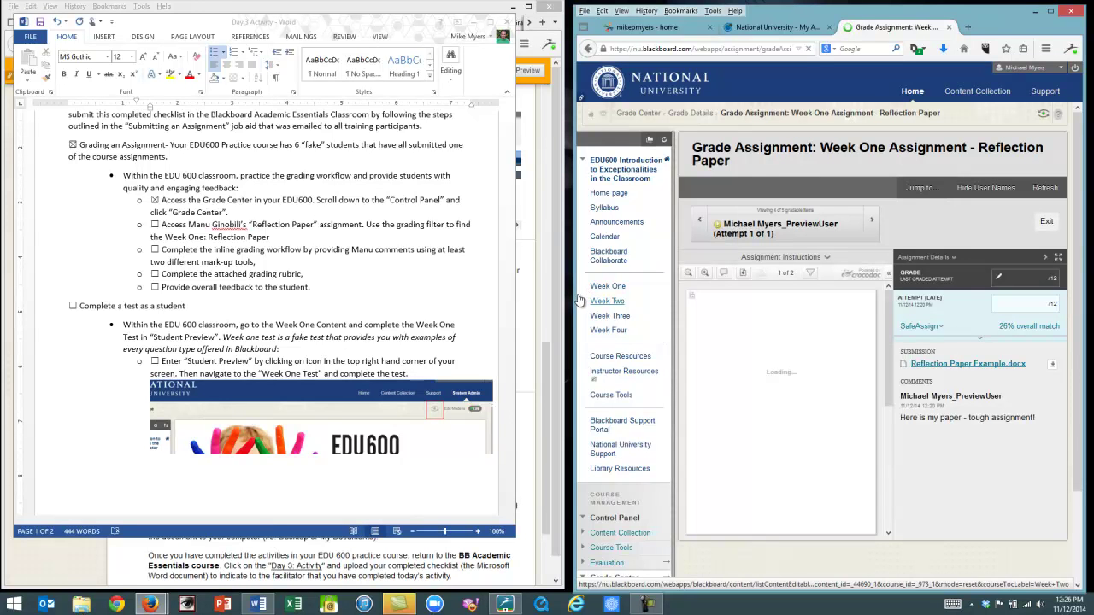
drag(575, 298, 422, 287)
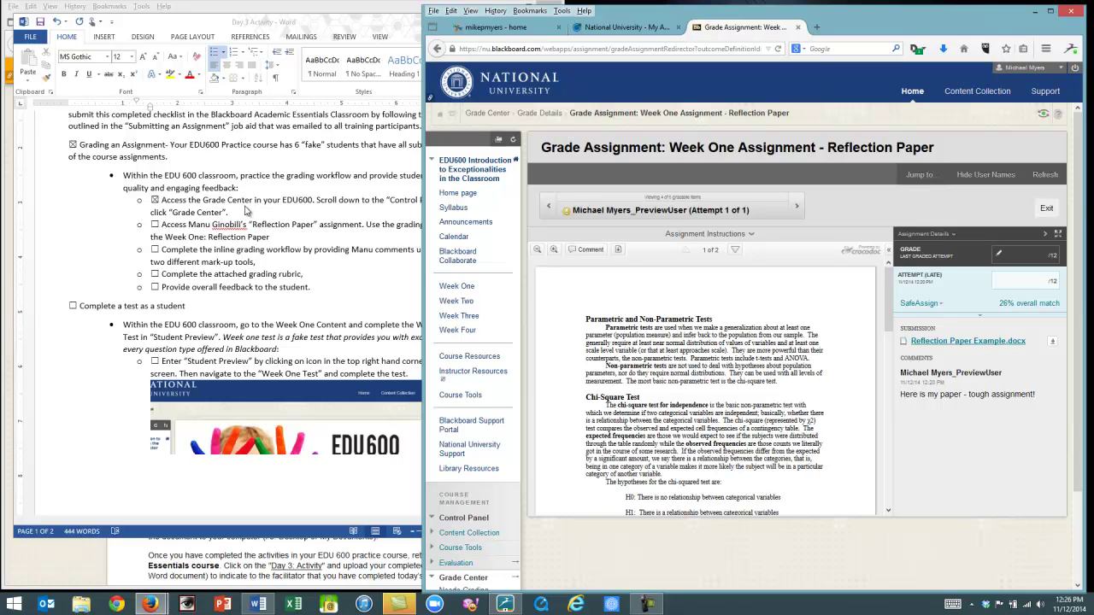
- Mark the checklist item for accessing the "Reflection Paper" assignment as completed in Word, and widen the Firefox grading window further
click(158, 228)
click(155, 224)
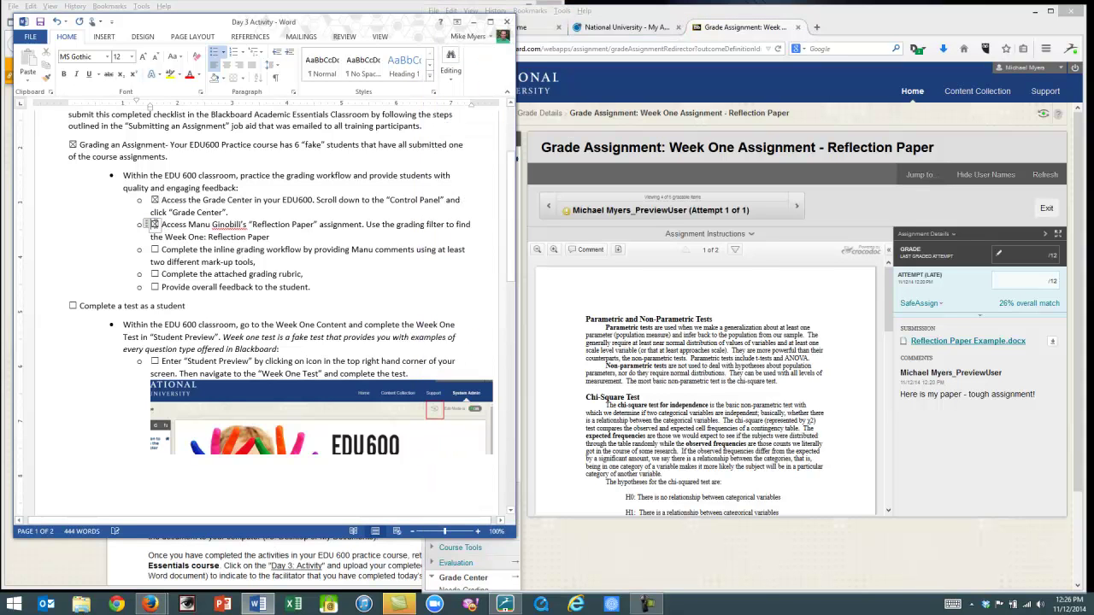
click(718, 290)
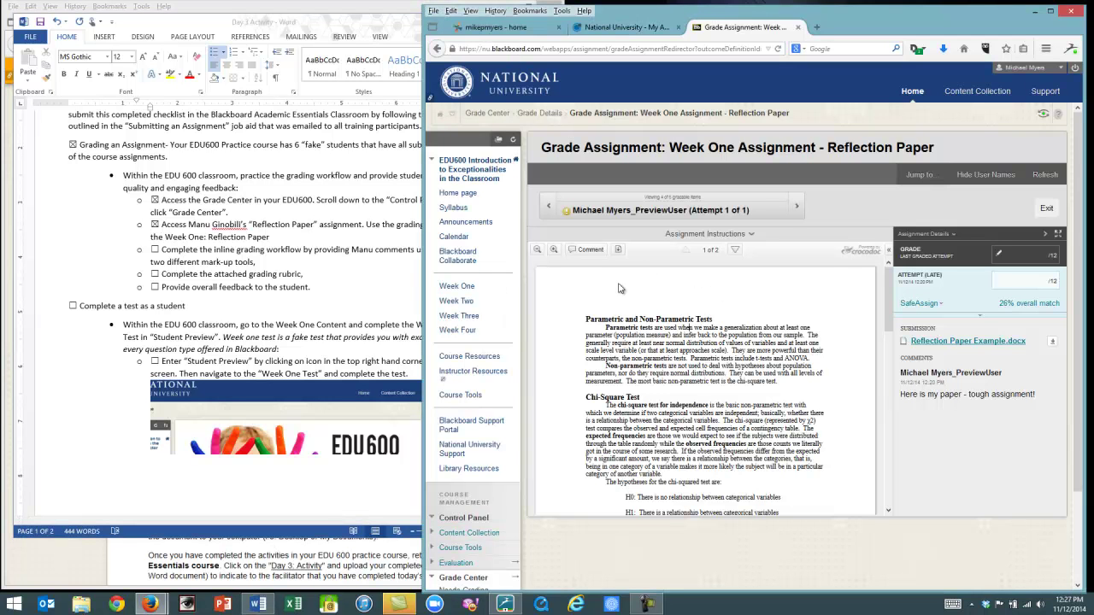
drag(425, 284, 346, 276)
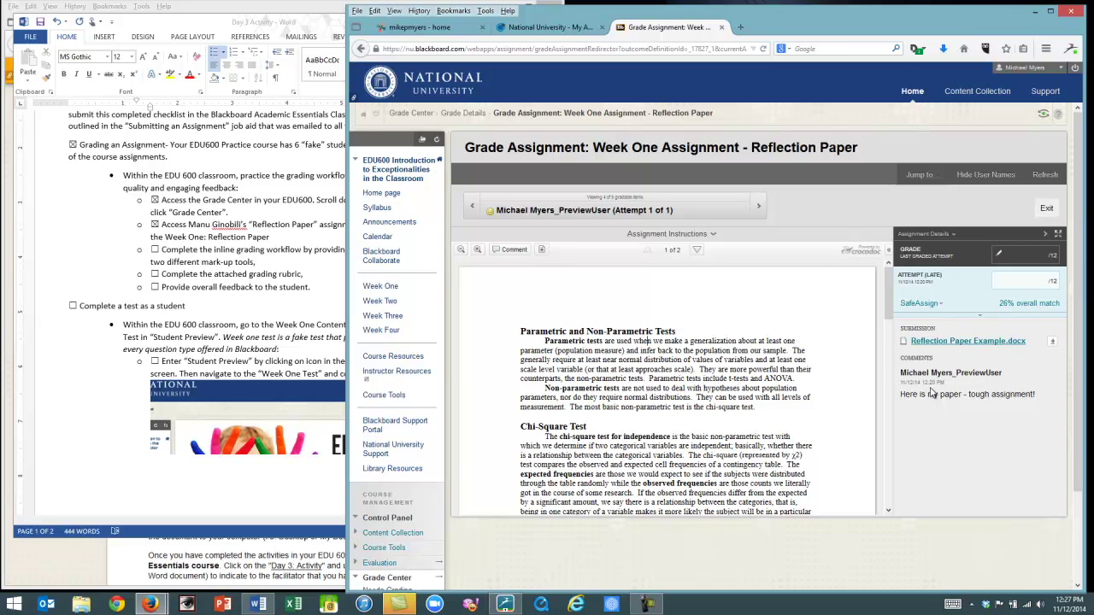
- Check the student's submission comment and the SafeAssign details of the Reflection Paper, then collapse the SafeAssign section
drag(973, 398, 998, 397)
click(995, 395)
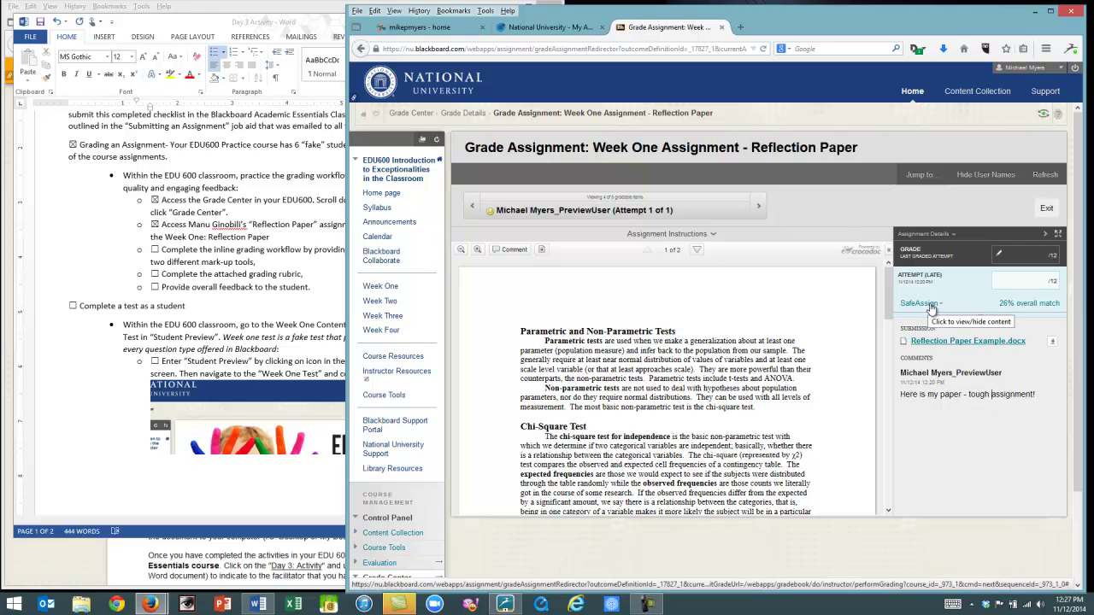
click(942, 309)
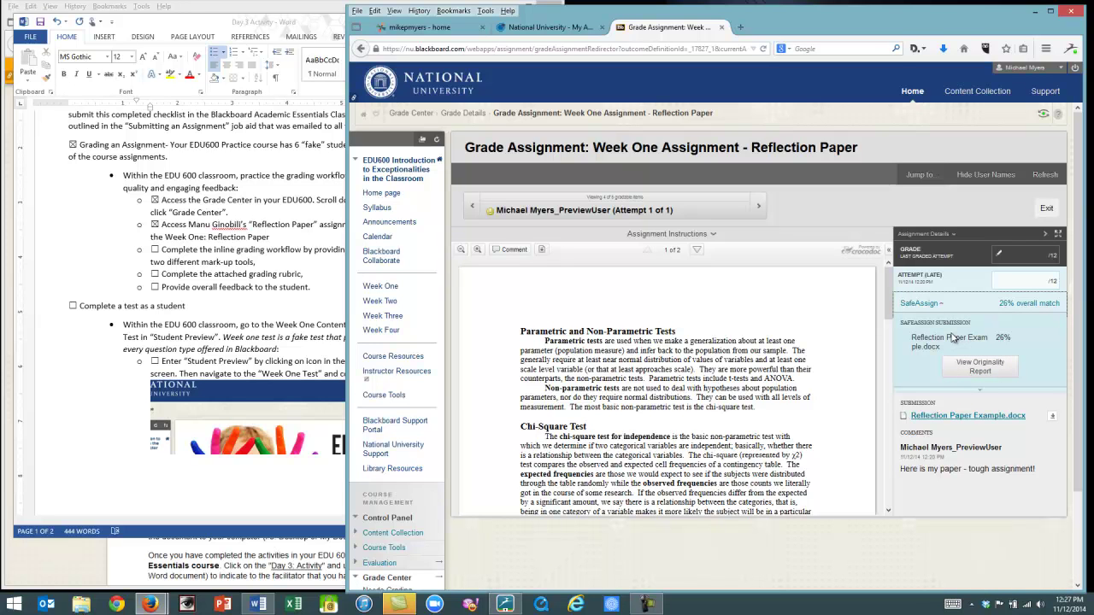
click(985, 311)
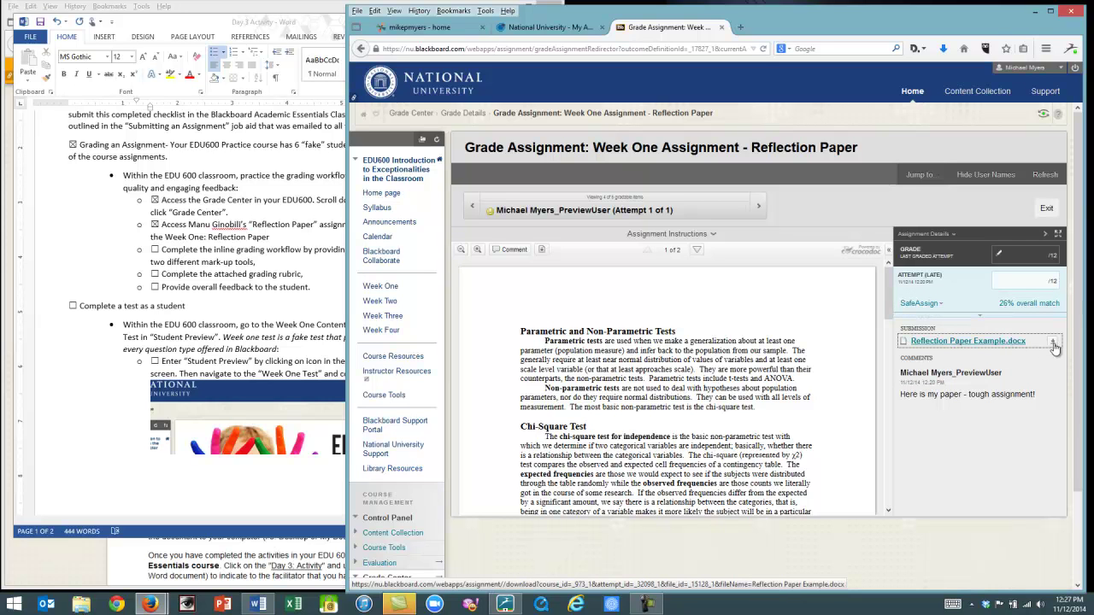
- Try to download the submitted file Reflection Paper Example.docx from the submission details
click(1053, 345)
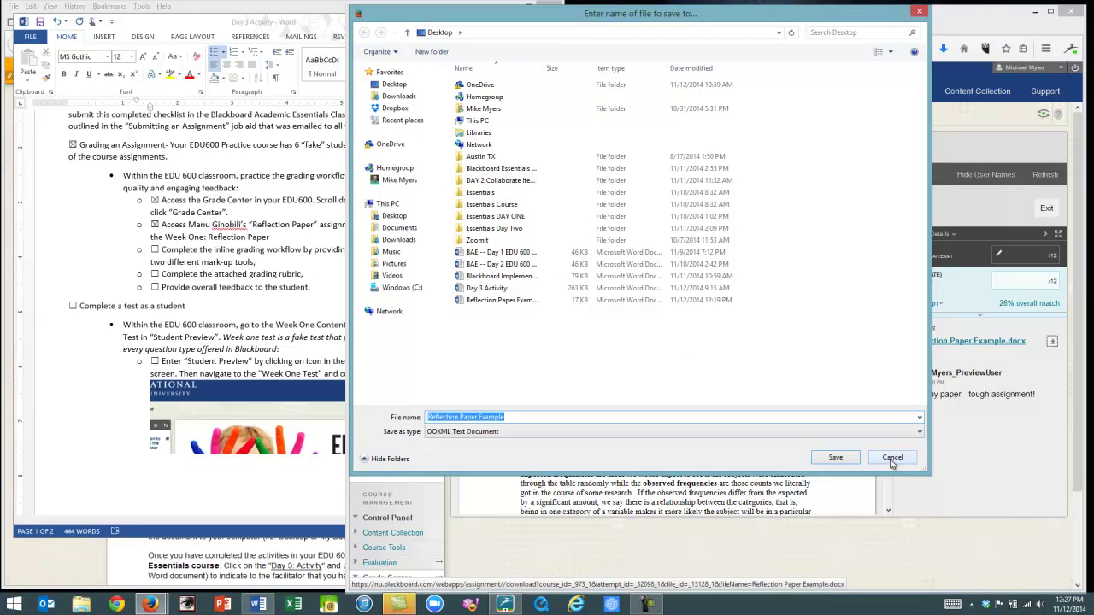
click(892, 459)
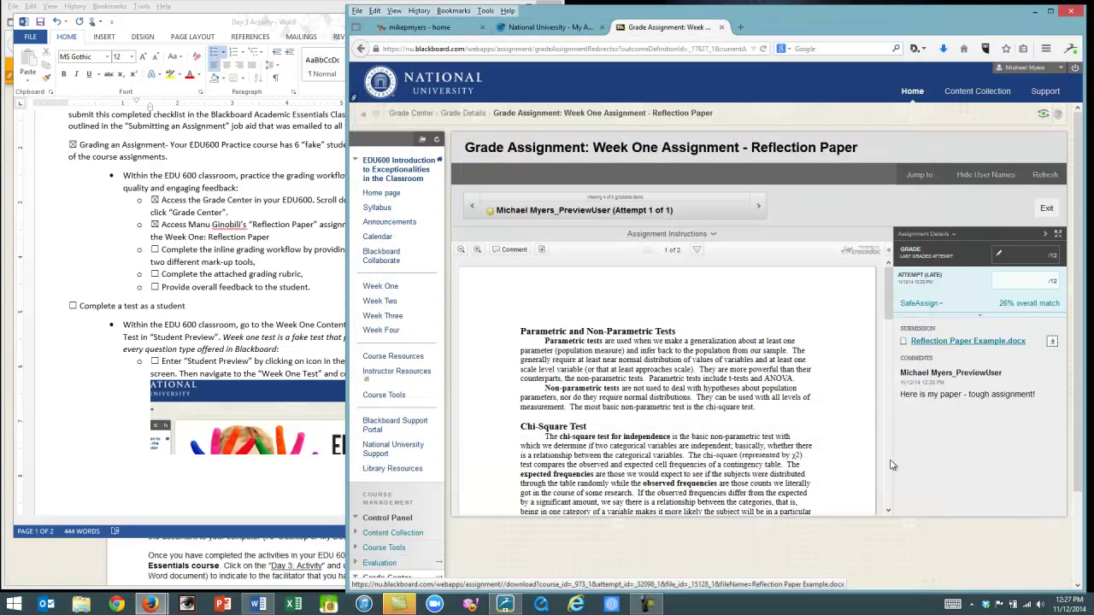
- Expand the attempt's grading details and open the Reflection Rubric with its descriptions and feedback fields shown
click(983, 322)
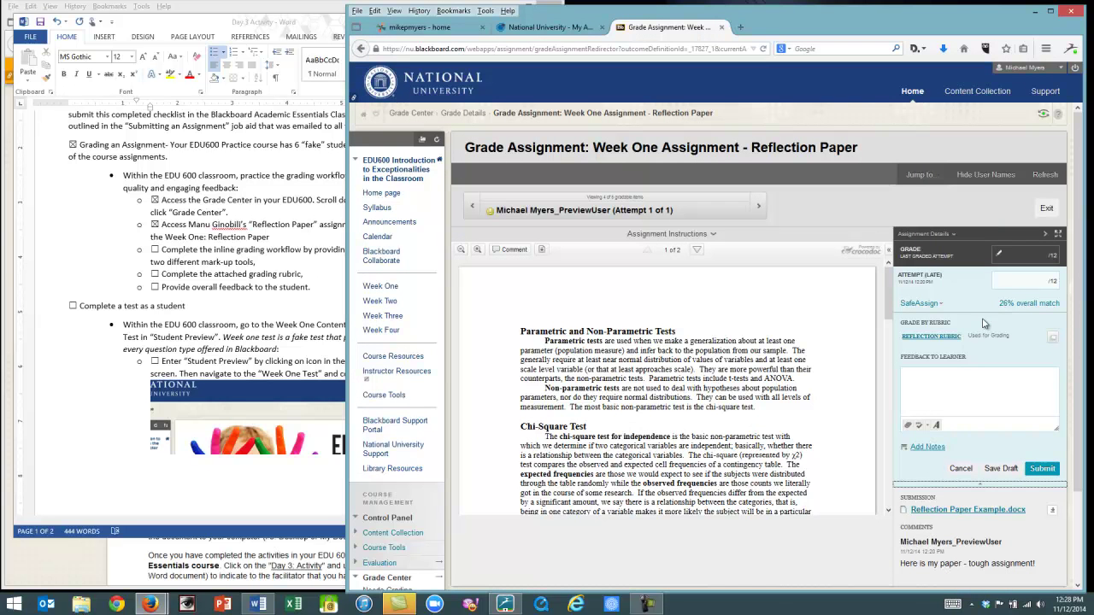
click(945, 338)
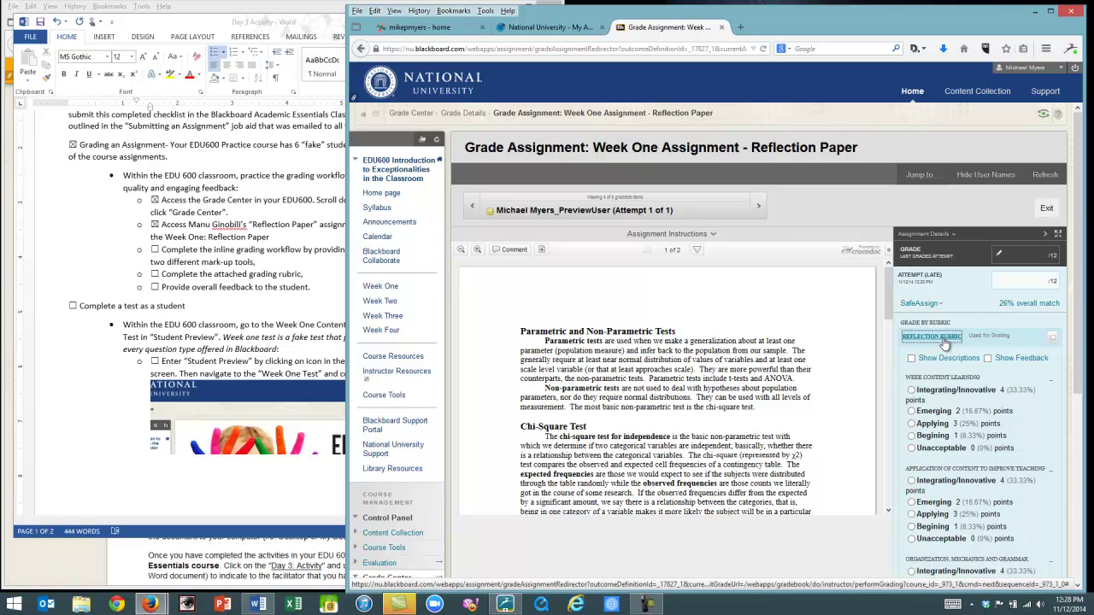
click(911, 358)
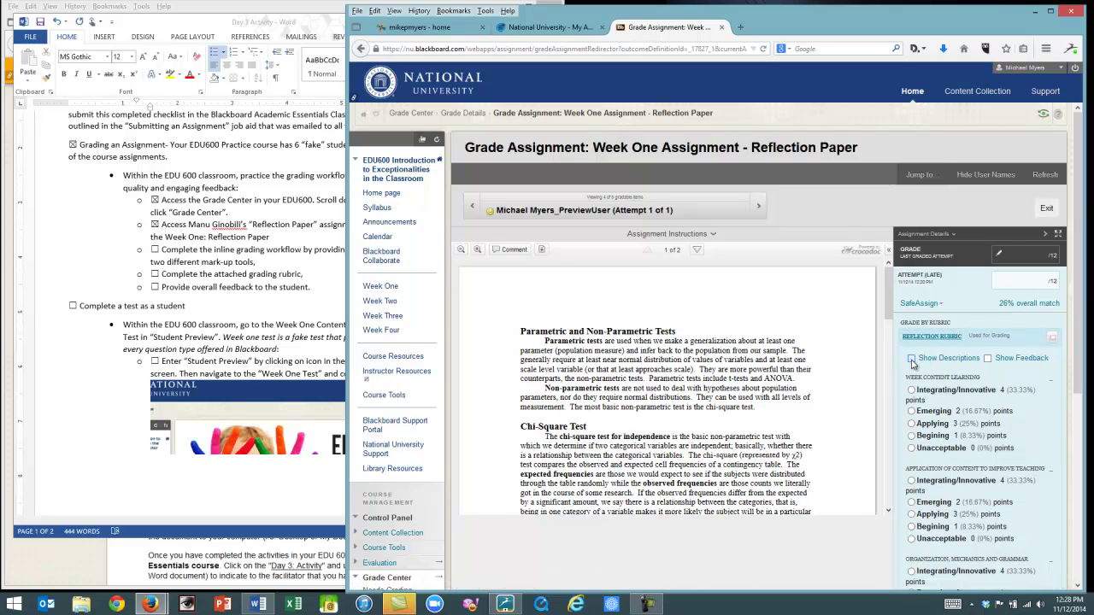
click(990, 361)
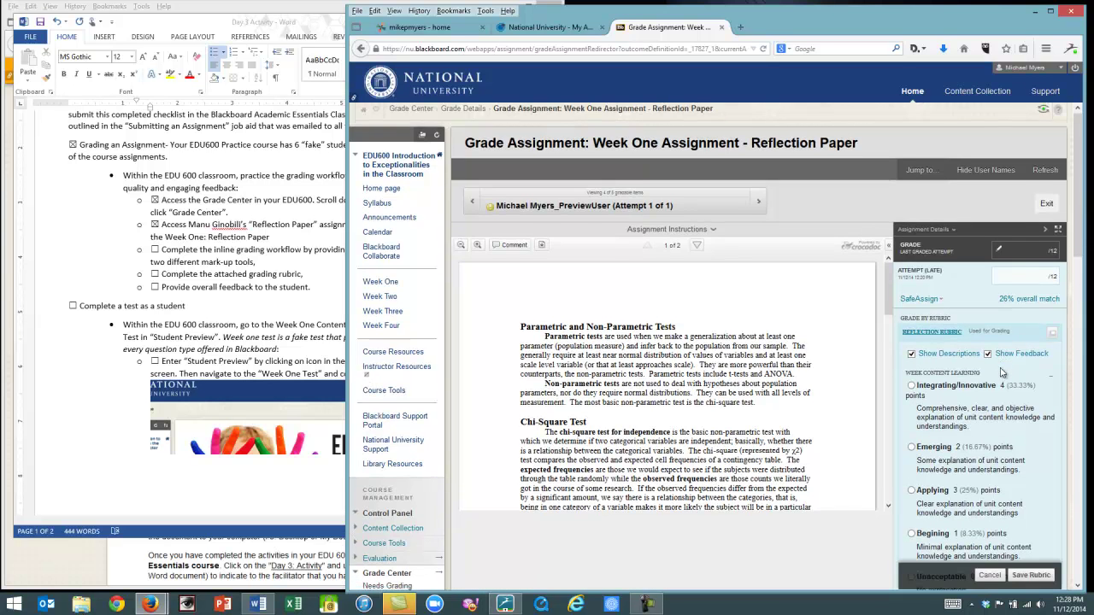
scroll(1003, 367, down, 4)
drag(1081, 309, 1085, 252)
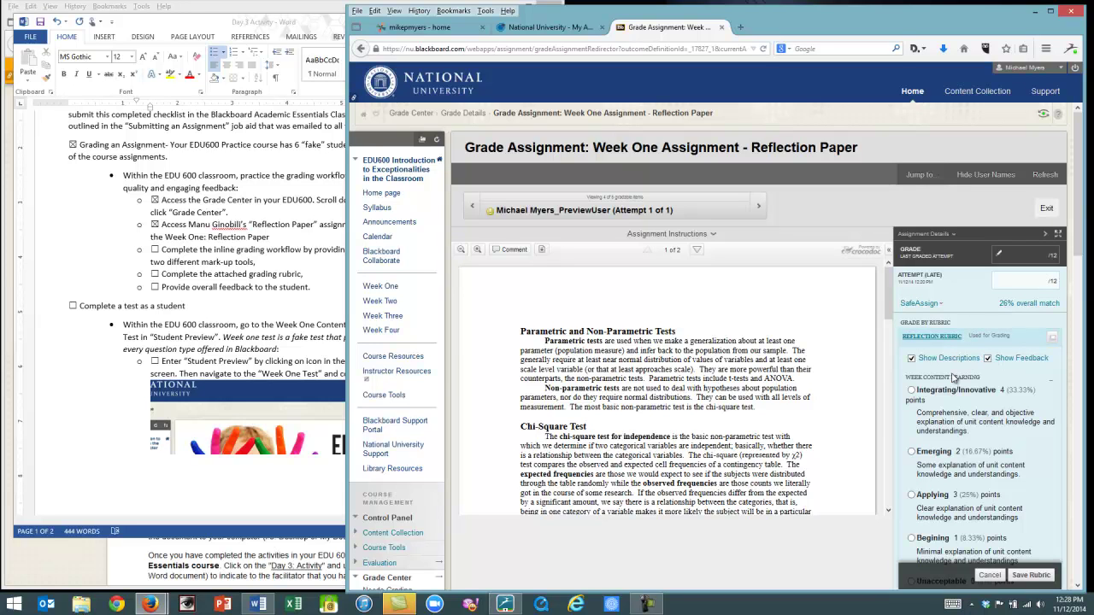
- Rate Week Content Learning in the rubric as Integrating/Innovative, and change that rating to Emerging (2 points)
scroll(948, 376, down, 1)
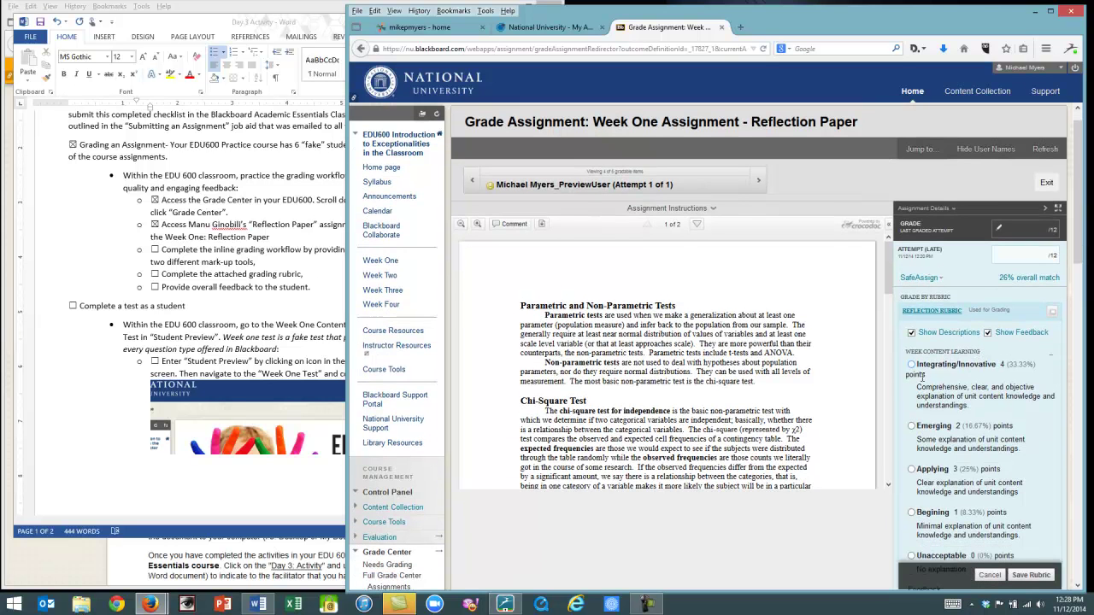
click(911, 365)
scroll(964, 311, down, 3)
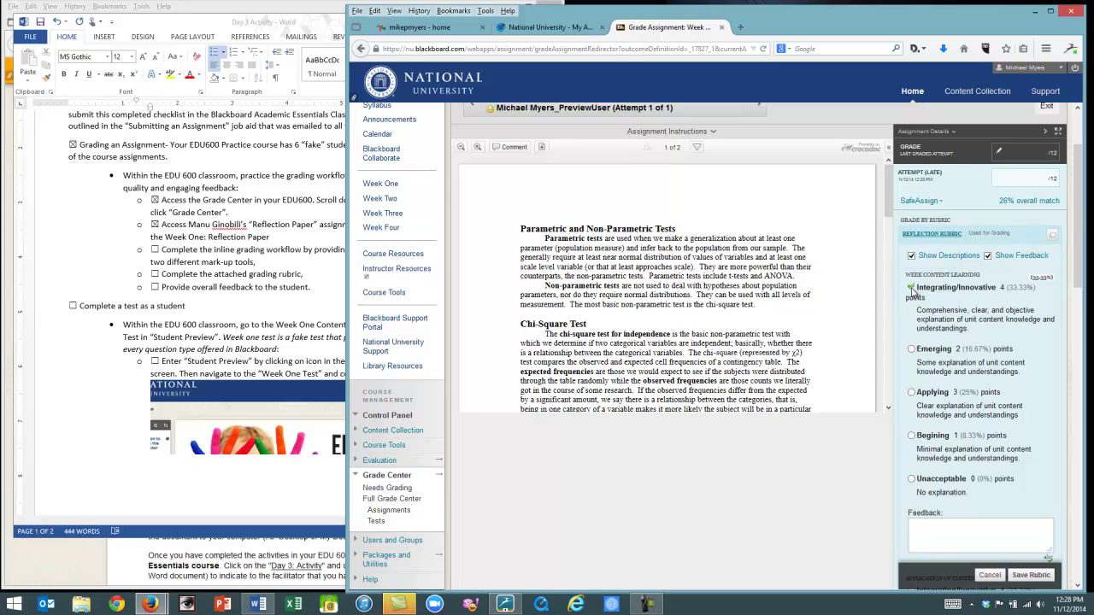
click(911, 350)
scroll(996, 382, down, 1)
scroll(1000, 342, up, 1)
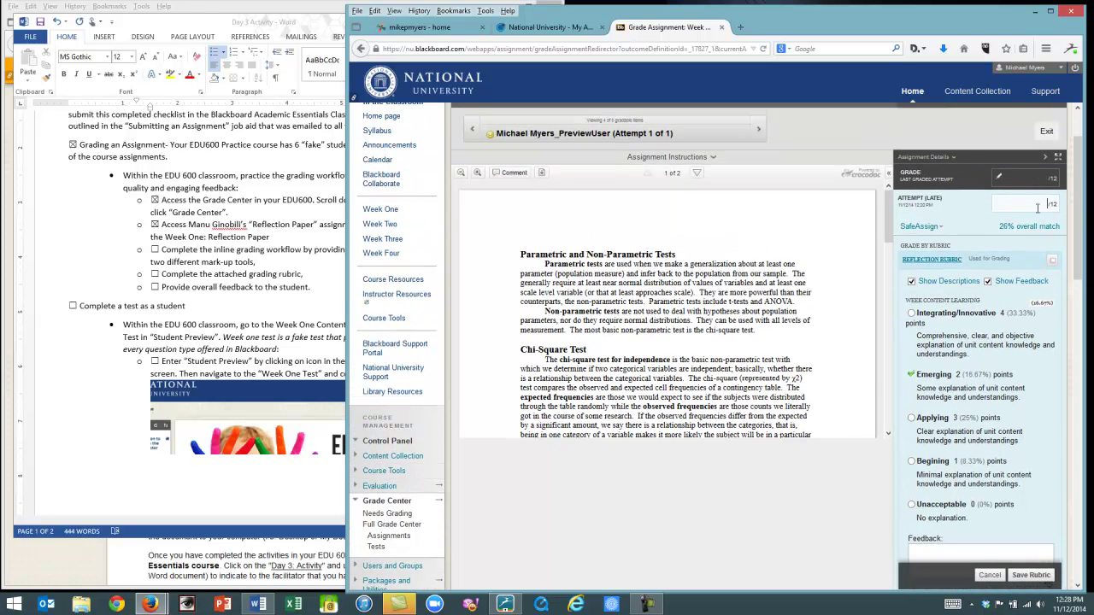
- Rate Application of Content as Applying (3 points) and Organization, Mechanics and Grammar as Emerging (2 points), and save the rubric
scroll(1016, 385, down, 5)
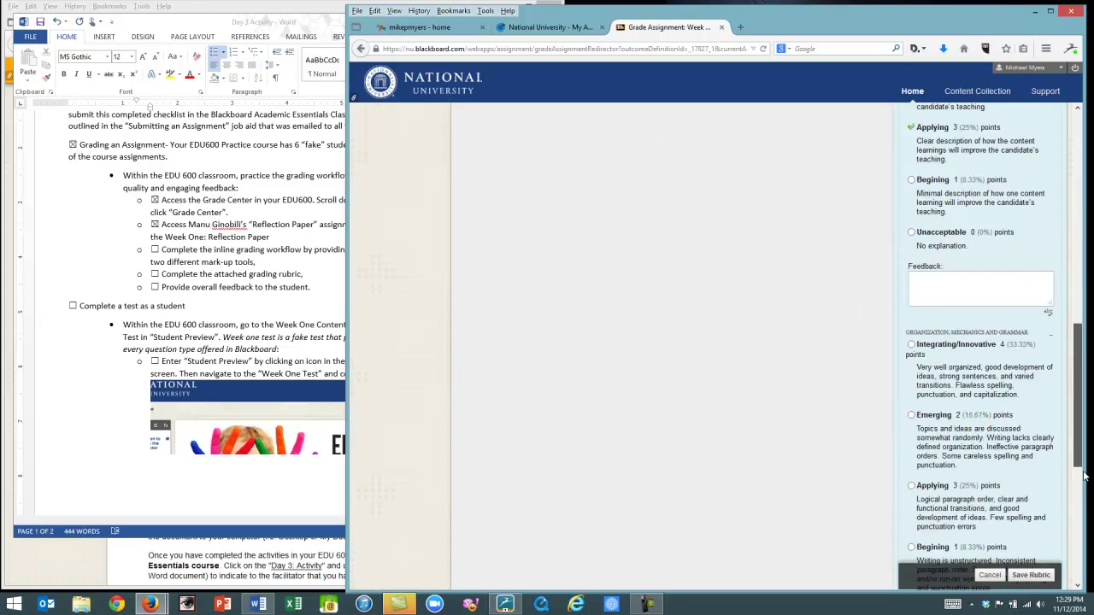
click(912, 313)
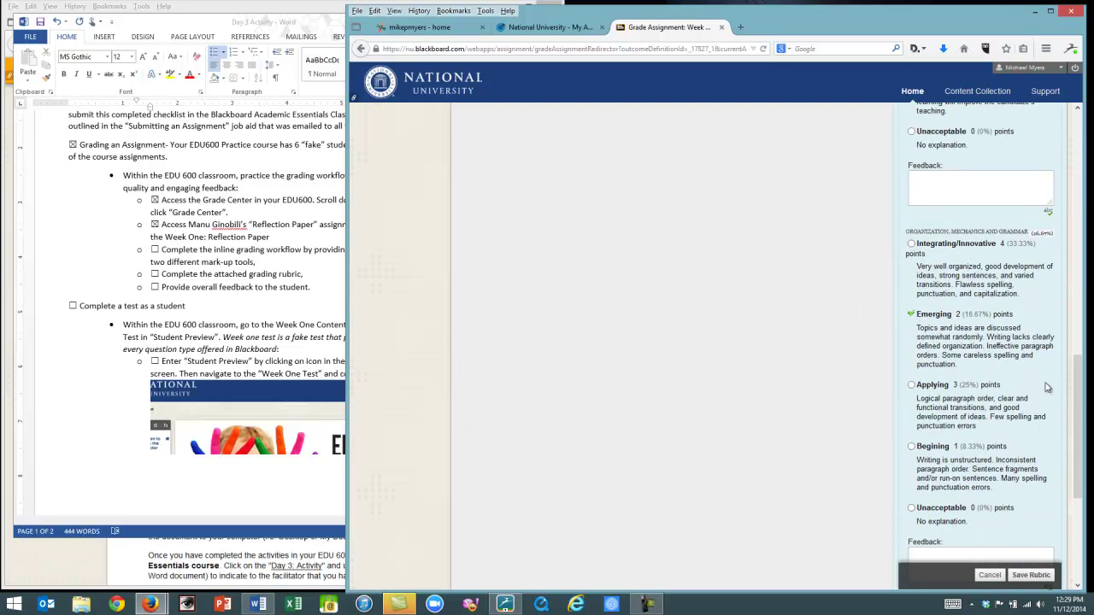
scroll(1081, 408, down, 4)
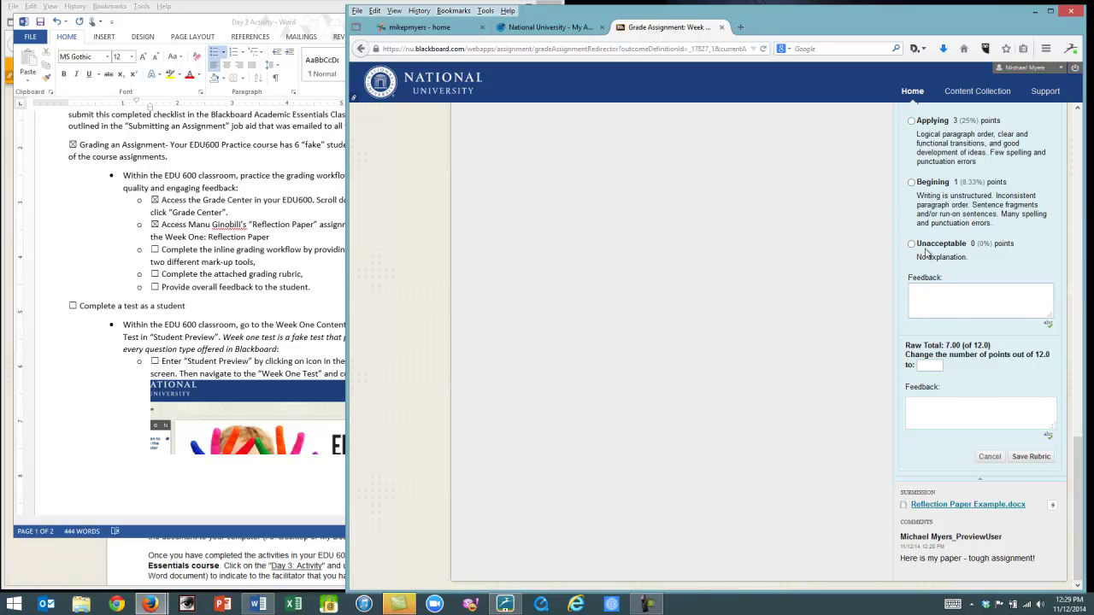
scroll(1003, 256, up, 2)
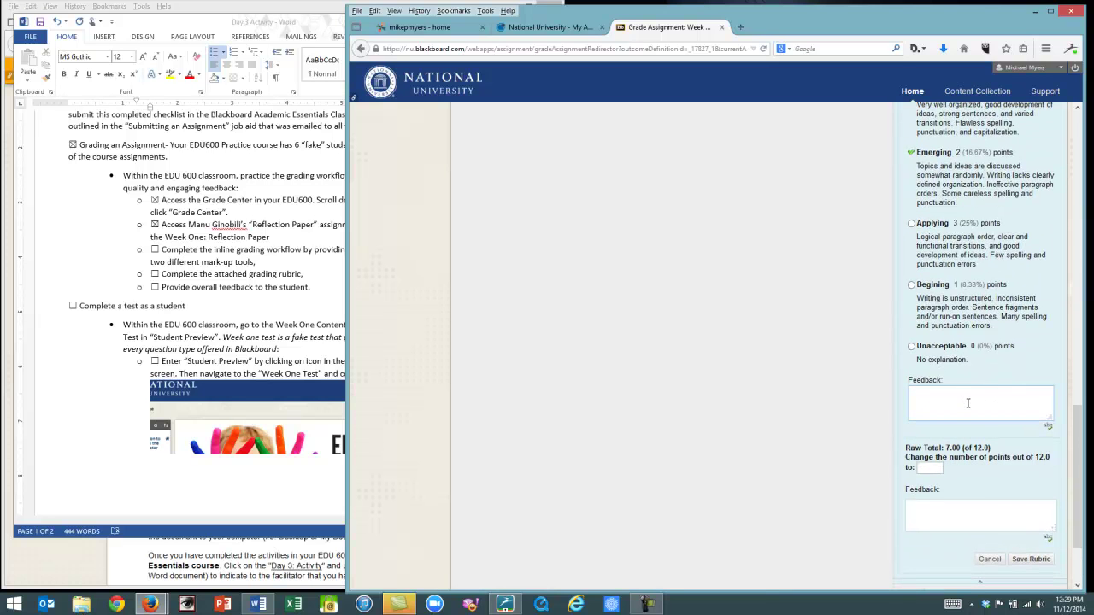
scroll(975, 427, down, 1)
click(1034, 533)
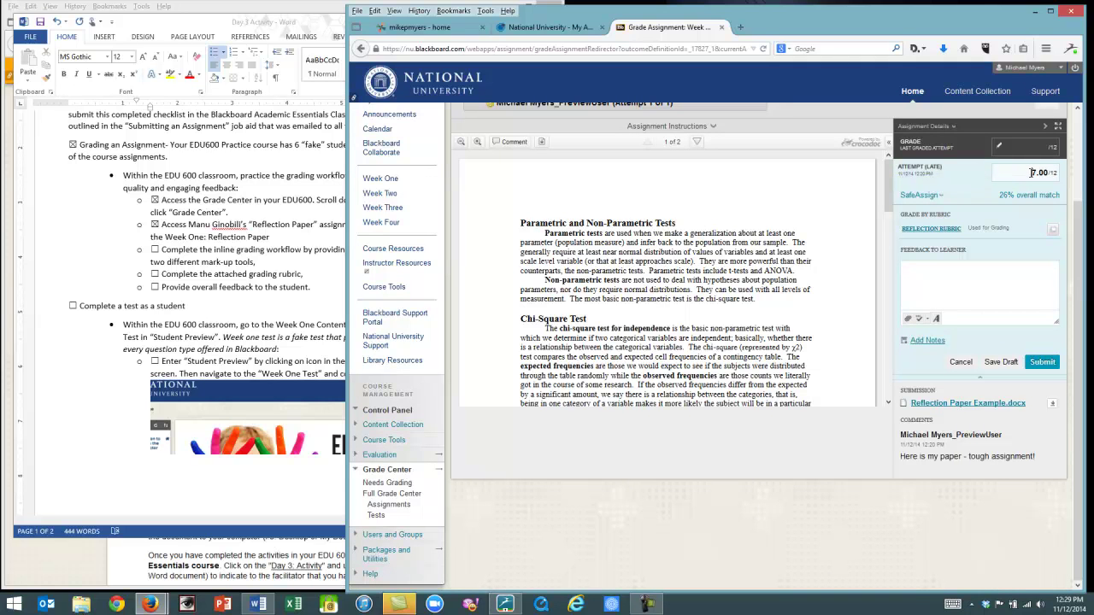
- Enter the feedback to the learner: "You did well overall - please see rubric for details"
click(983, 272)
text(You did well overall - please see rubric for detail)
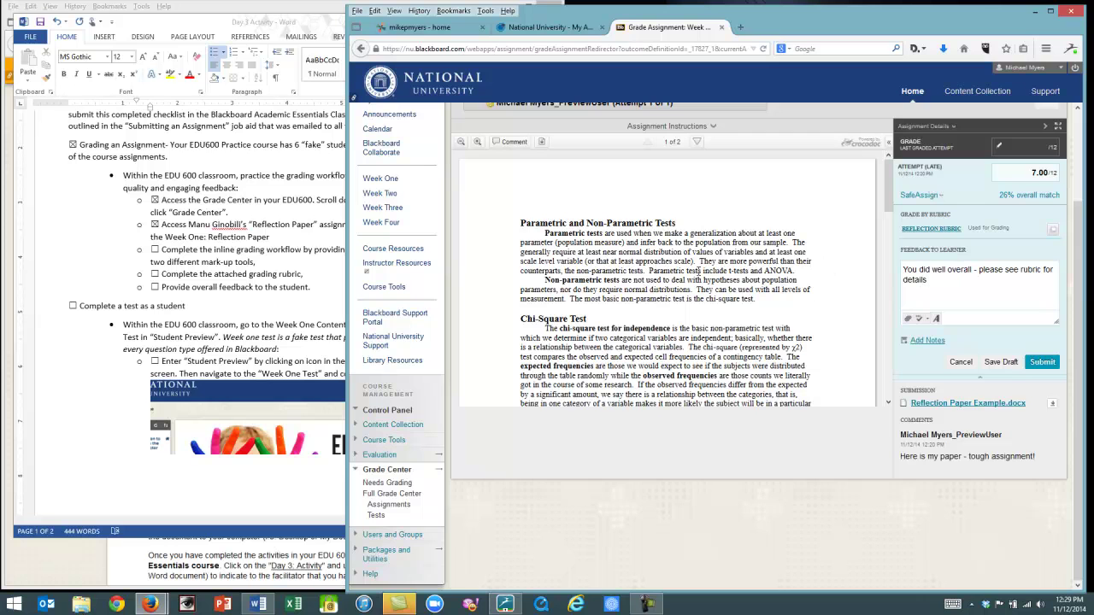
text(s)
- Add a point comment reading "Non needed?" at "Non-Parametric" in the paper's first heading
scroll(669, 260, up, 2)
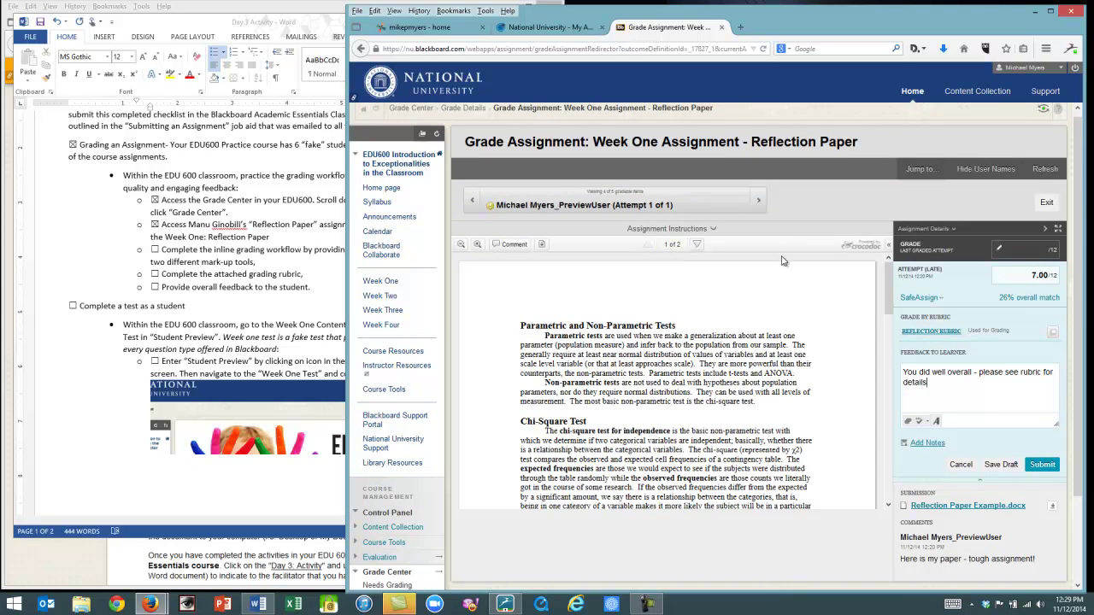
click(508, 246)
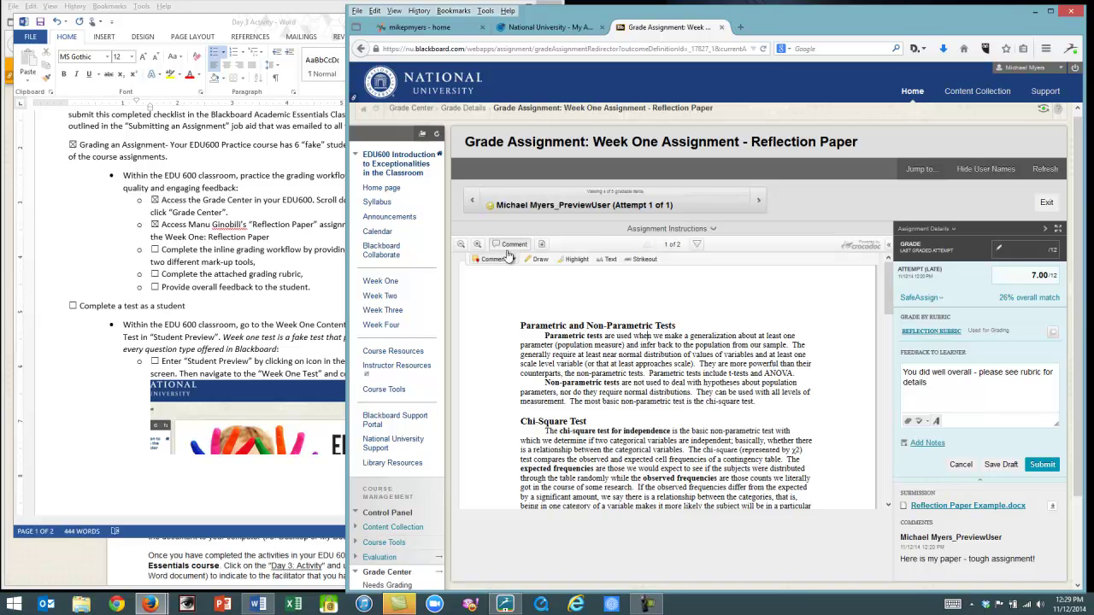
click(513, 260)
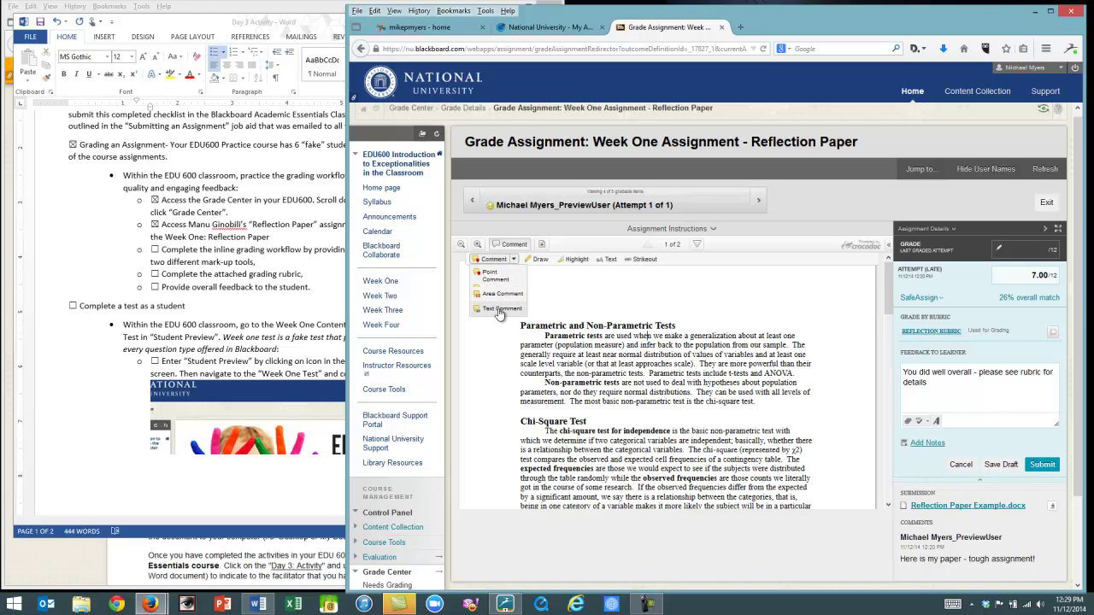
click(494, 277)
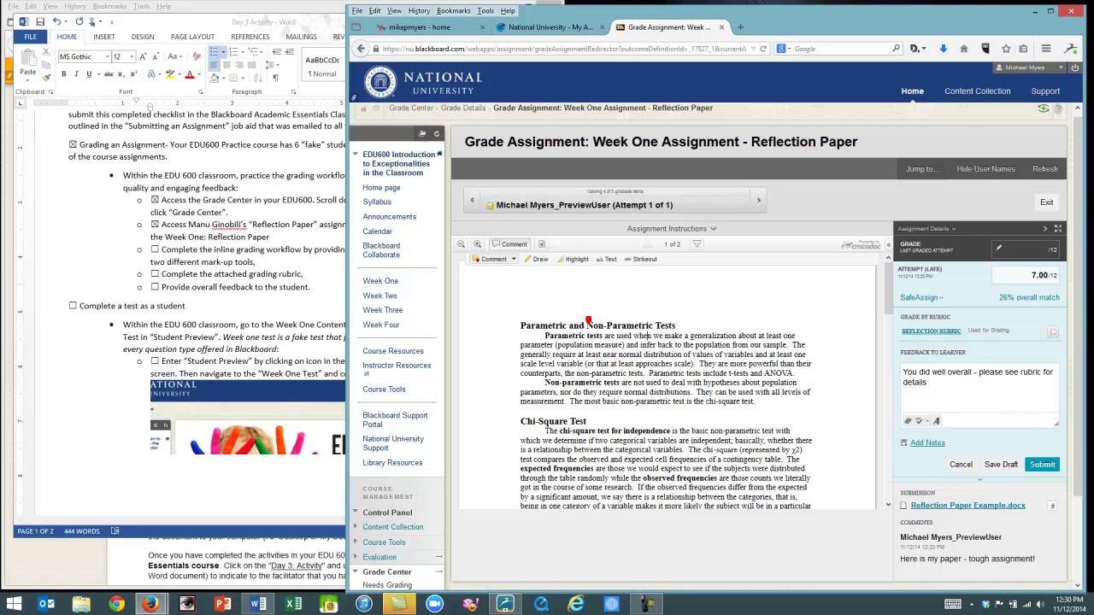
click(586, 318)
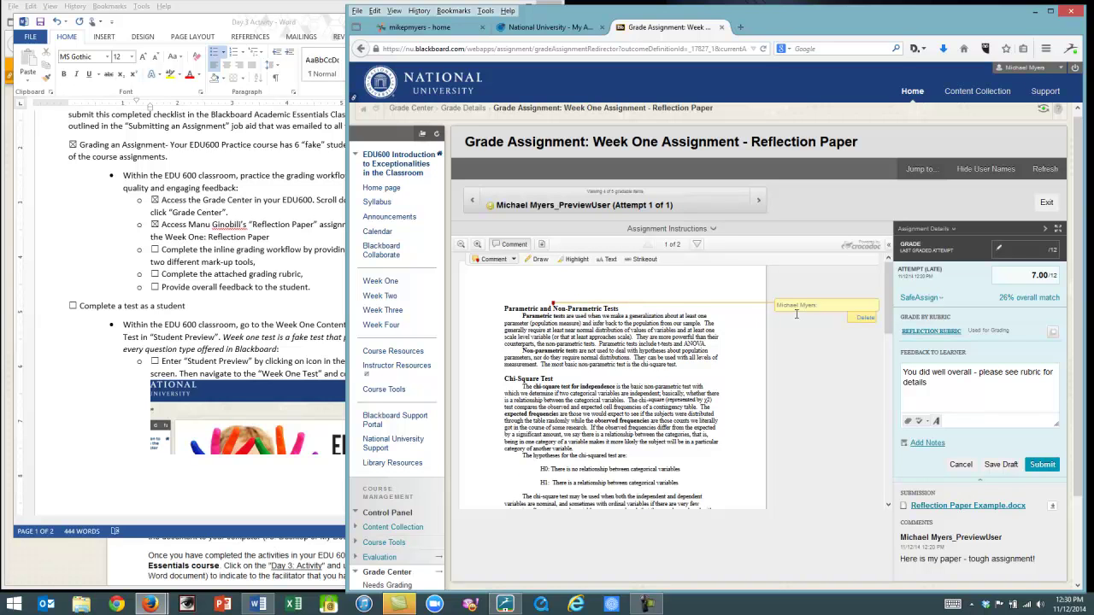
text(Non needed?)
key(Return)
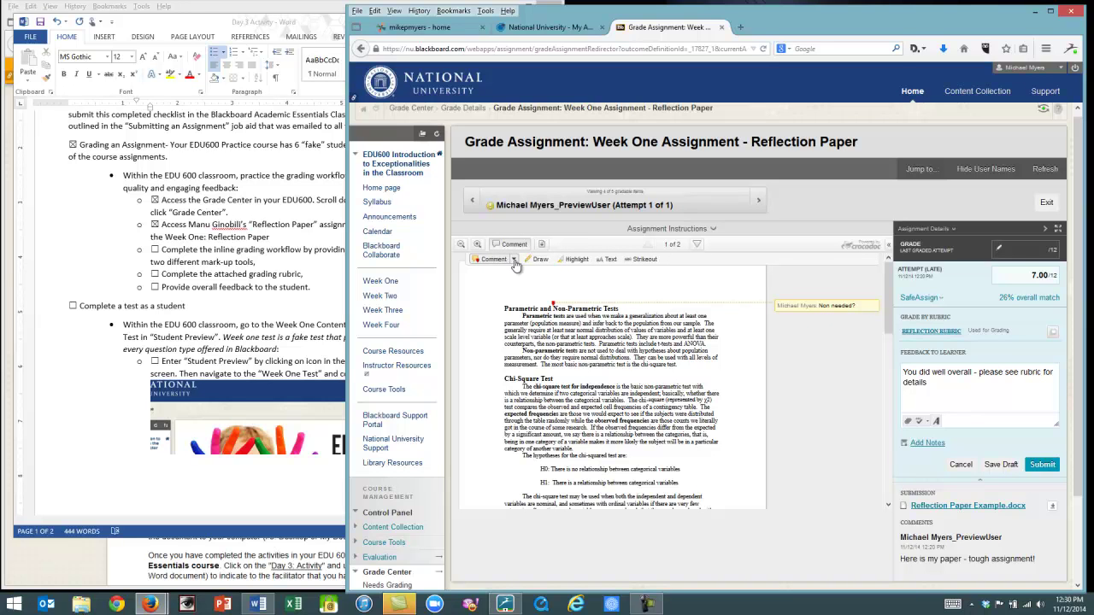
- Add an area comment reading "Nice work here!" around the opening paragraphs down to the start of the Chi-Square Test section
click(511, 260)
click(507, 295)
drag(502, 319, 742, 392)
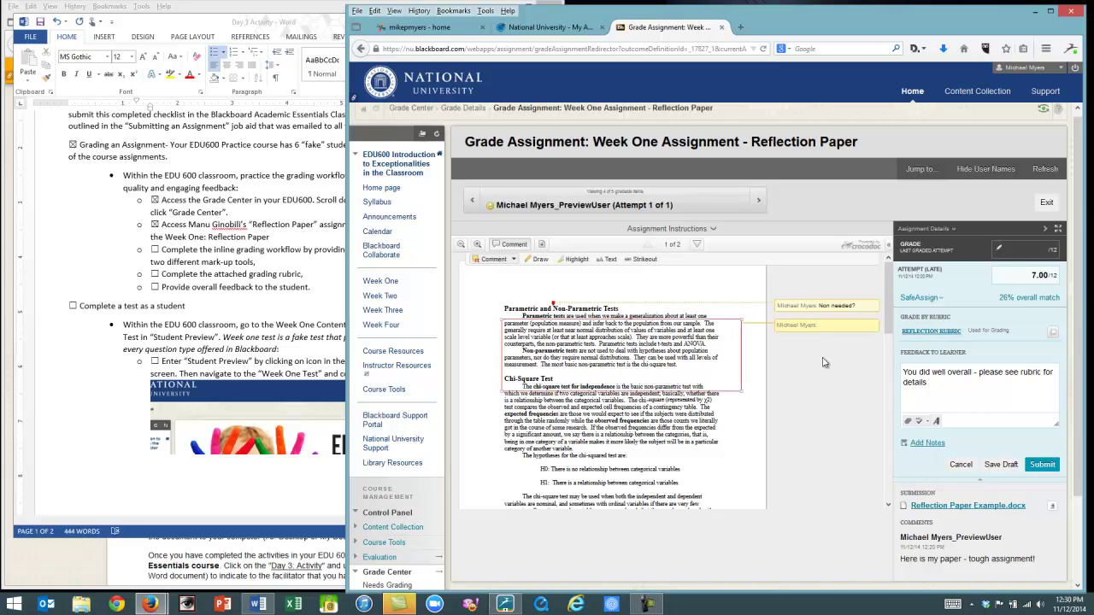
text(Nice work here!)
- Try to place a text annotation reading "Intro" in the blank area above the first heading
click(610, 259)
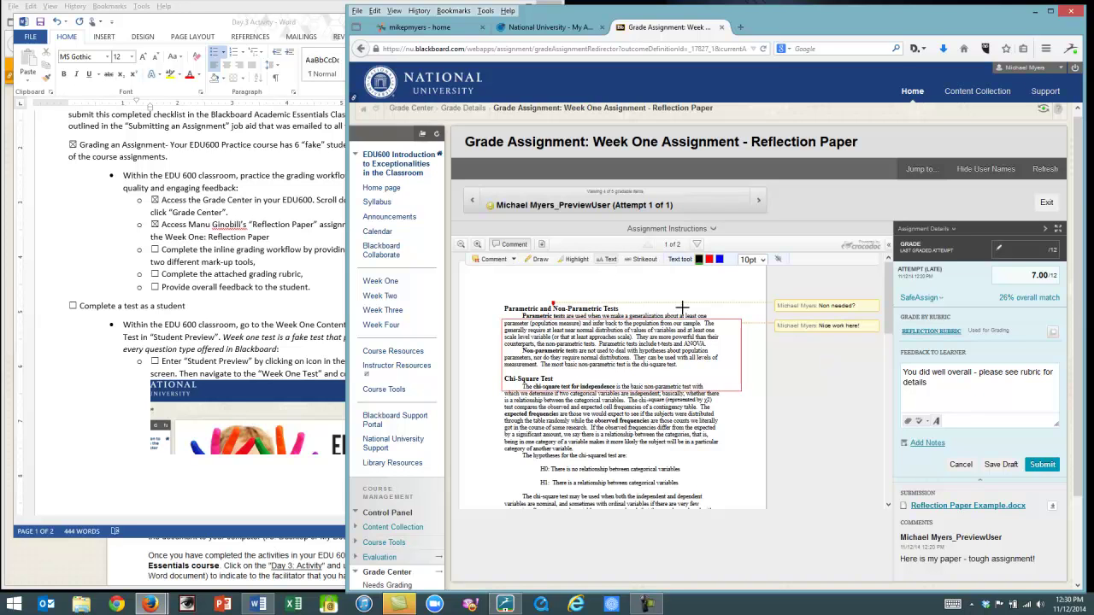
click(677, 290)
text(Intro)
drag(686, 290, 718, 284)
right_click(721, 293)
click(741, 300)
- Highlight "are those we would expect to see if the subjects were" in yellow and strike out "chi-squared test are:"
click(581, 261)
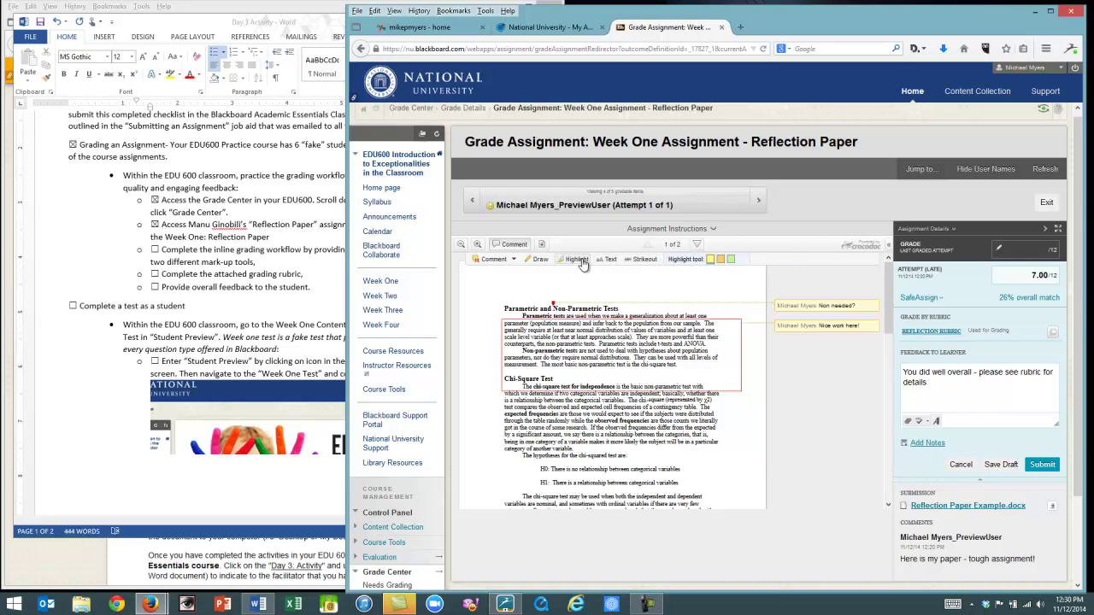
drag(546, 414, 696, 415)
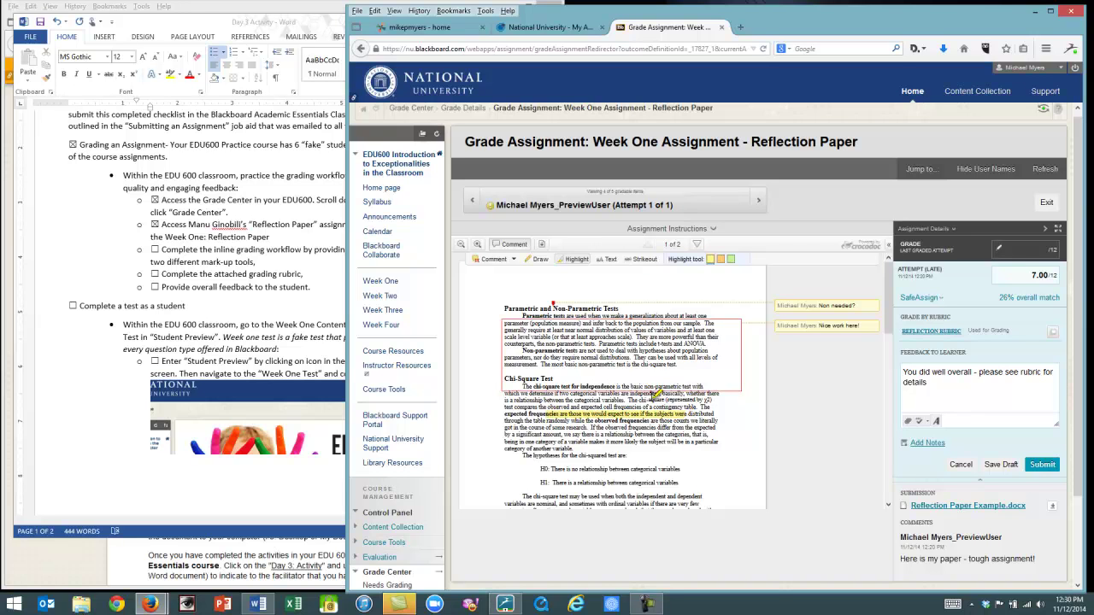
click(647, 260)
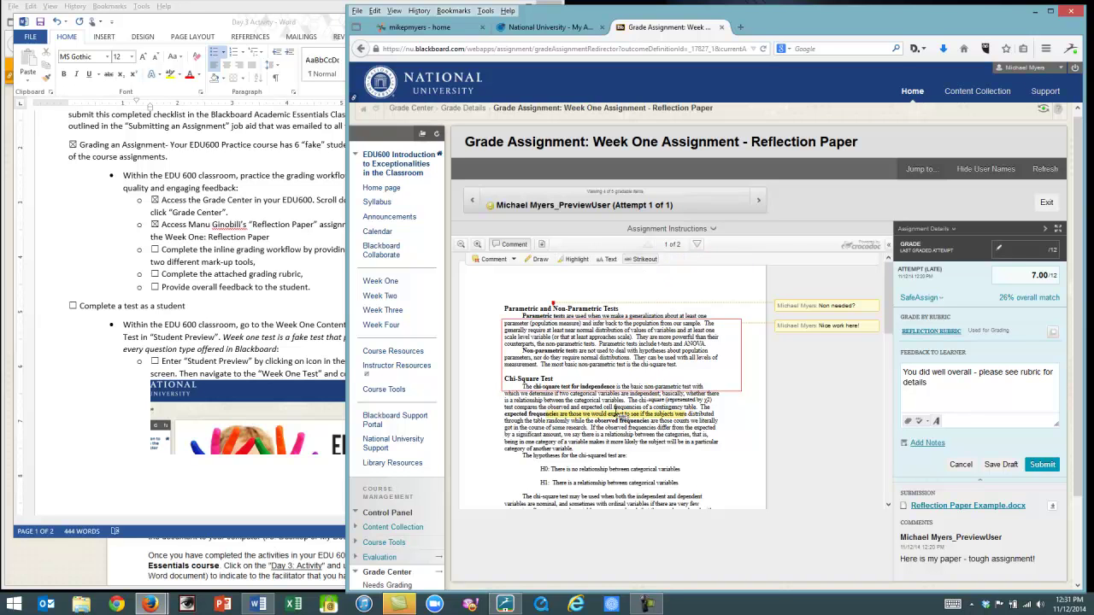
drag(579, 455, 627, 455)
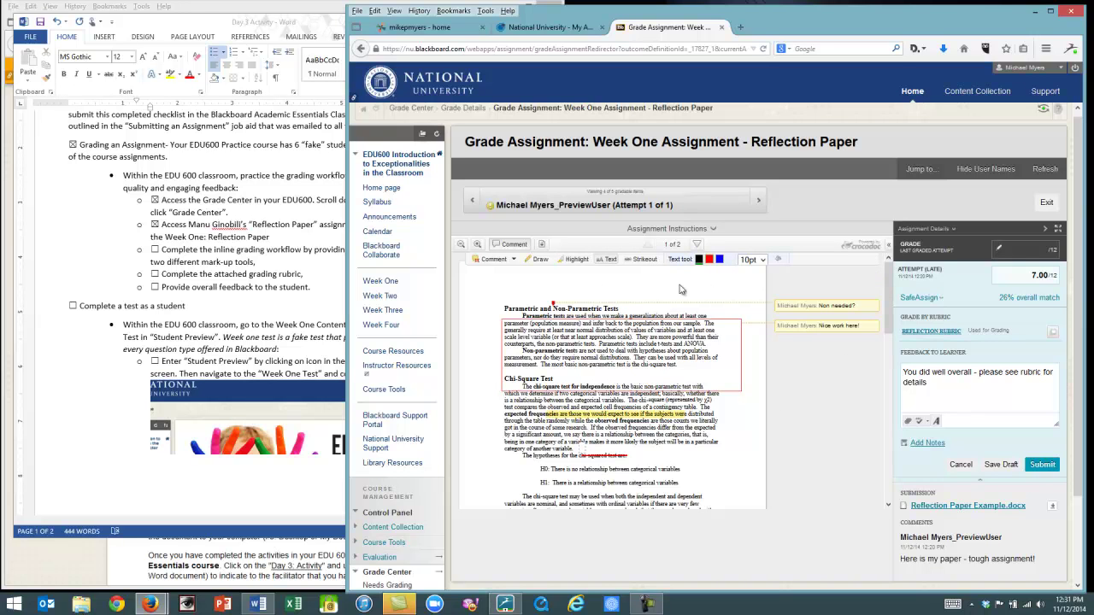
- Draw a black freehand loop around the lower part of the Chi-Square Test paragraph and its hypotheses
click(538, 260)
drag(538, 404, 567, 401)
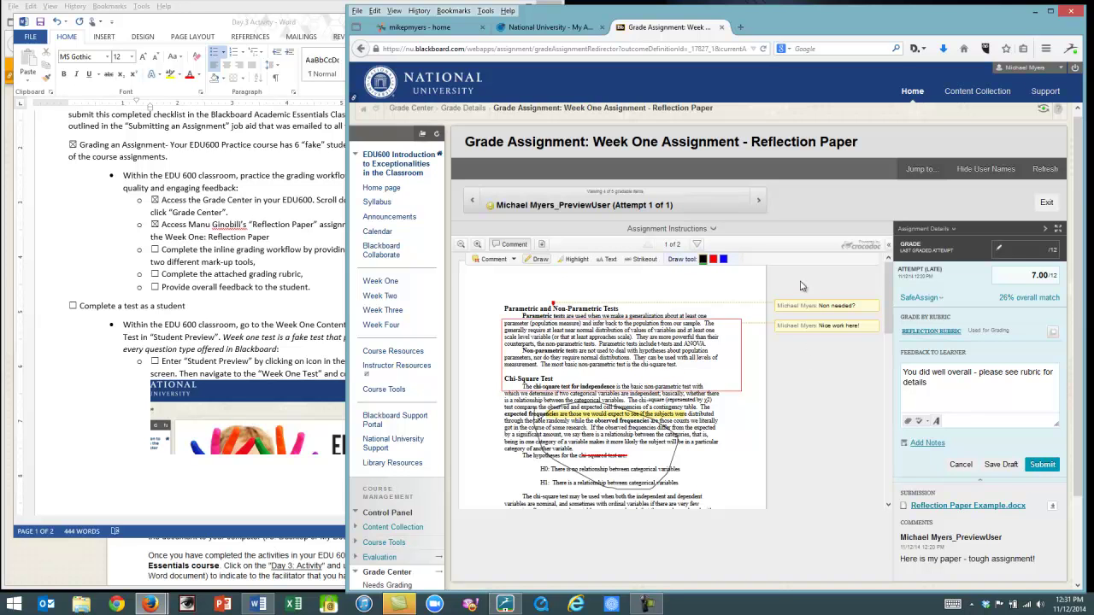
- Leave the grading page unsubmitted for the Full Grade Center, and reopen the preview user's Week One Reflection Paper attempt for grading
scroll(823, 196, down, 2)
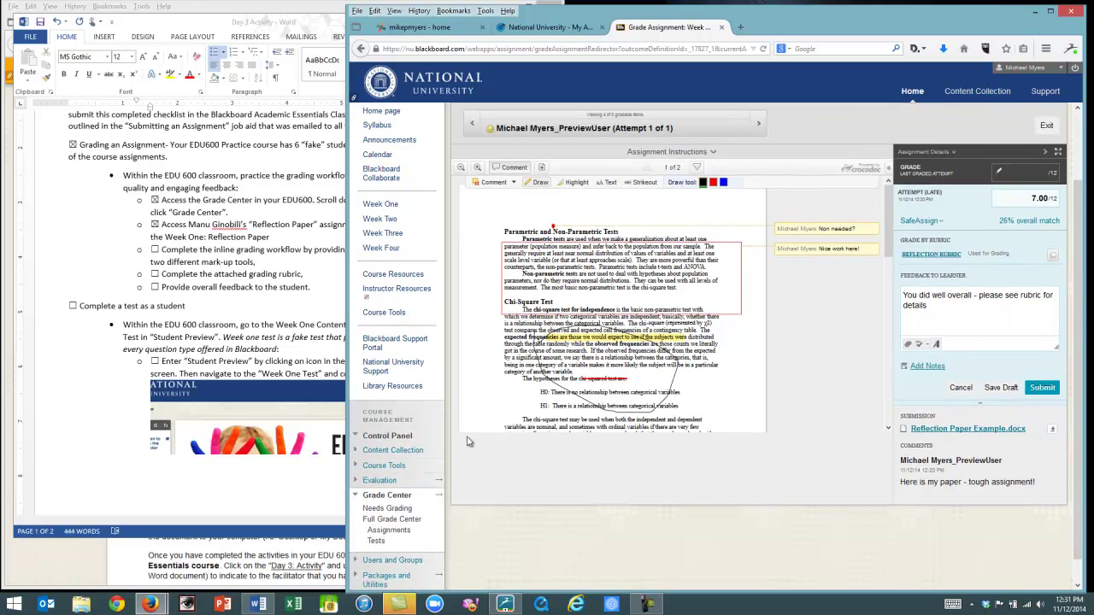
scroll(615, 232, down, 1)
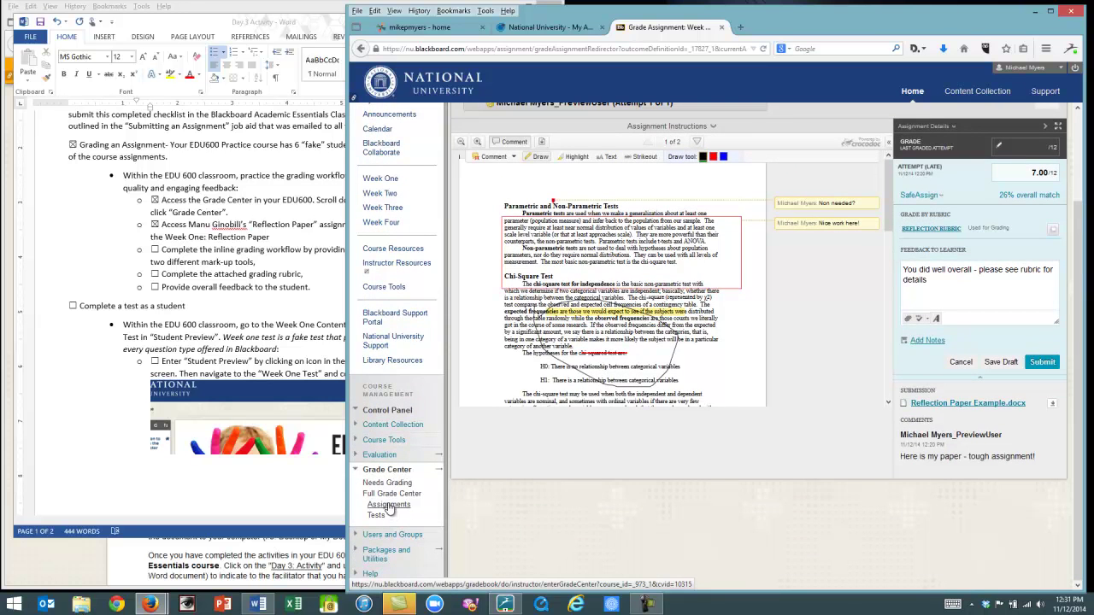
click(389, 499)
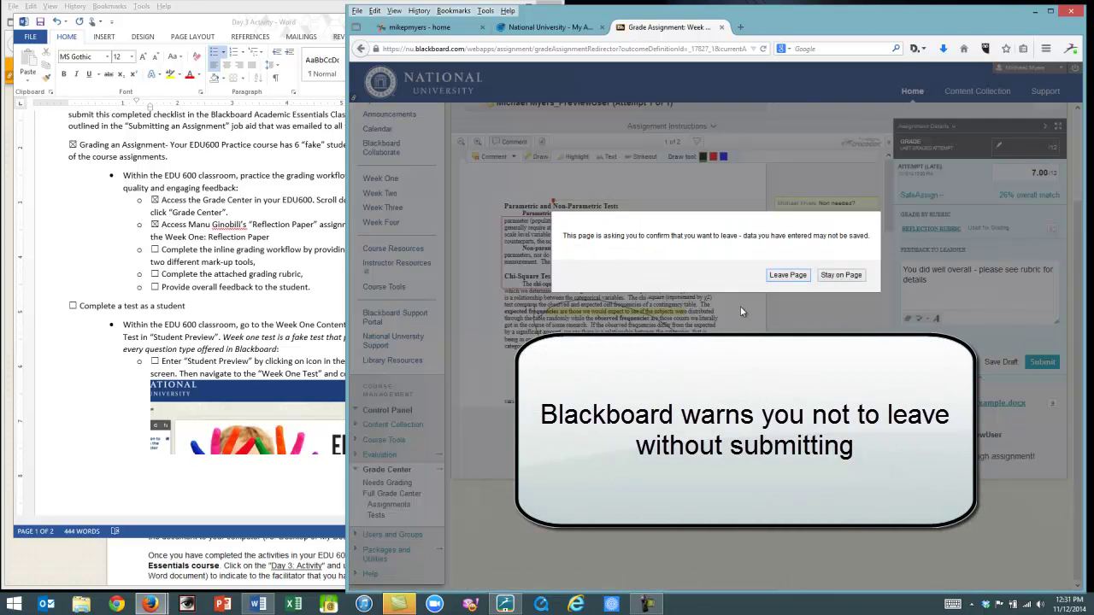
click(789, 277)
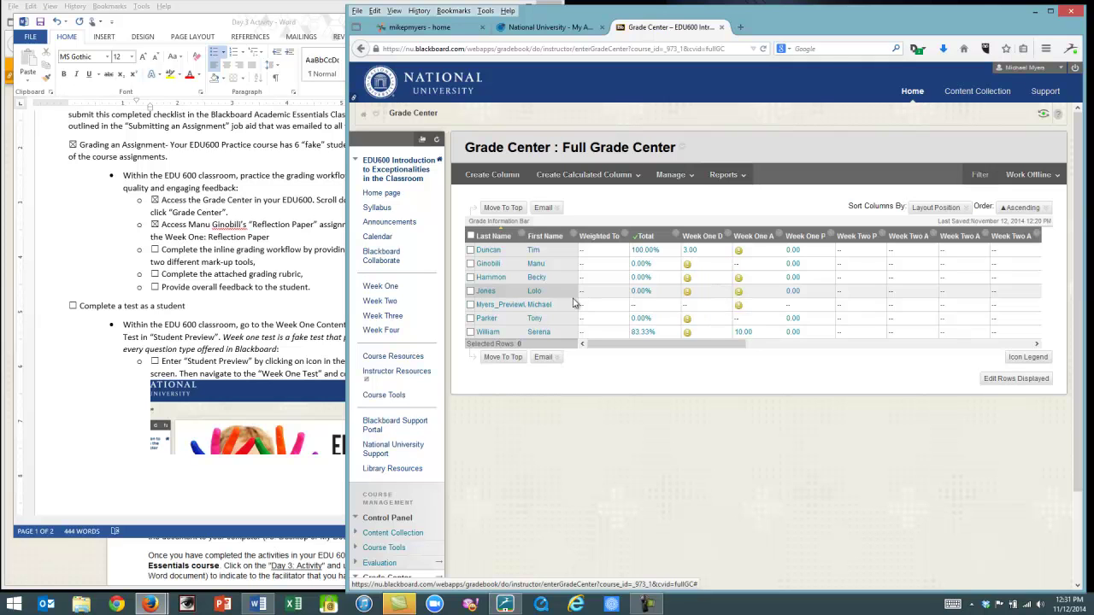
click(780, 307)
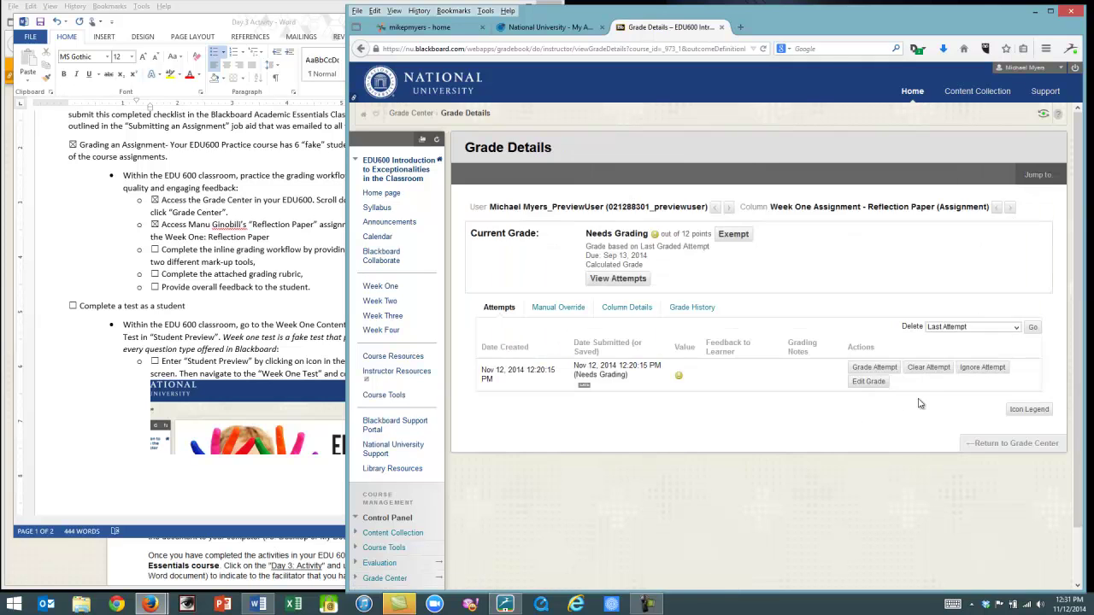
click(906, 367)
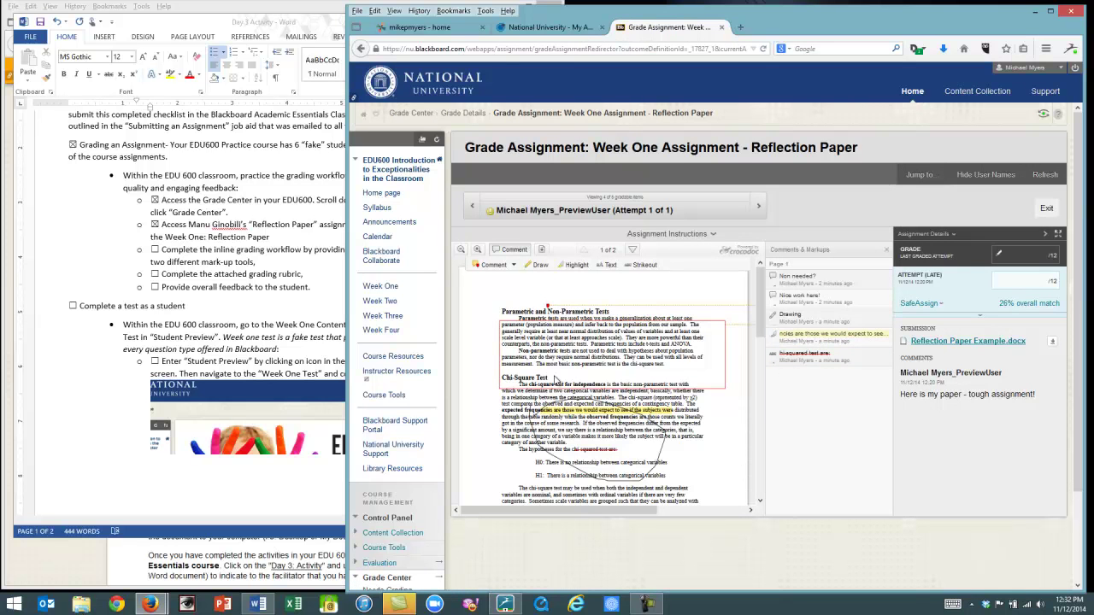
- Give the preview user's Reflection Paper attempt a score of 10 out of 12 and submit the grade
click(983, 286)
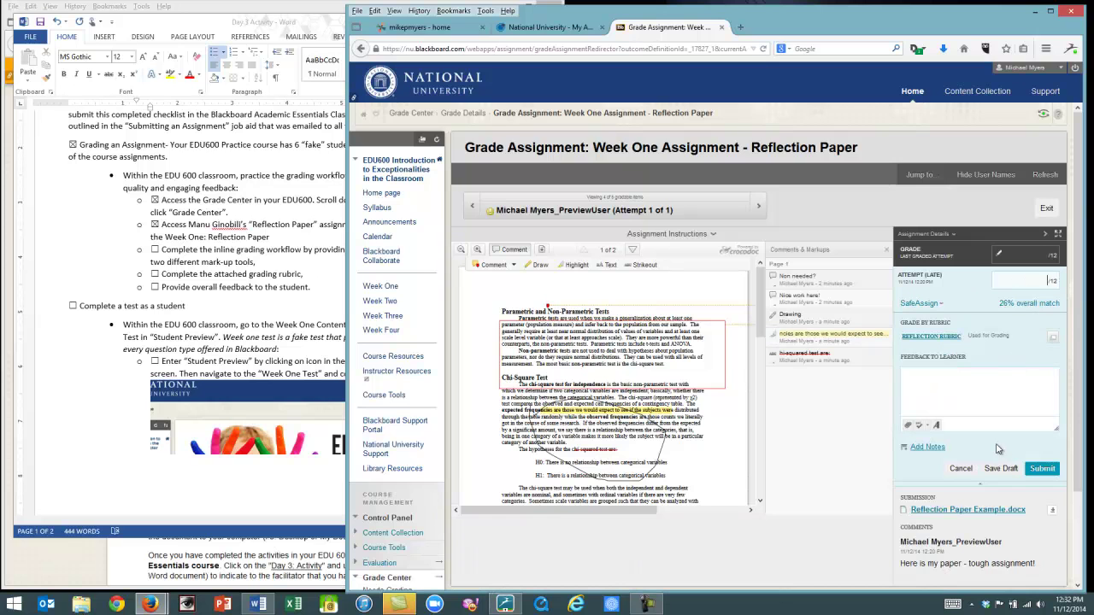
scroll(985, 438, down, 2)
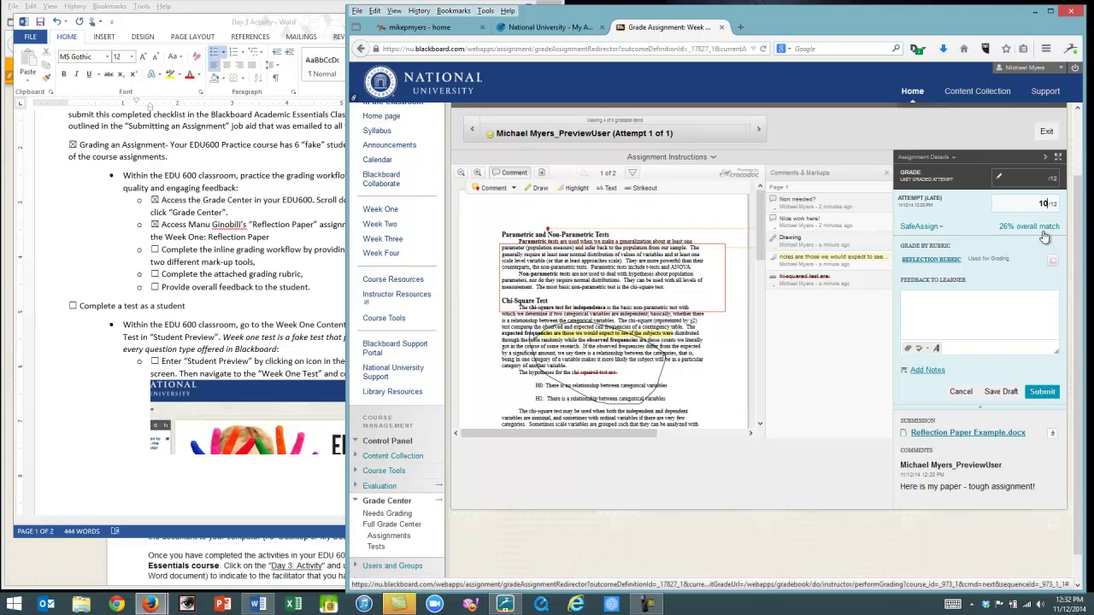
click(1042, 393)
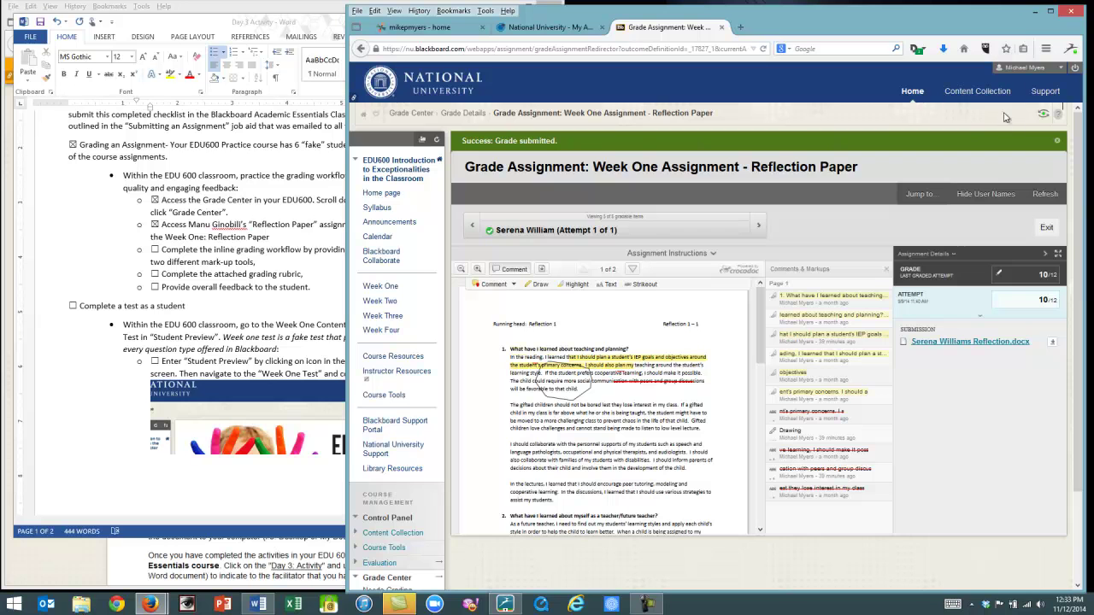
- Enter Student Preview and open the graded Week One Reflection Paper submission from My Grades
click(1043, 114)
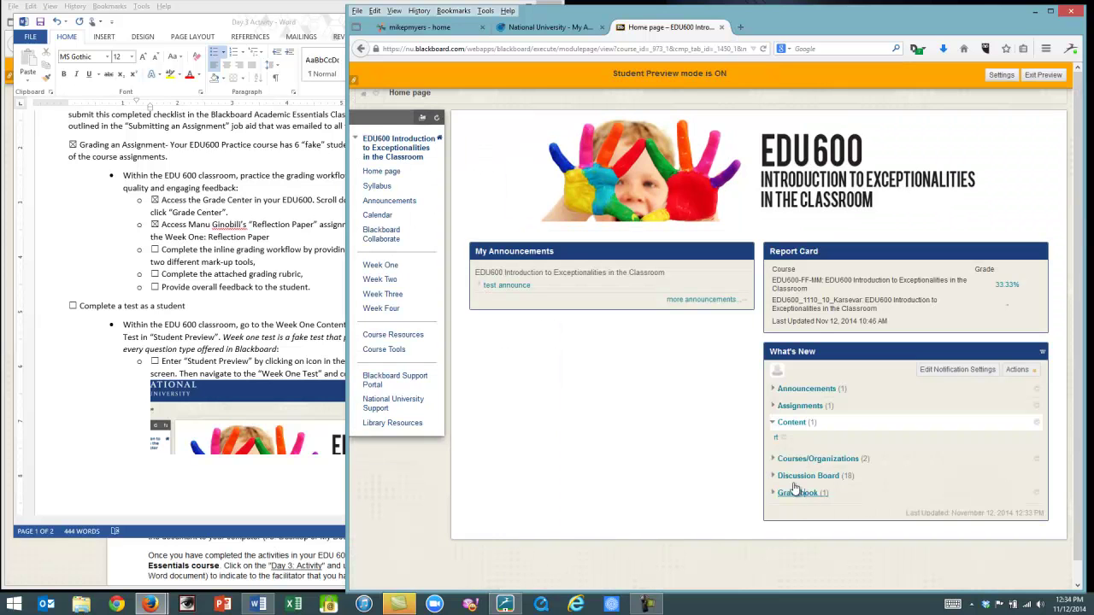
click(797, 493)
click(842, 507)
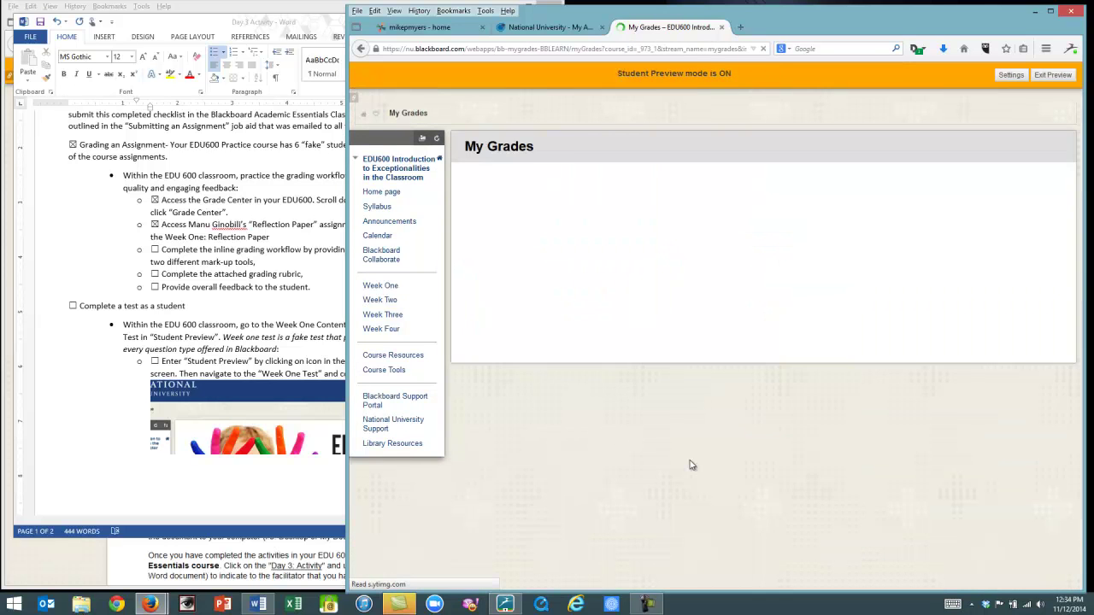
click(554, 261)
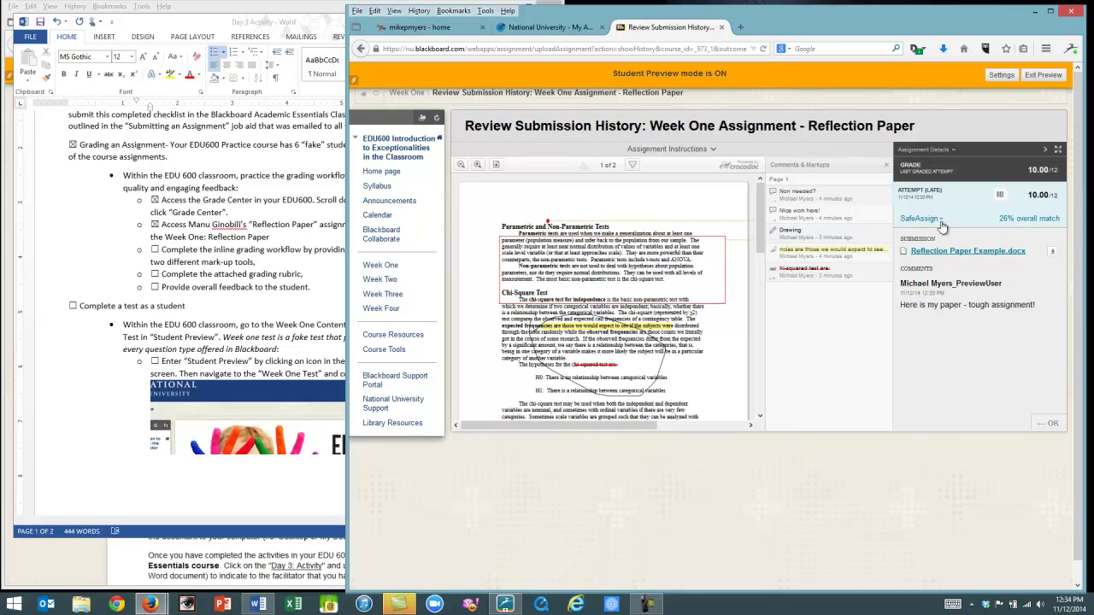
- In the Word checklist, tick the inline grading workflow, attached grading rubric and overall feedback items
click(155, 248)
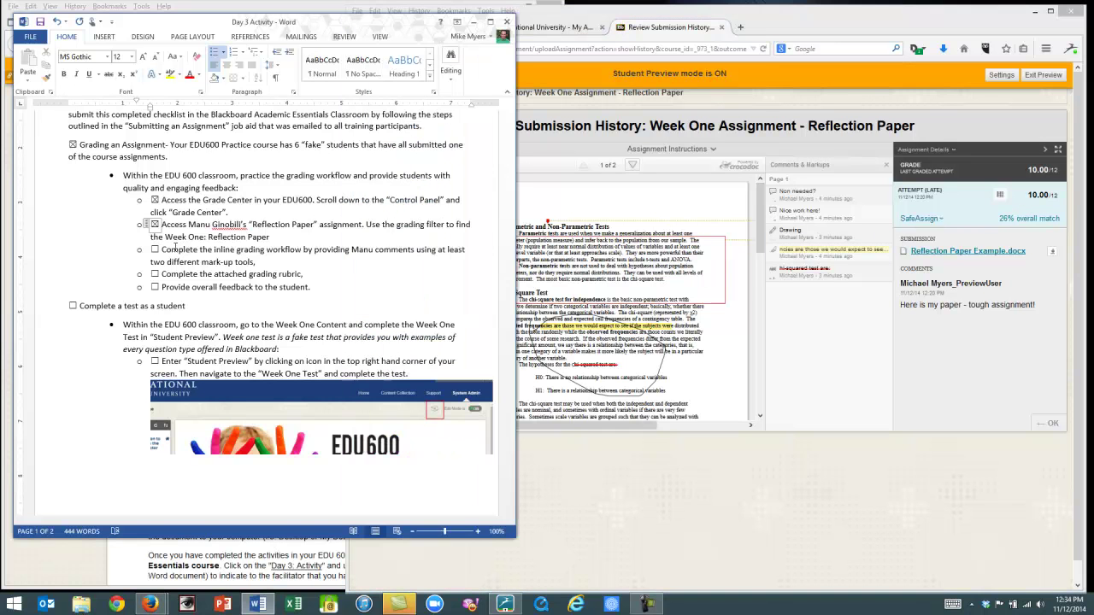
click(155, 249)
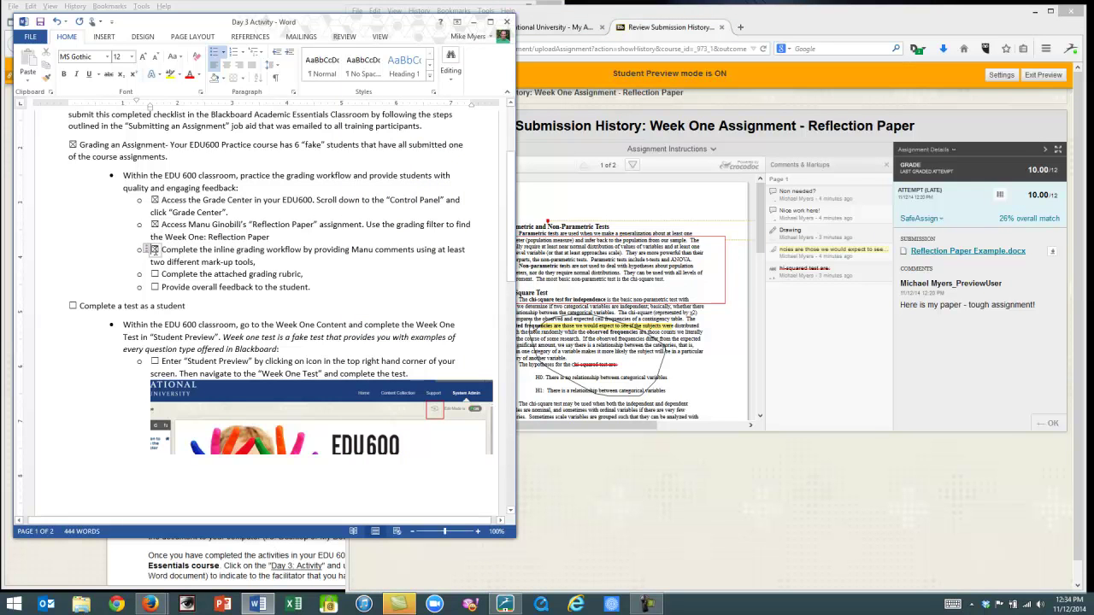
click(154, 274)
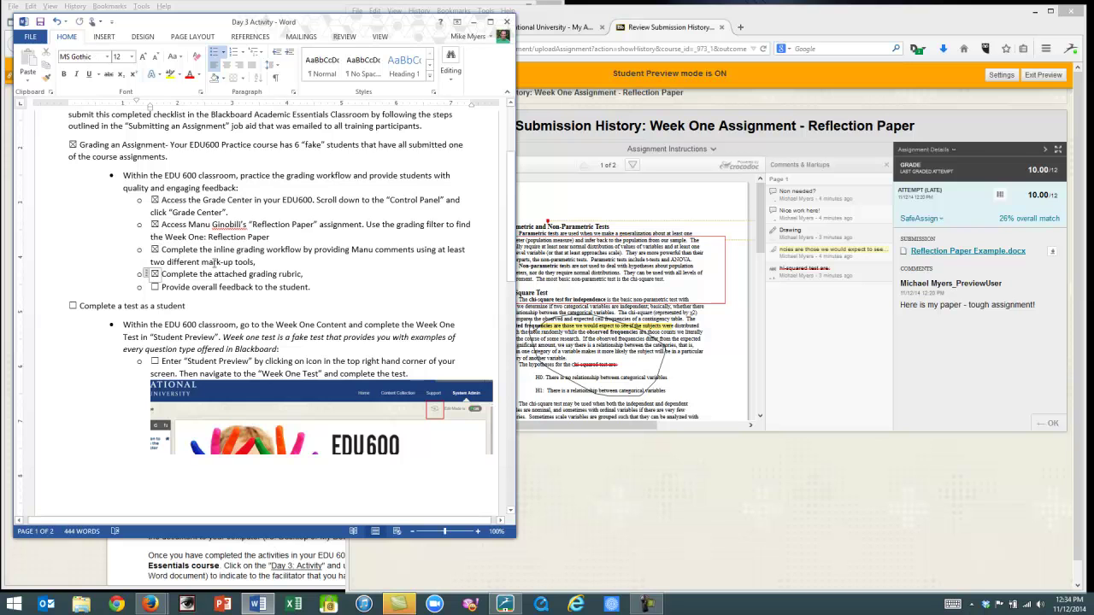
click(155, 287)
click(188, 306)
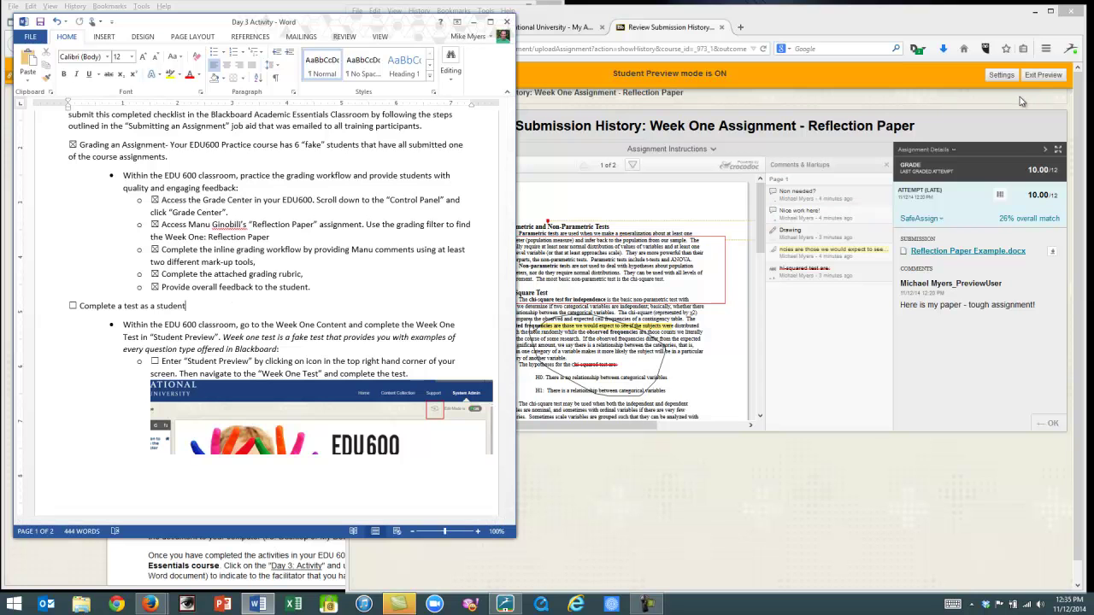
- Back in the Blackboard student preview, open the Week One Test from the Week One content and try to begin it
click(746, 262)
click(382, 266)
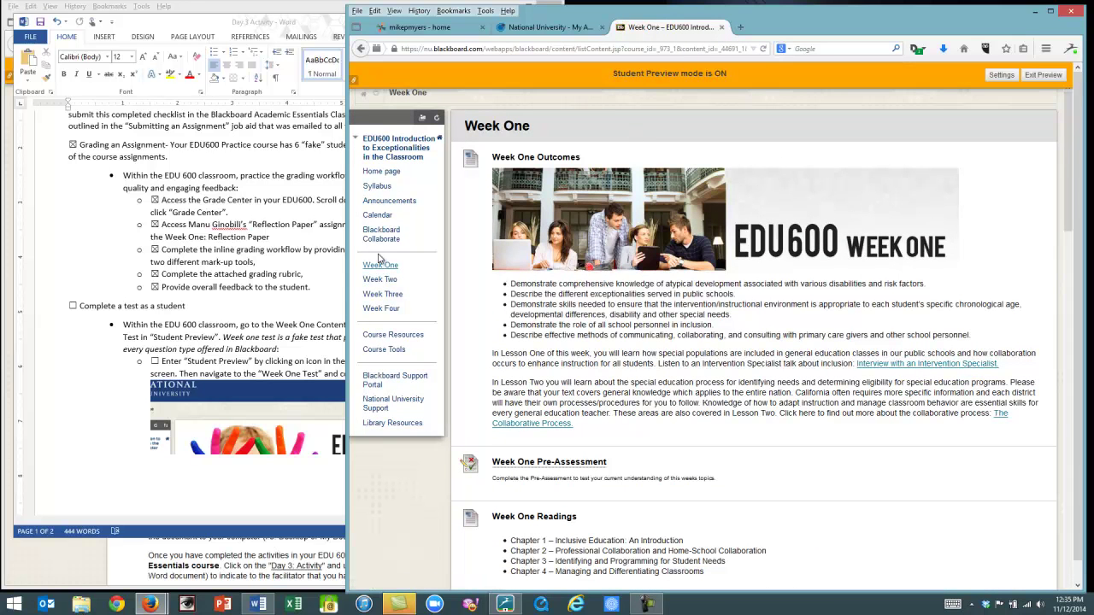
scroll(550, 297, down, 10)
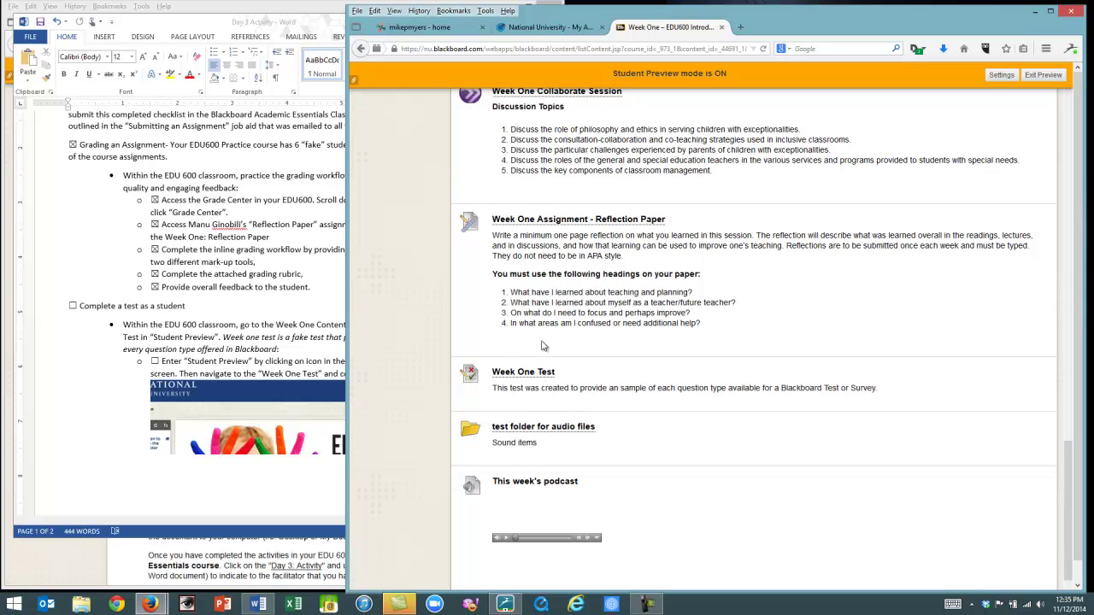
click(530, 372)
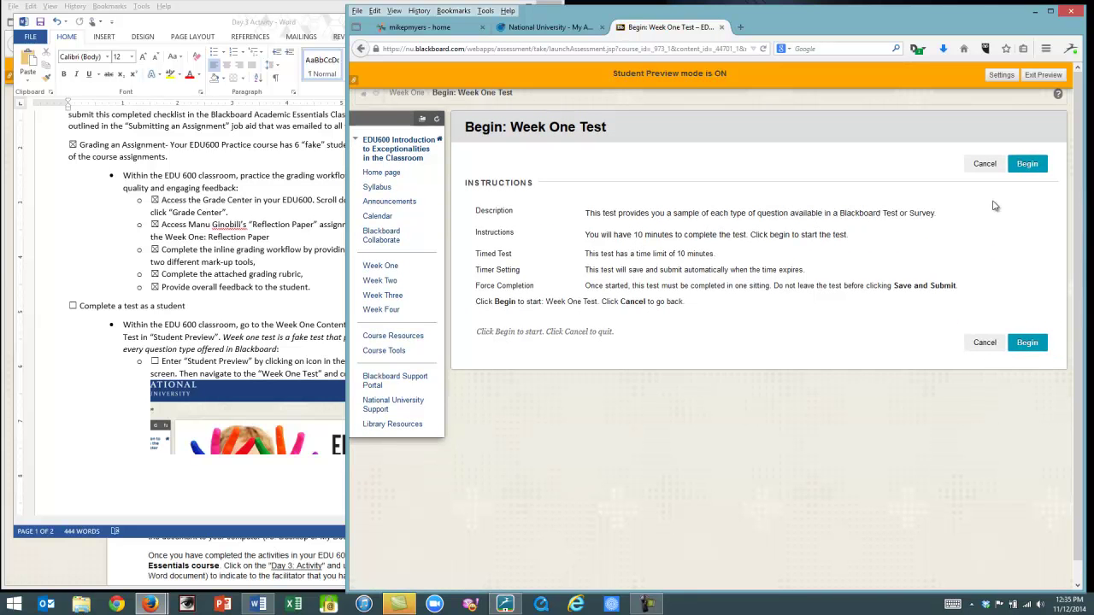
click(1024, 165)
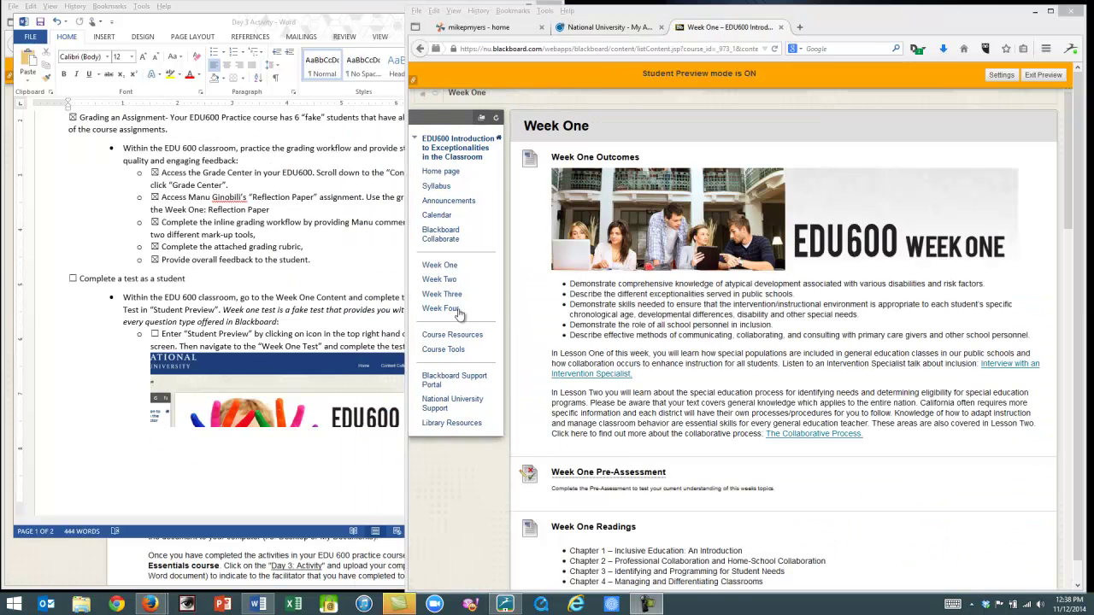
- In the Word checklist, tick the item about entering Student Preview and completing the Week One Test, and check the item that follows
click(81, 282)
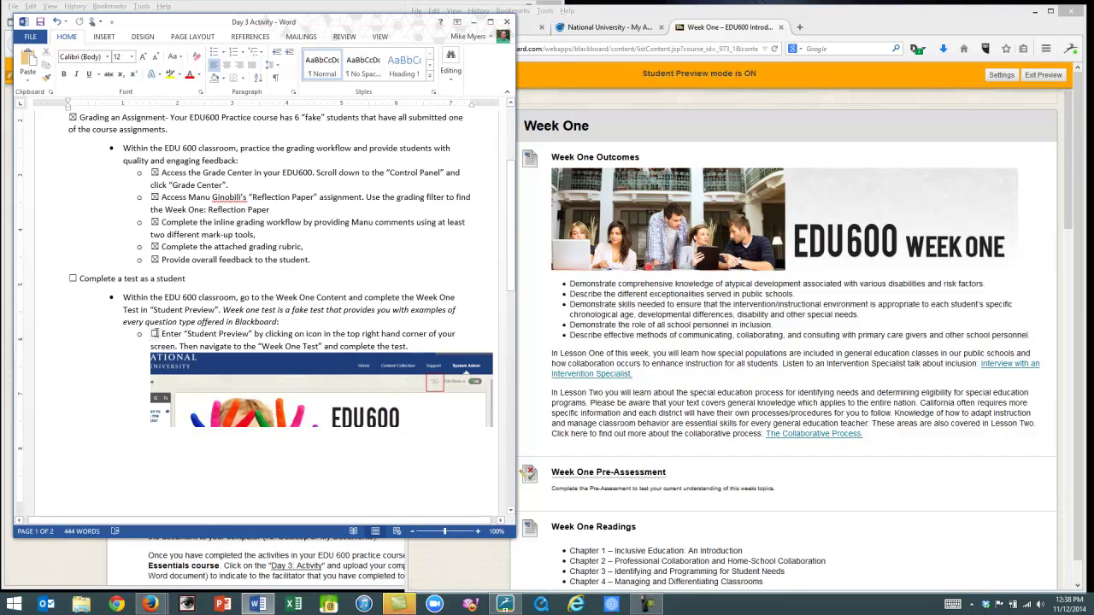
scroll(154, 334, down, 4)
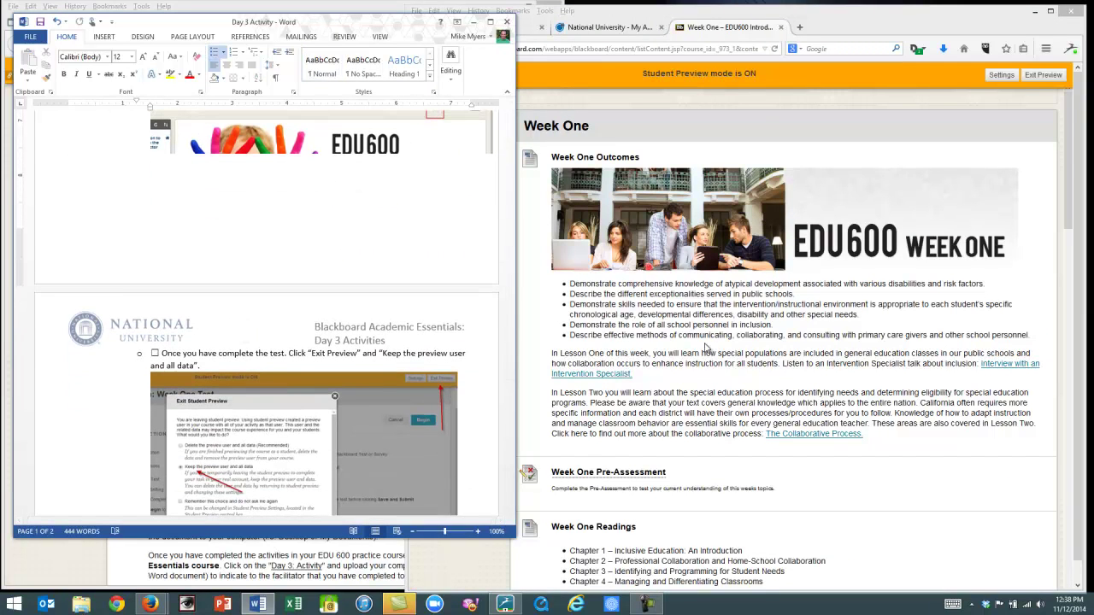
click(706, 346)
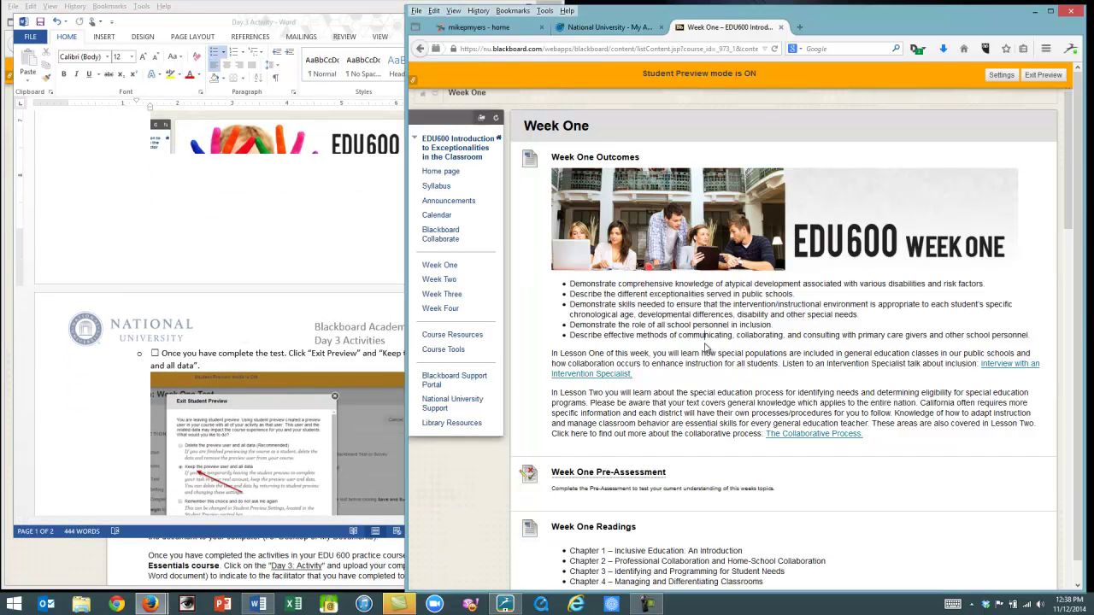
click(235, 200)
scroll(235, 200, up, 2)
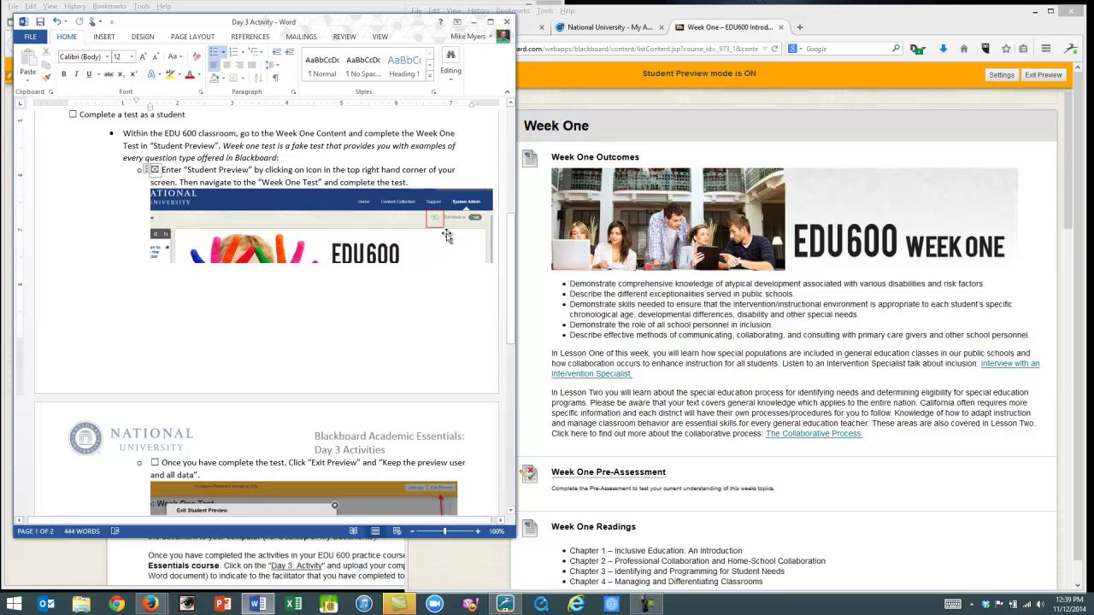
drag(510, 248, 508, 294)
- Return to the Week One content in Blackboard and start the Week One Test as the preview student
click(891, 189)
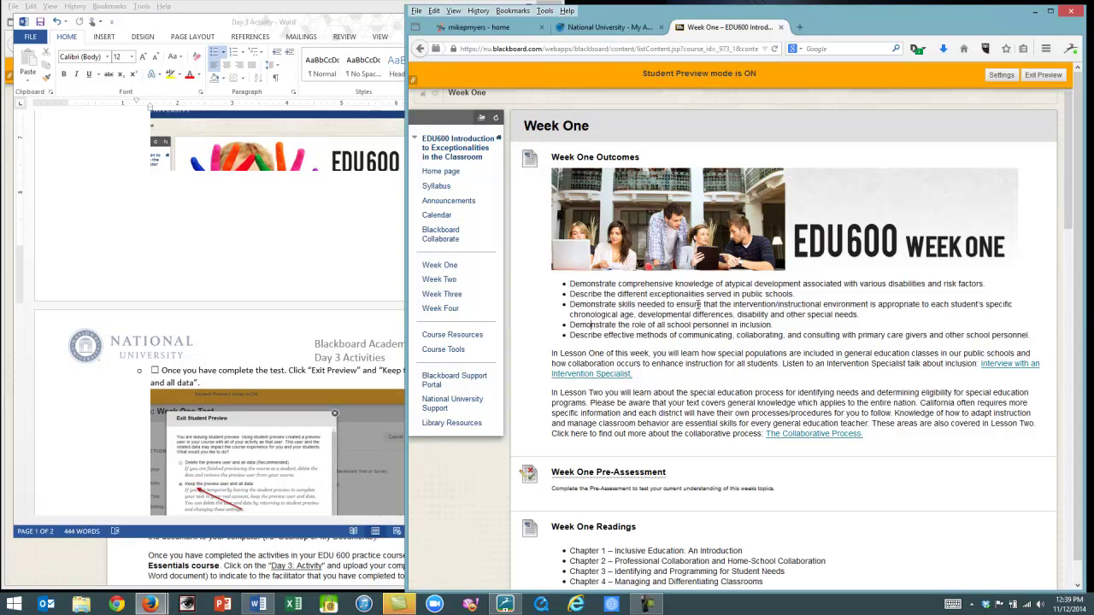
drag(1067, 162, 1028, 530)
click(582, 315)
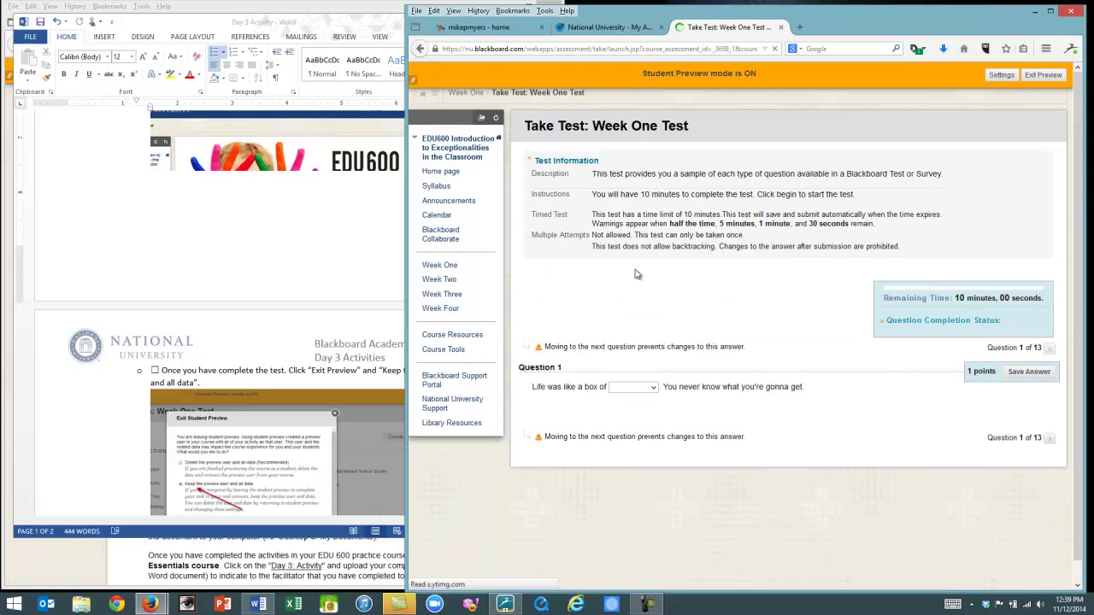
- Fill the Question 1 blank with "chocolates" and advance to the hot spot question
click(653, 392)
click(648, 434)
click(1050, 444)
click(1016, 382)
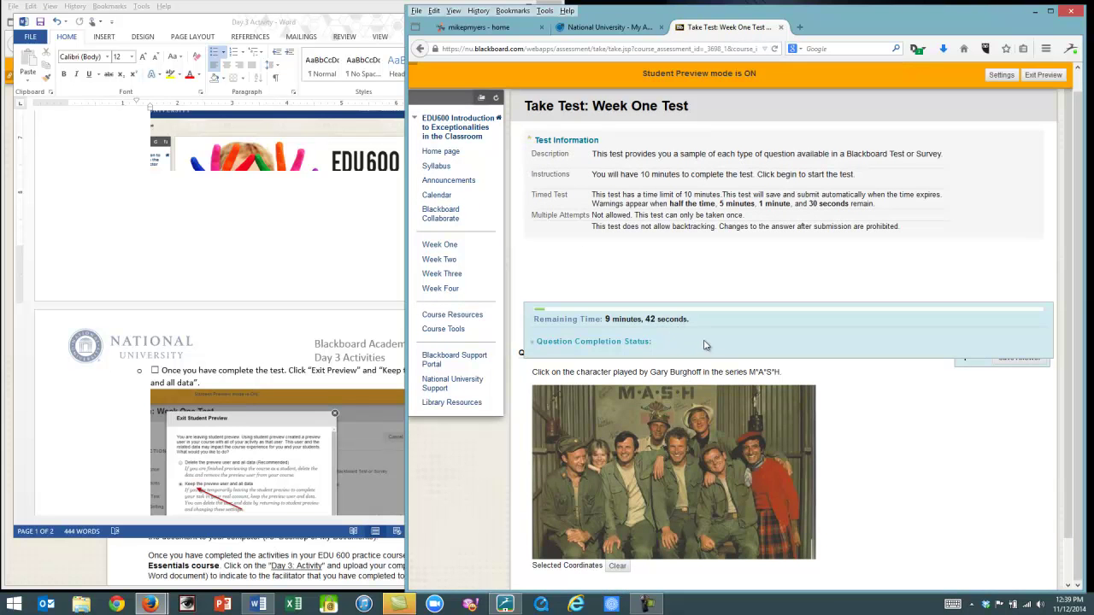
- Complete the Question 3 matching by choosing a government office for Ronald Regan
scroll(890, 394, down, 1)
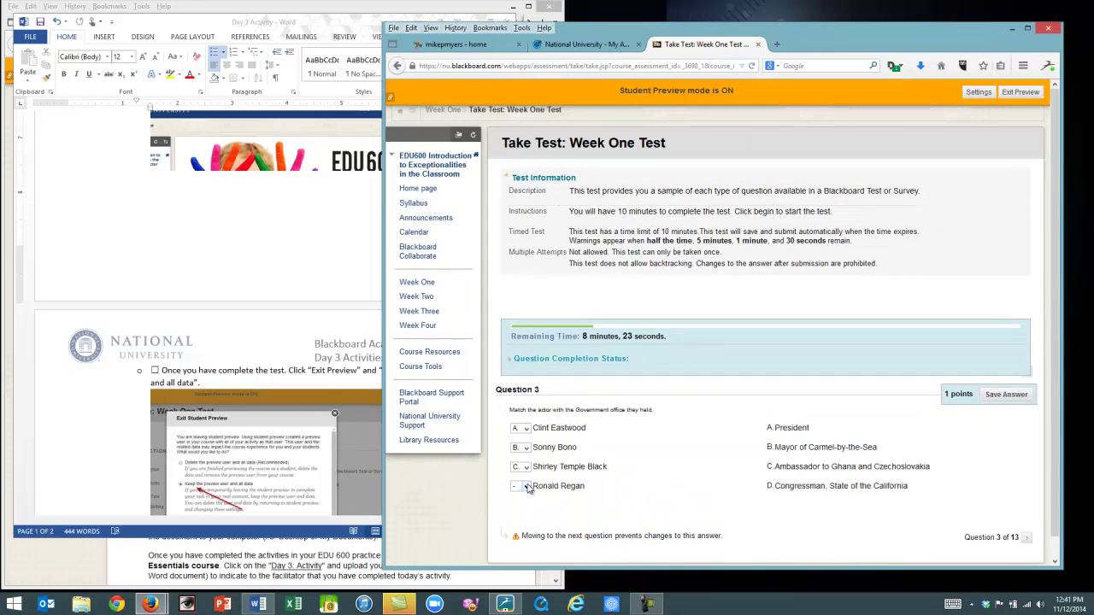
click(523, 486)
click(518, 531)
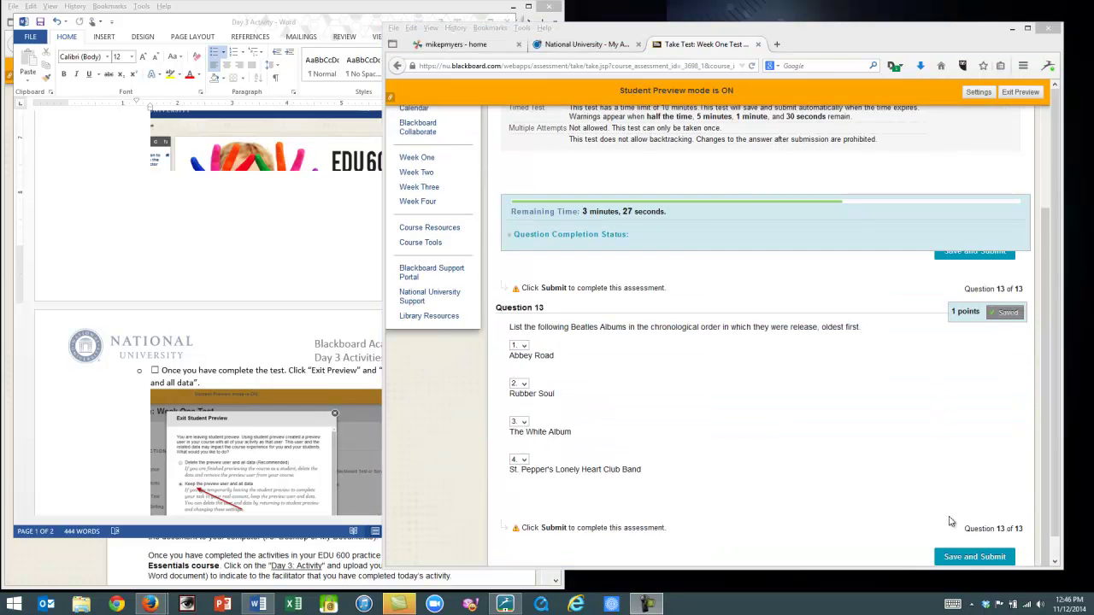
- Save and submit the Week One Test after Question 13 and open the submission review
click(963, 560)
click(799, 277)
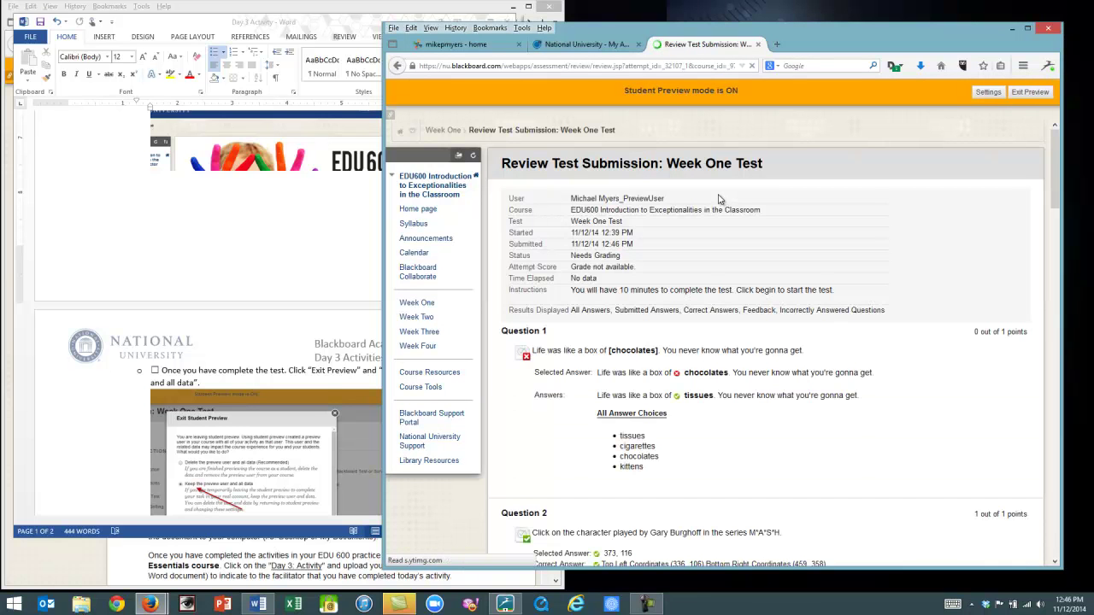
mouse_move(1047, 147)
mouse_down()
mouse_move(1044, 225)
mouse_move(1045, 149)
mouse_up()
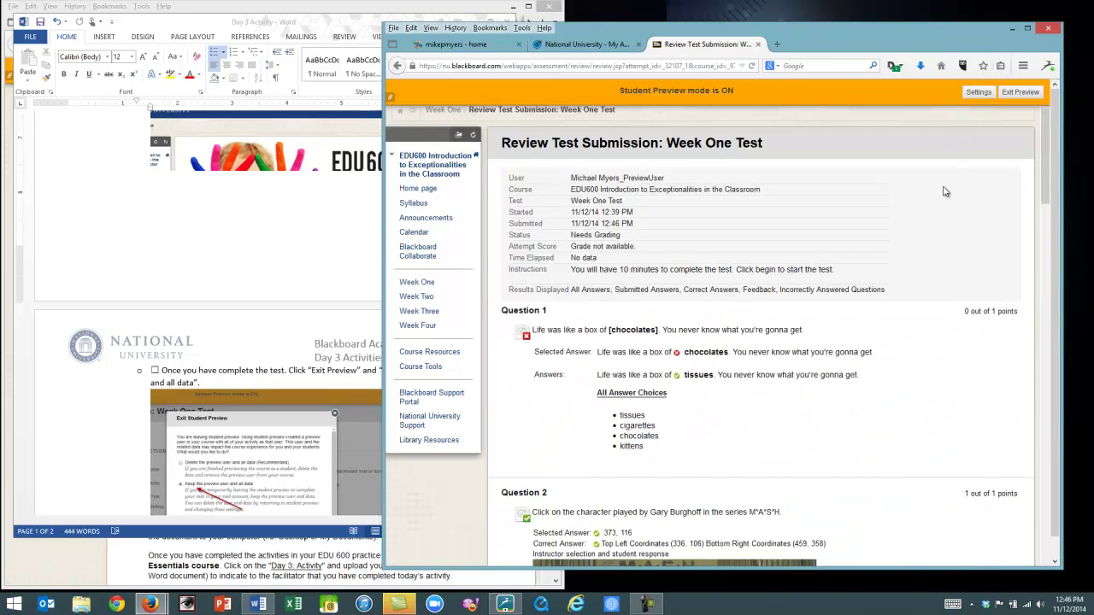
- Exit Student Preview keeping the preview user and all data, checking the choice against the Word checklist's instructions
click(1020, 92)
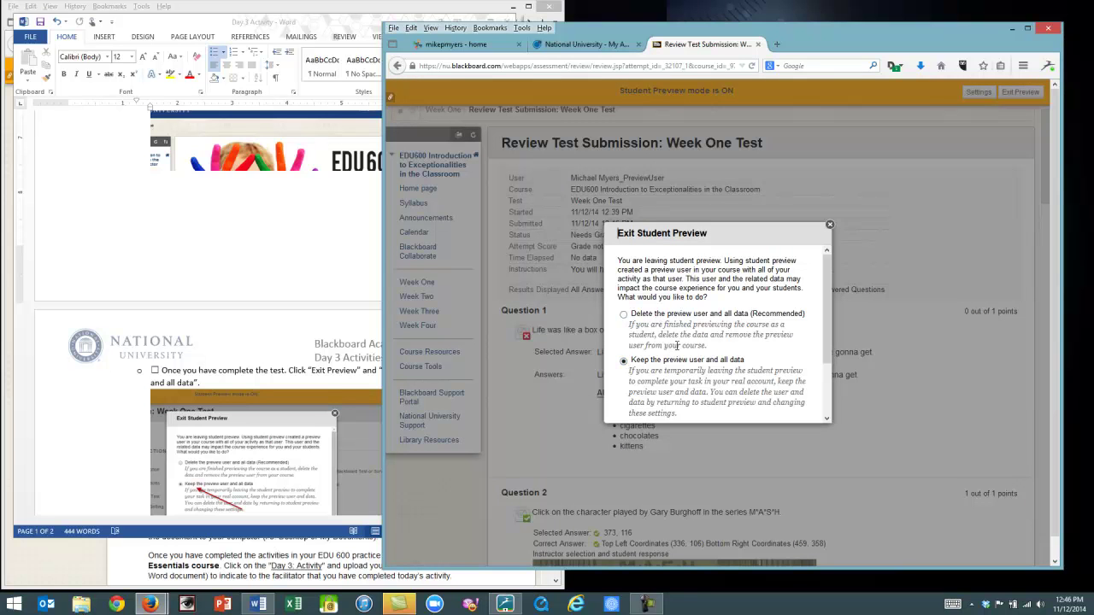
click(355, 312)
scroll(287, 382, down, 3)
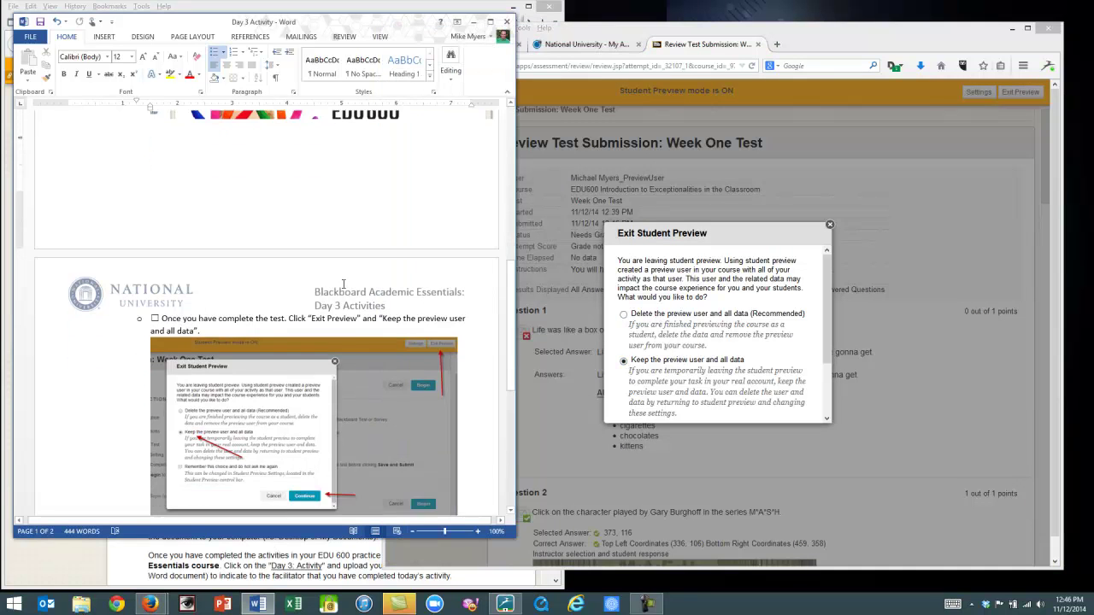
scroll(255, 419, down, 5)
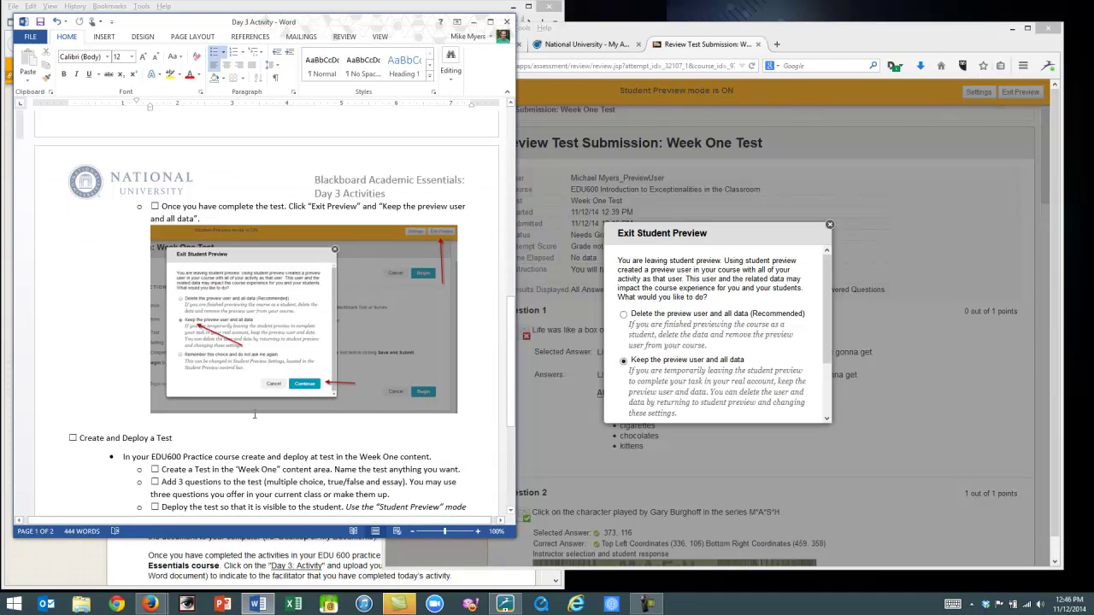
scroll(255, 414, down, 3)
drag(827, 316, 828, 367)
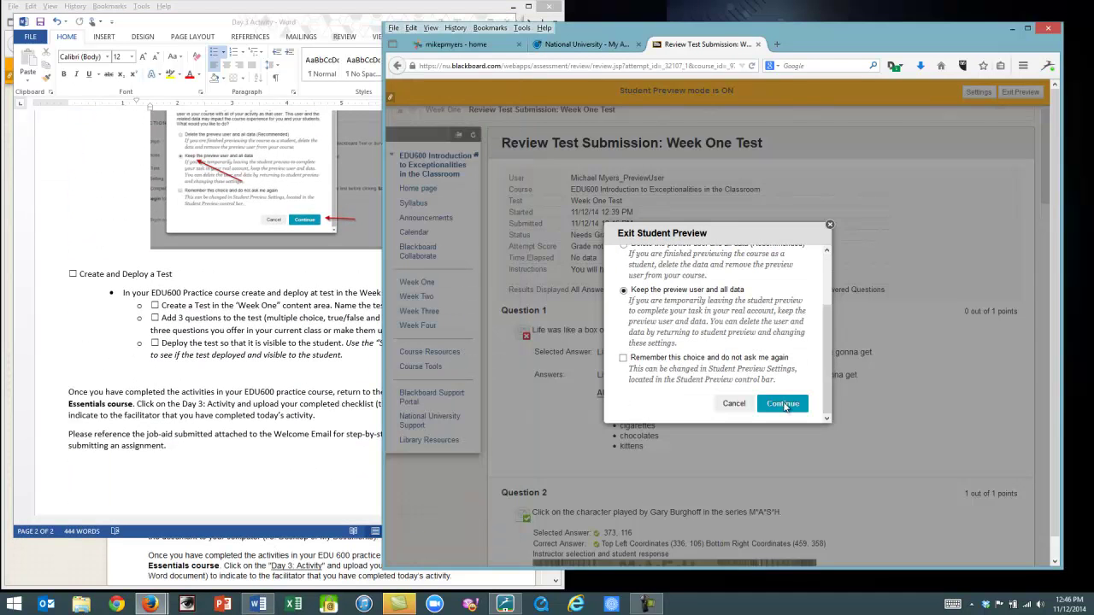
click(783, 406)
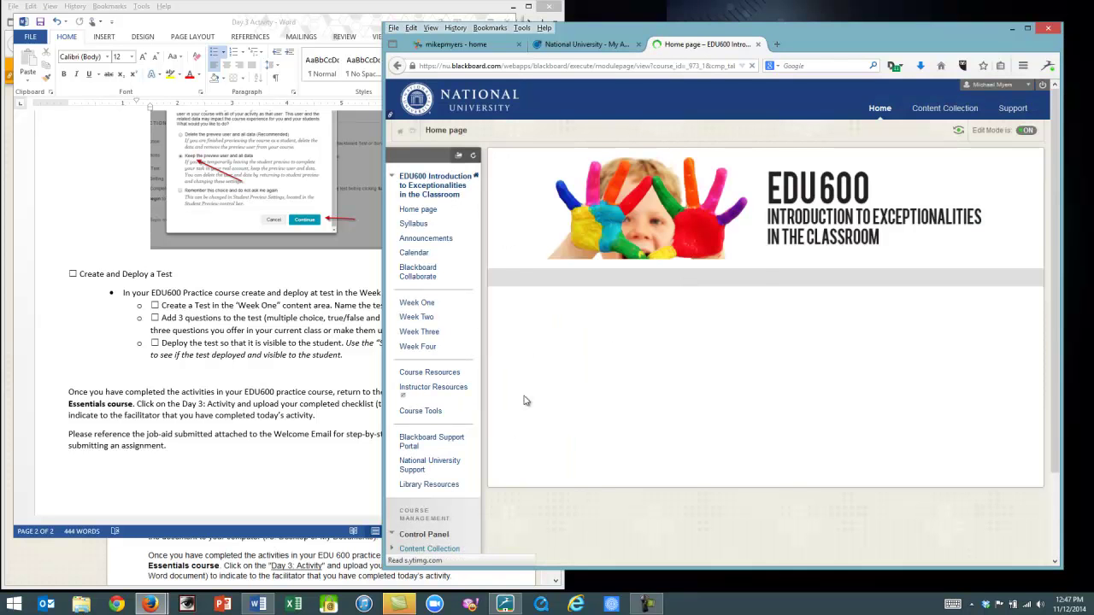
- Open the Full Grade Center and bring up the preview user's Week One Test attempt for grading
scroll(440, 474, down, 2)
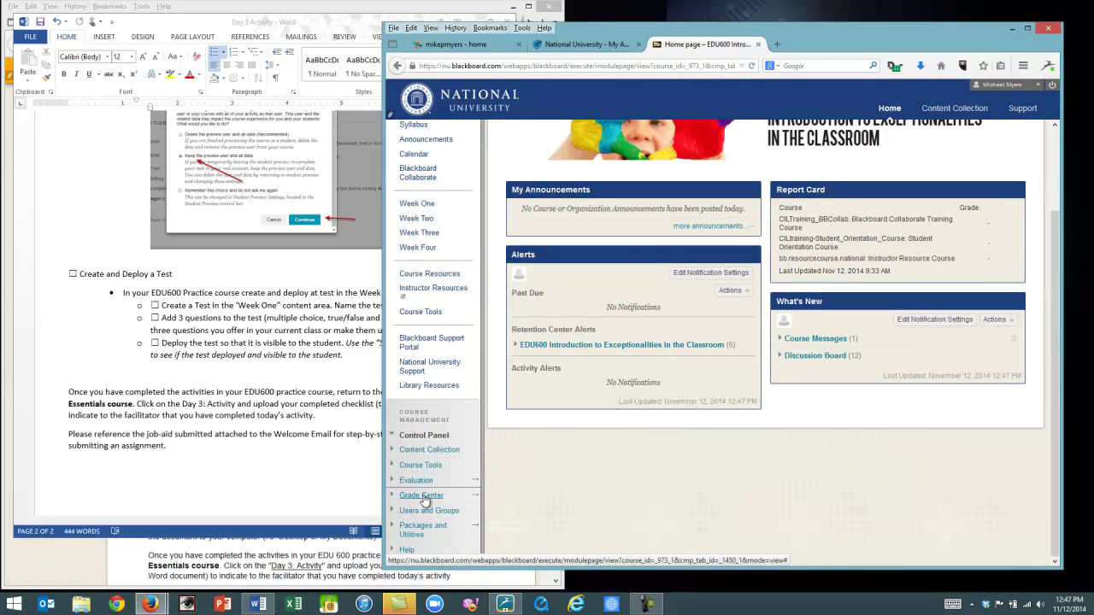
click(423, 496)
click(428, 519)
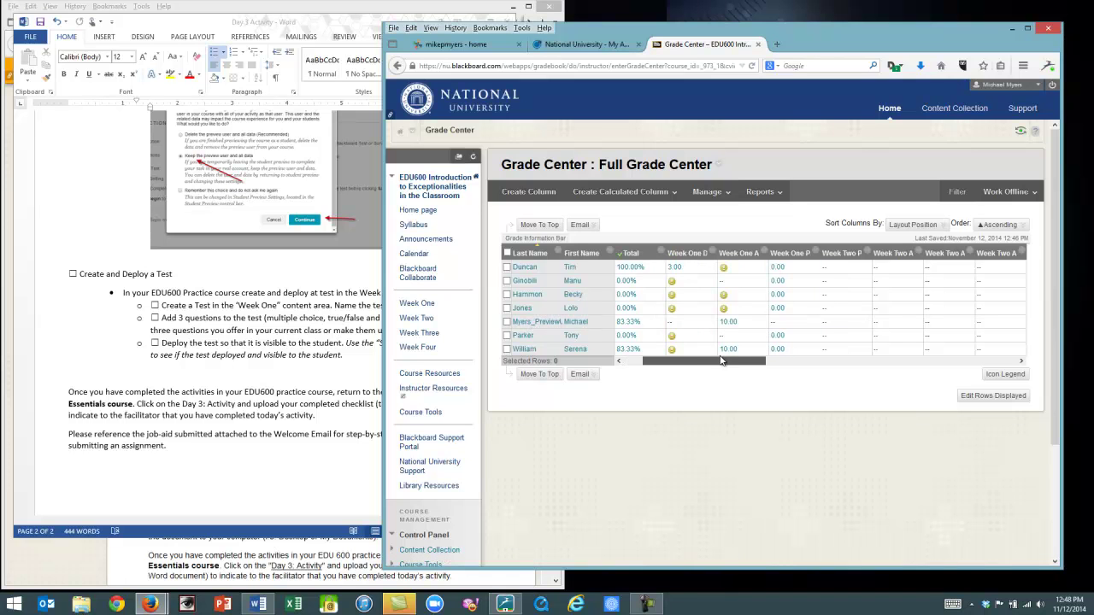
click(1020, 361)
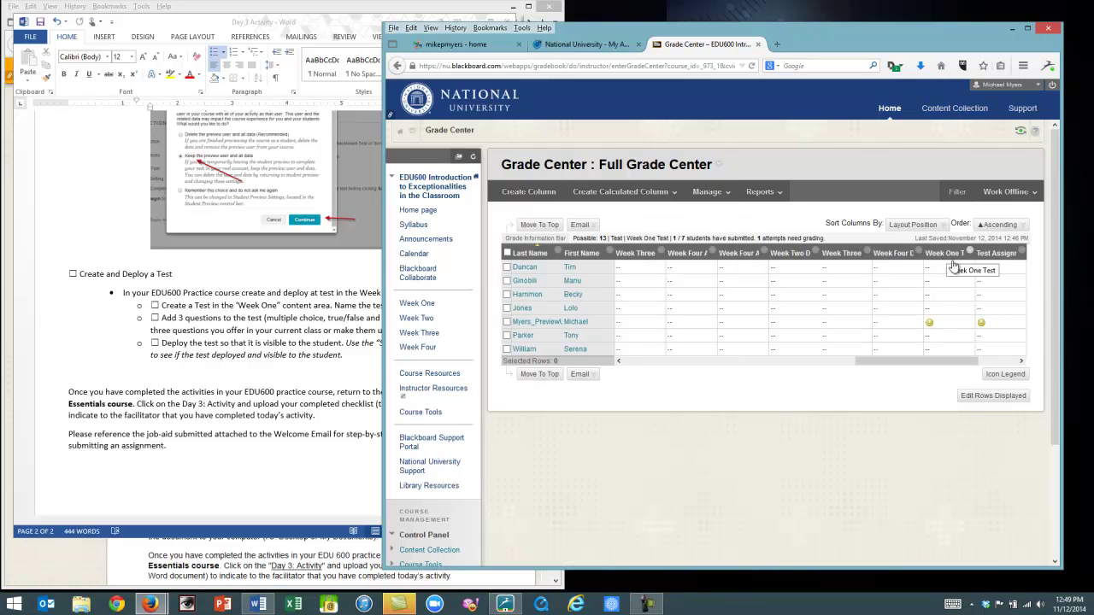
click(969, 323)
click(928, 342)
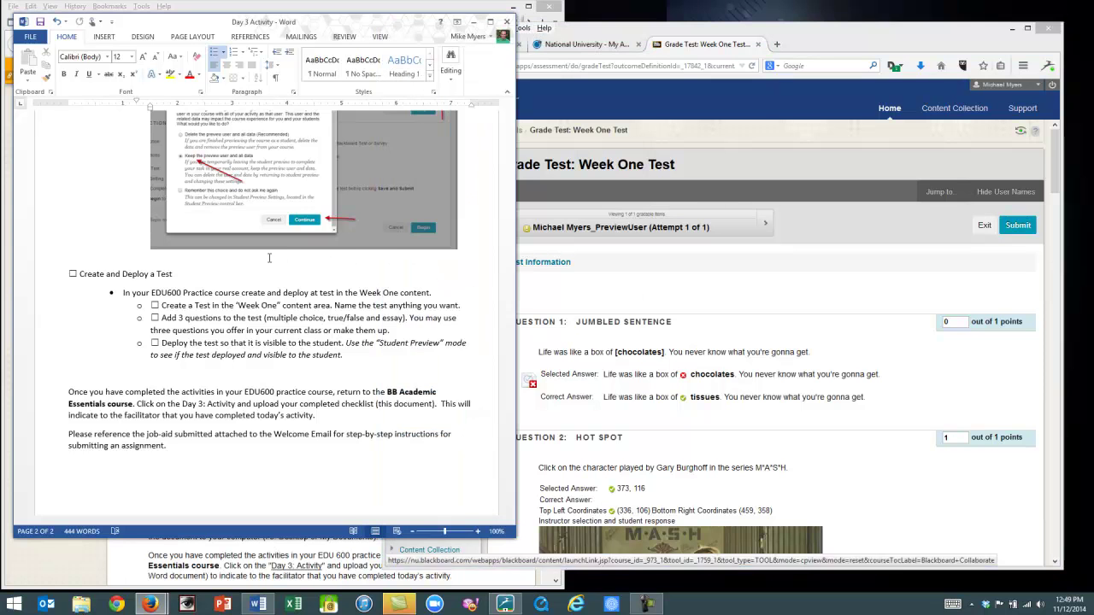
- Review the Create and Deploy a Test instructions in the Word checklist, and open the course's Week One content area in Firefox
scroll(155, 233, up, 4)
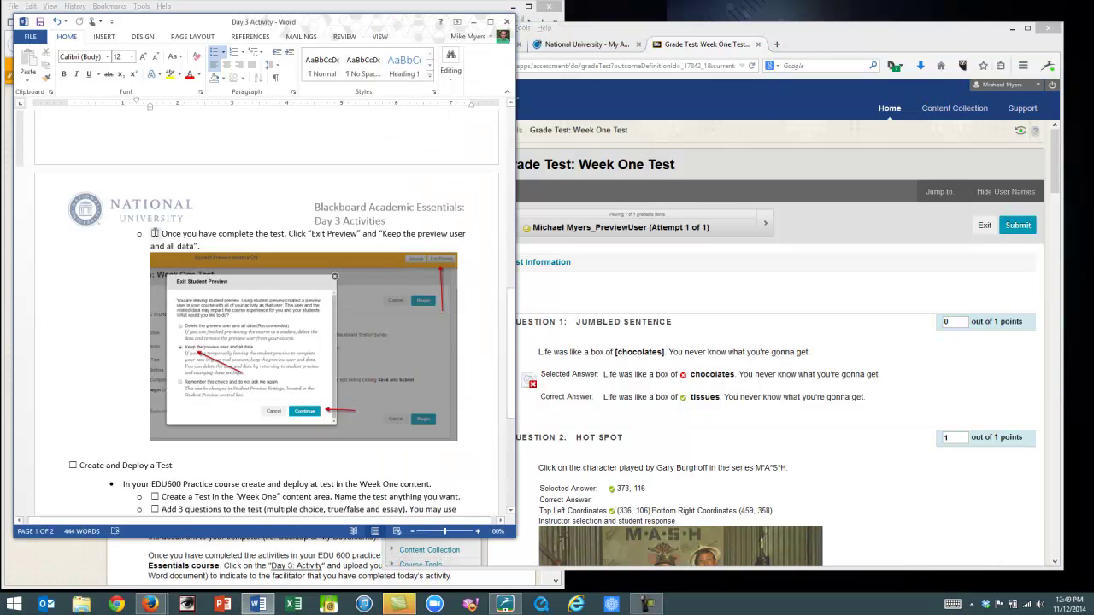
scroll(165, 239, up, 5)
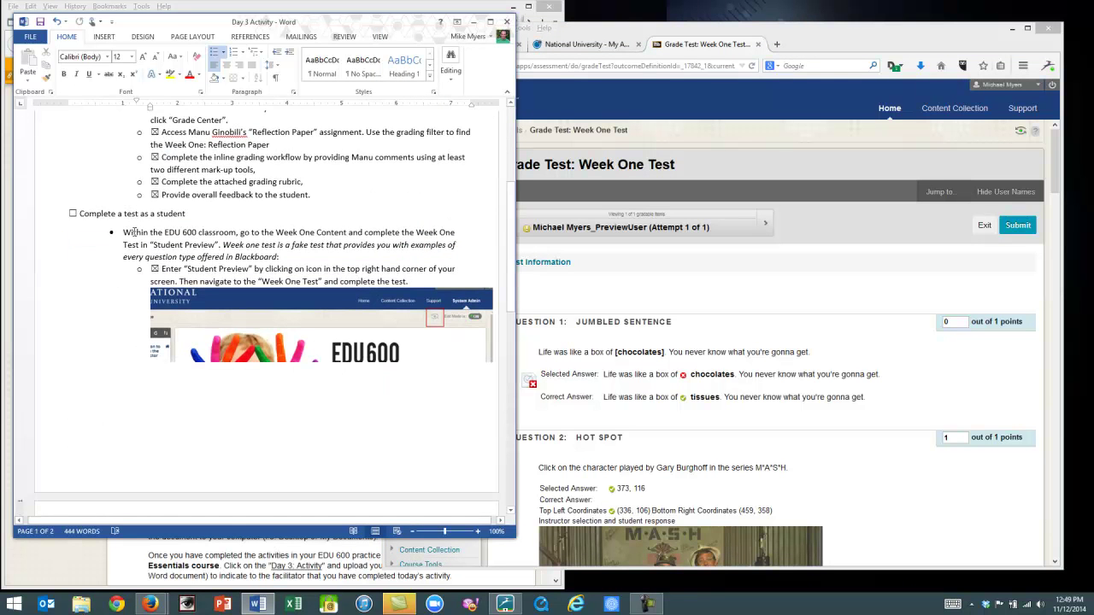
scroll(144, 322, down, 8)
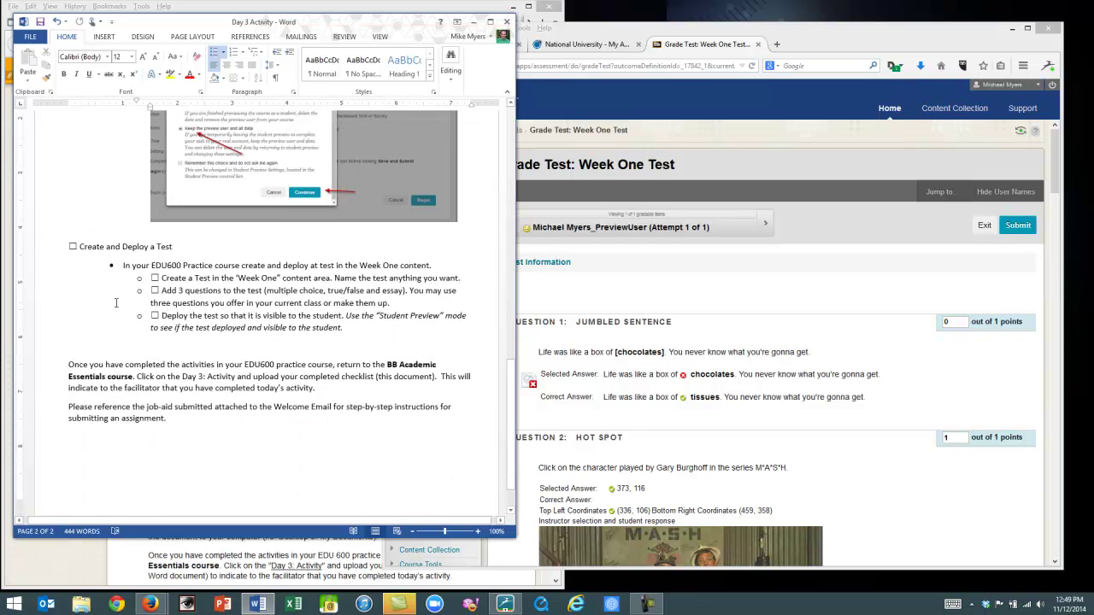
click(809, 302)
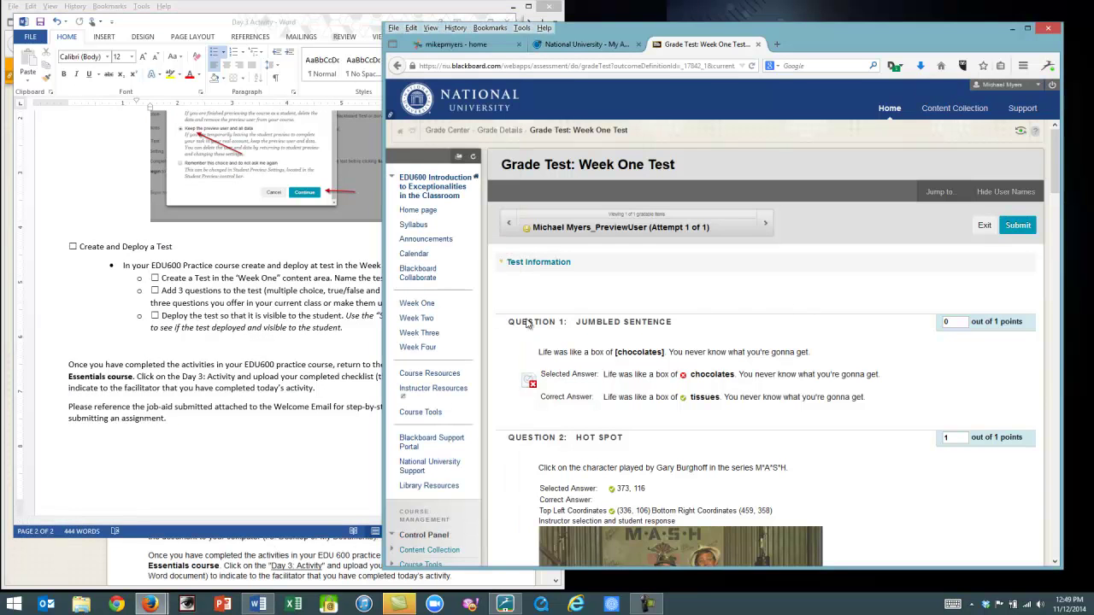
click(417, 303)
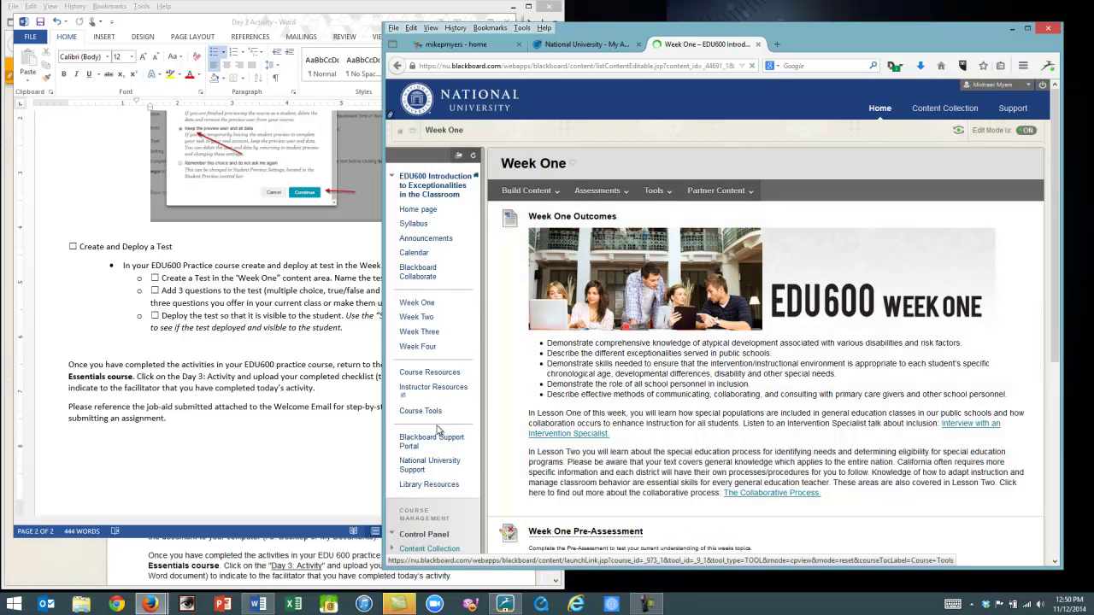
- Expand the Course Tools section of the Control Panel to look over the available course tools
scroll(438, 432, down, 1)
scroll(432, 401, down, 5)
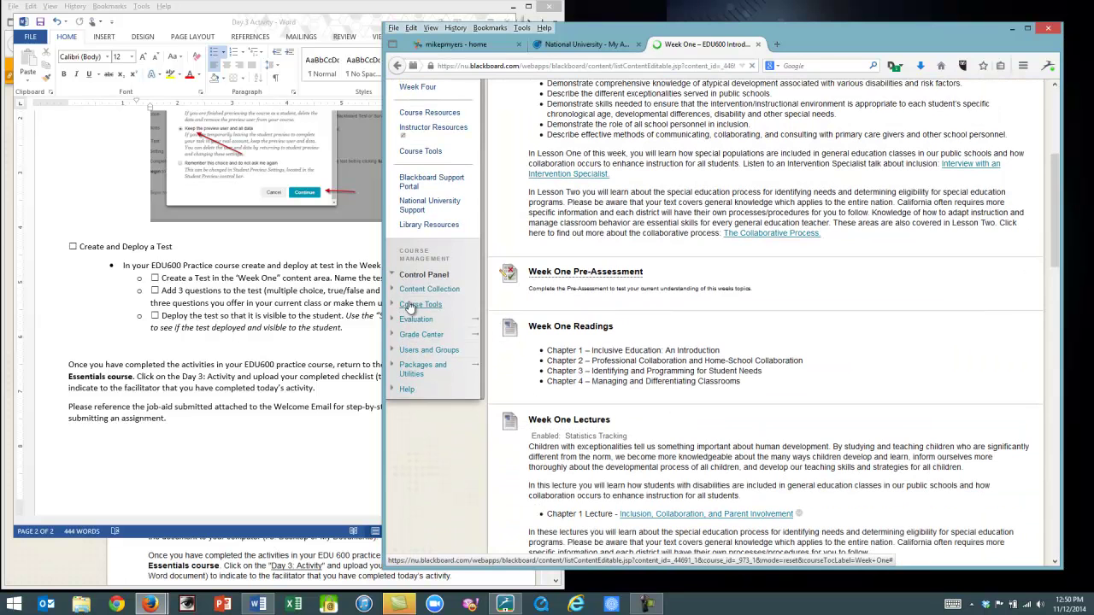
scroll(410, 306, up, 6)
scroll(419, 341, down, 6)
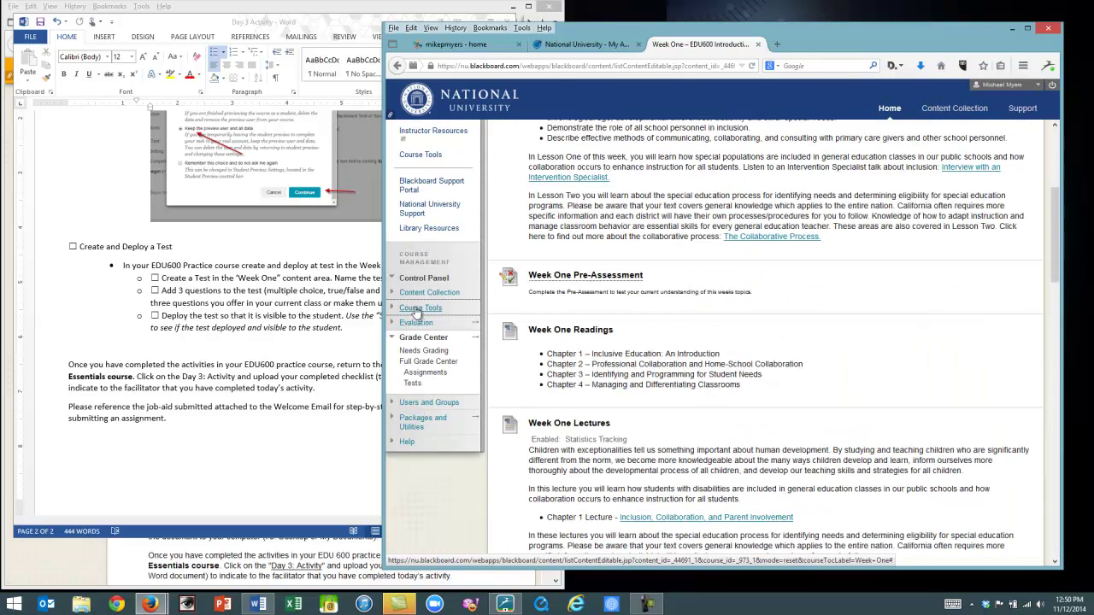
click(418, 306)
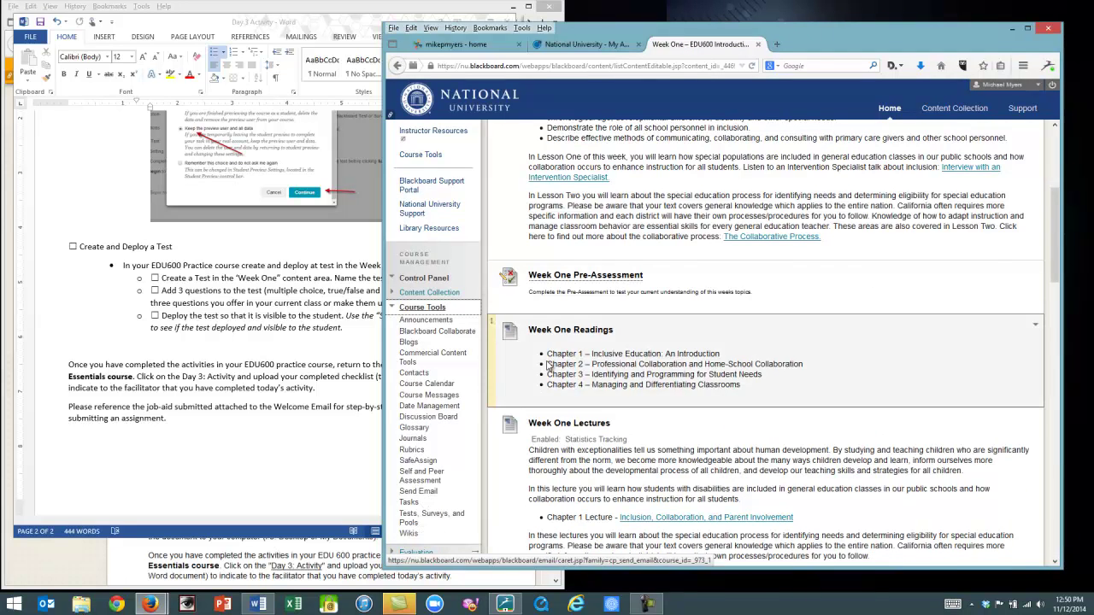
- Start creating a new test from the Week One content area's assessments
scroll(549, 366, up, 3)
scroll(549, 366, up, 4)
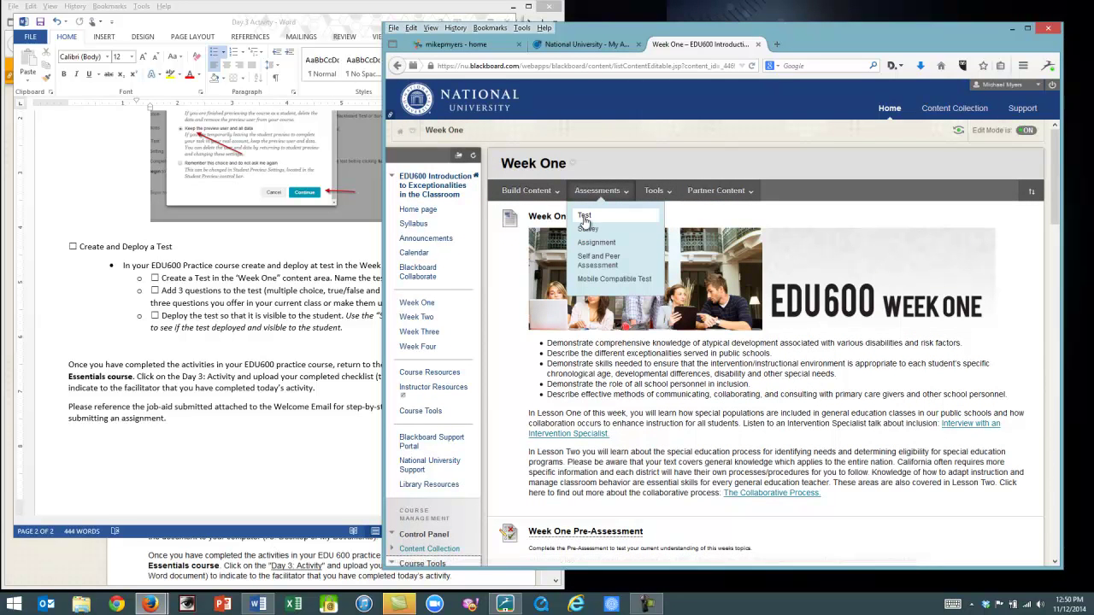
click(584, 217)
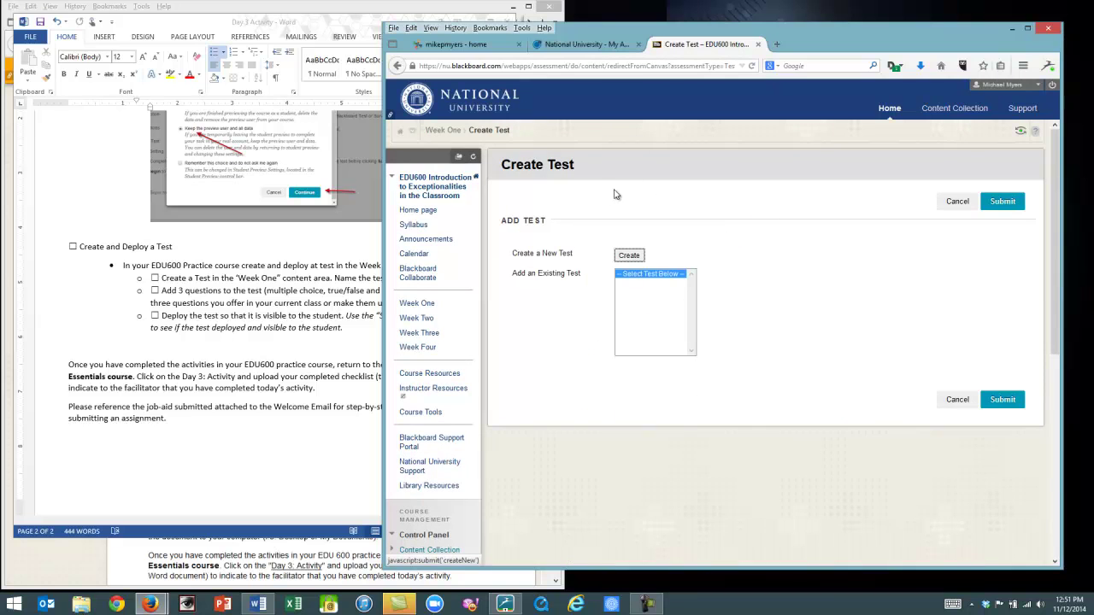
click(630, 258)
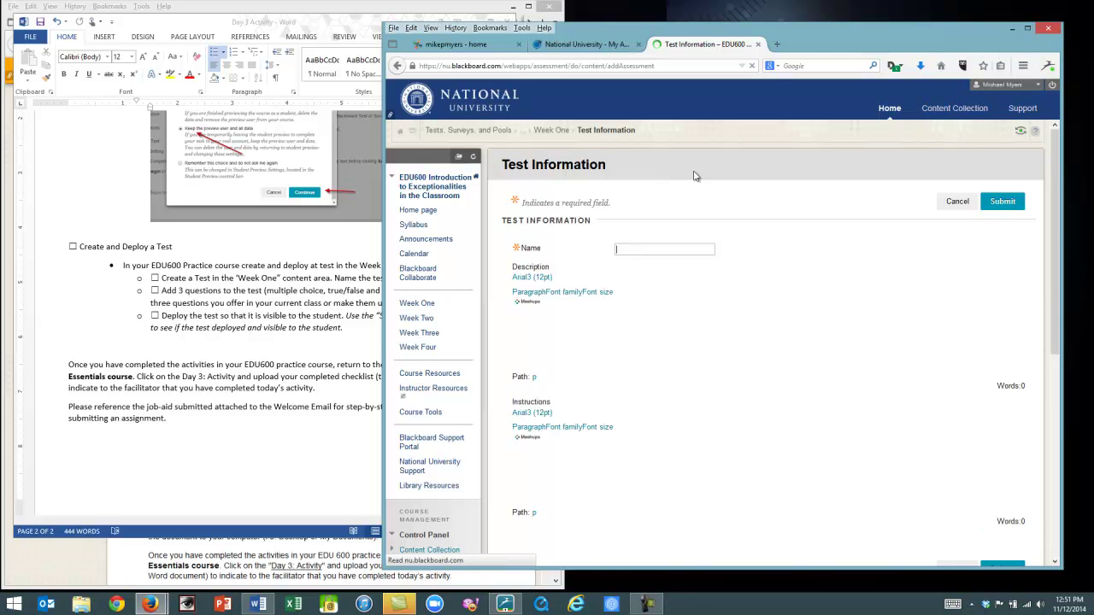
- Show the Test Information page help, read its extended help beside the form, and close the help window
click(1035, 134)
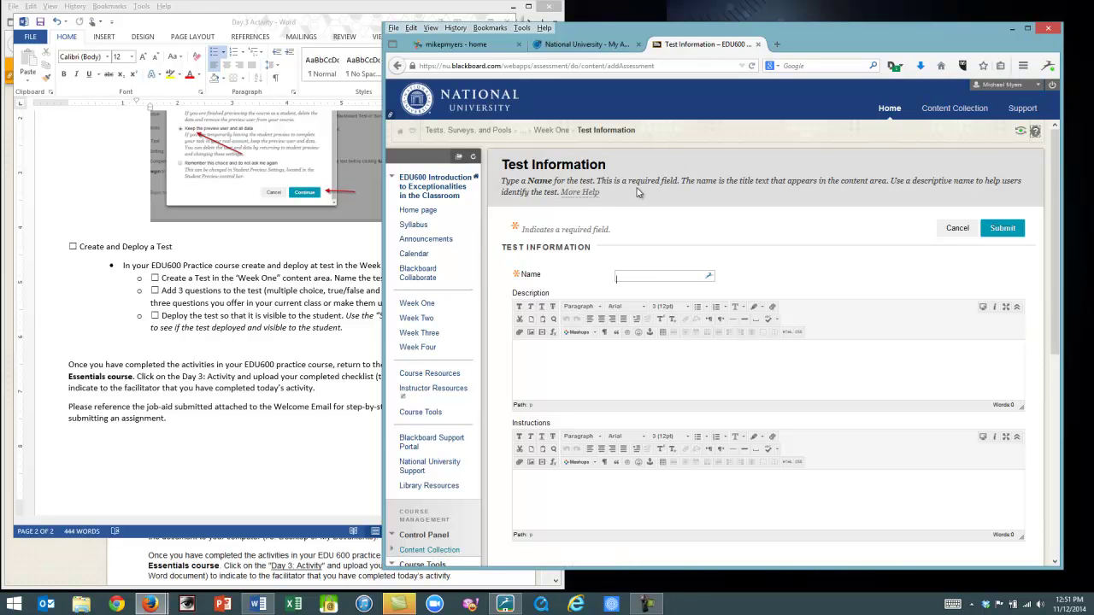
click(585, 193)
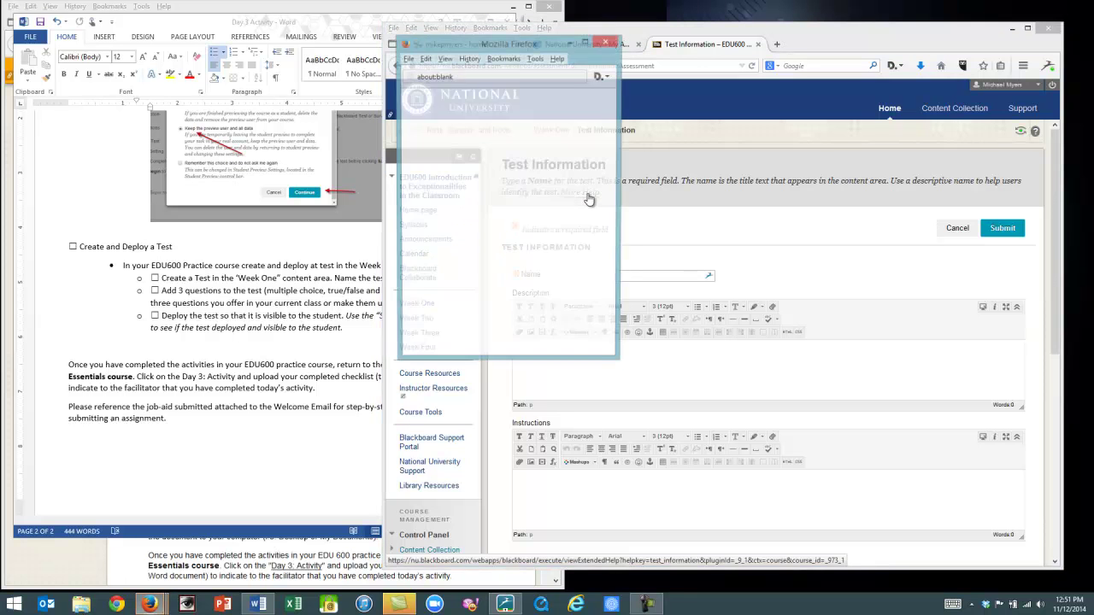
drag(519, 47, 257, 73)
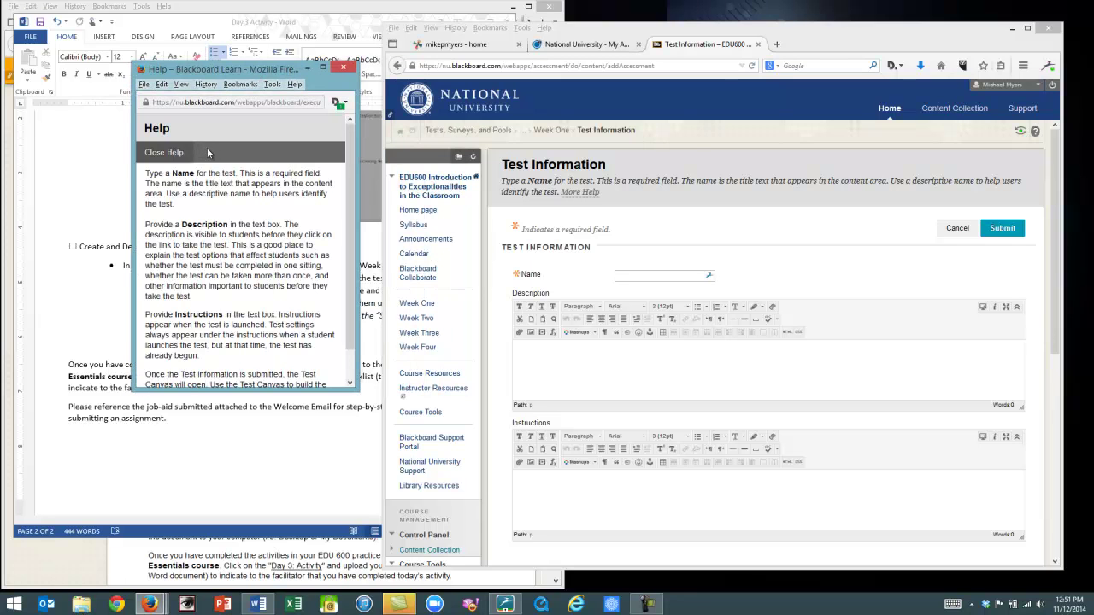
click(343, 67)
- Create the test as "Practice Test" with the description "Test for Week 1" and the instructions "Choose the best answer."
click(646, 280)
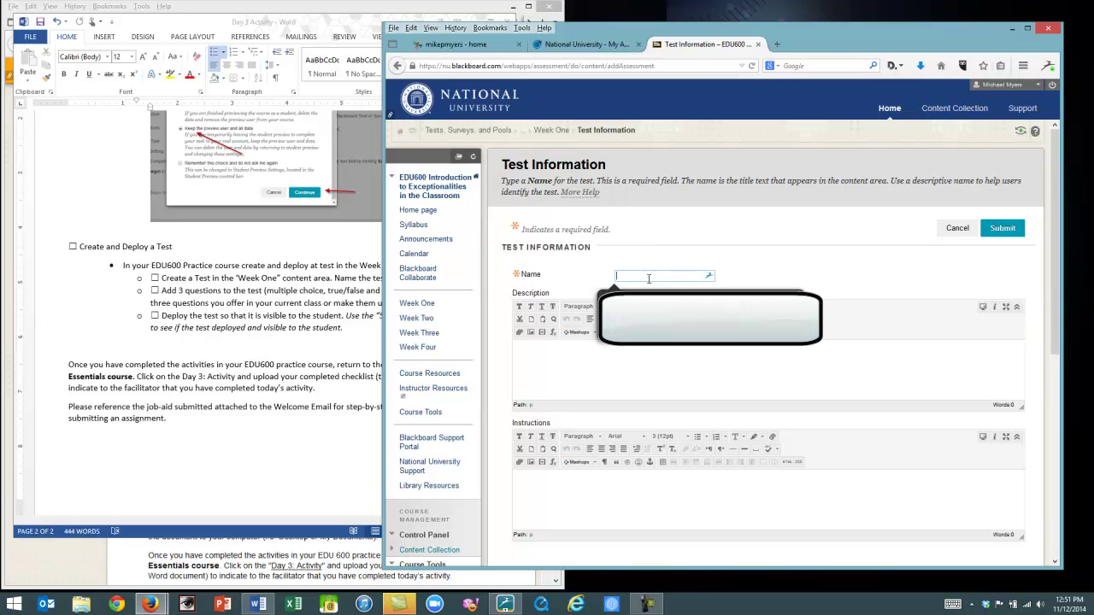
text(Practice Test)
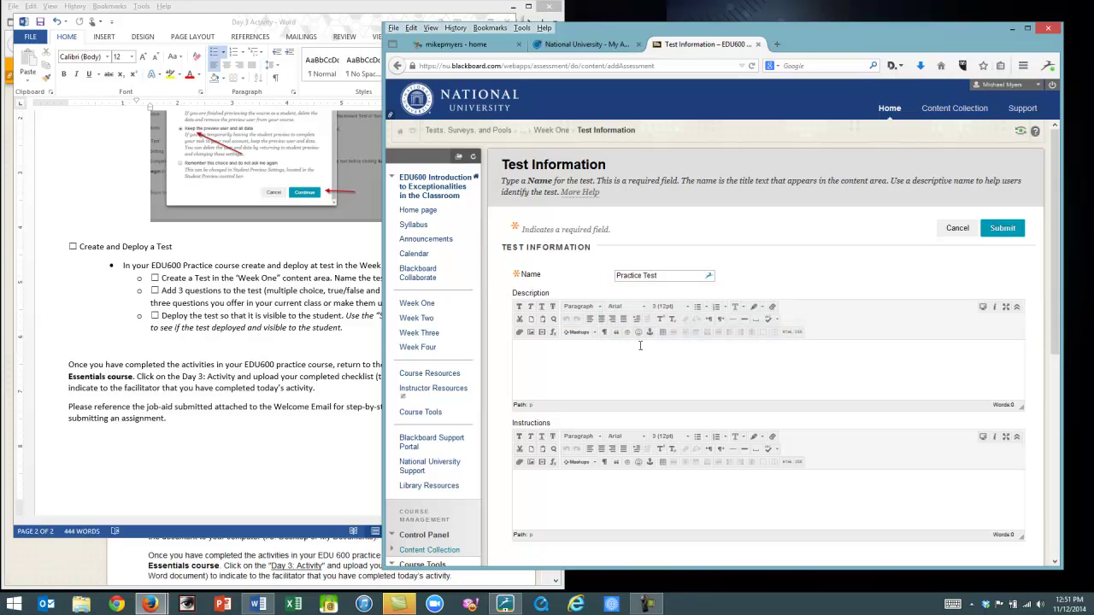
text(t for Week 1)
click(575, 476)
text(Choose the)
text(best answer)
scroll(769, 427, down, 2)
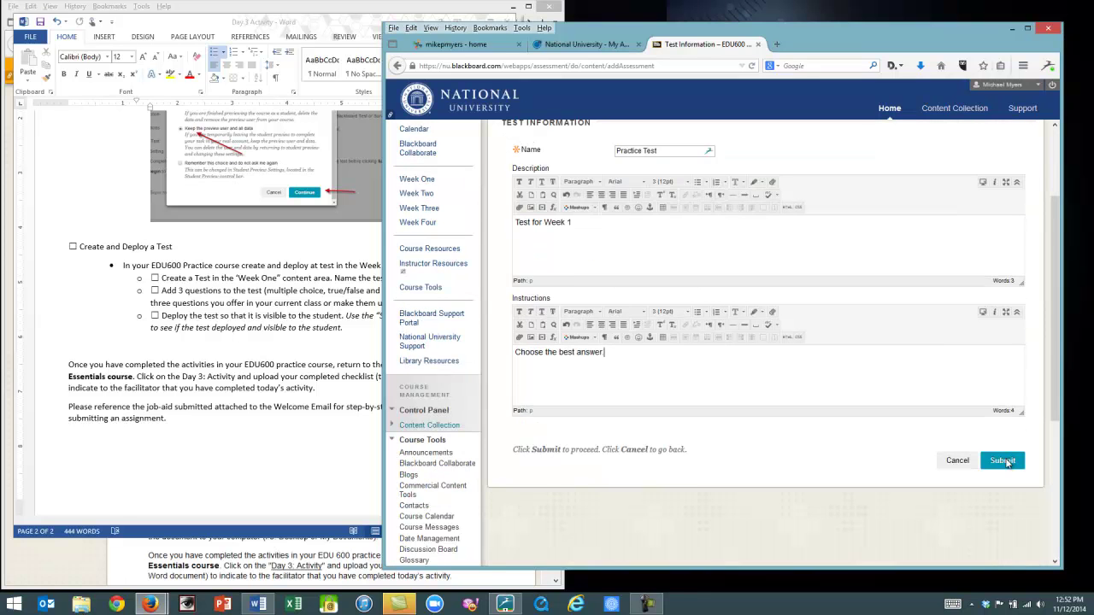
click(1002, 461)
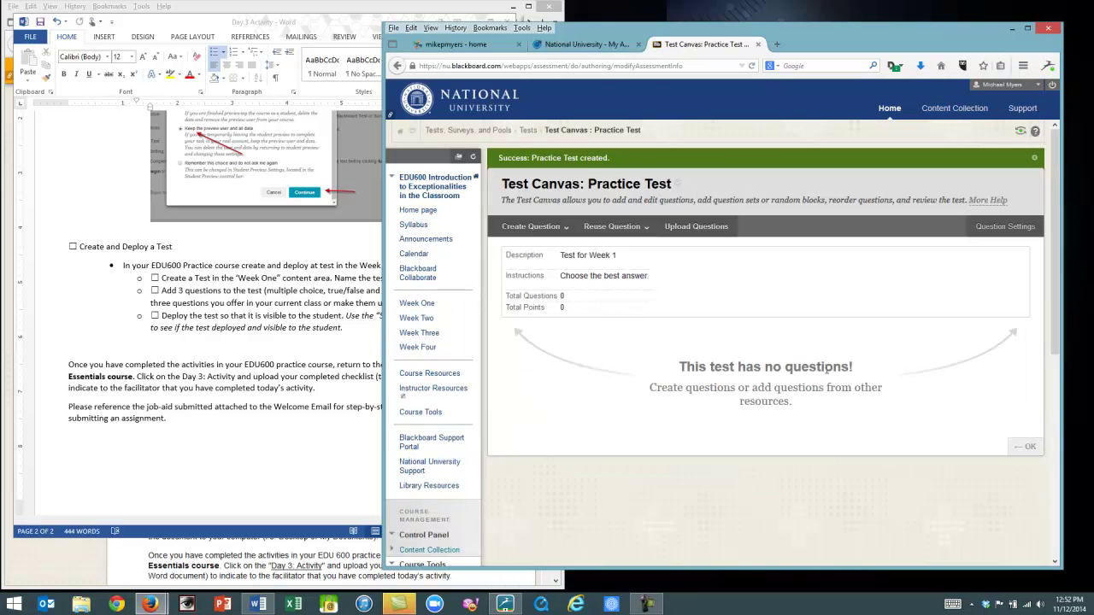
- Add an Essay question to the Practice Test reading "Please write about this week's topic." with the sample answer "TBD"
click(530, 228)
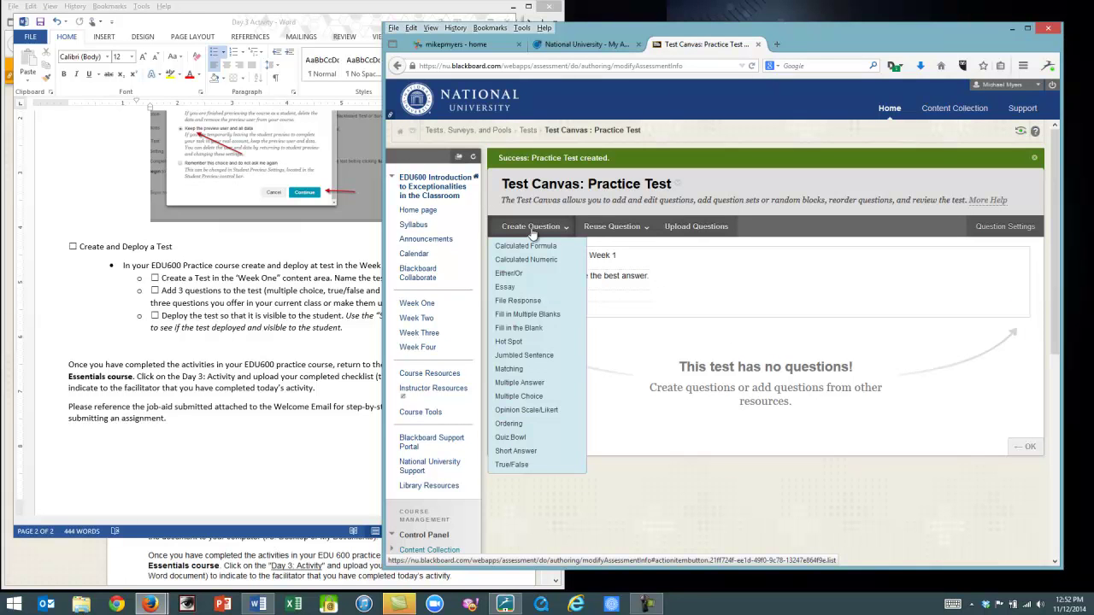
click(602, 228)
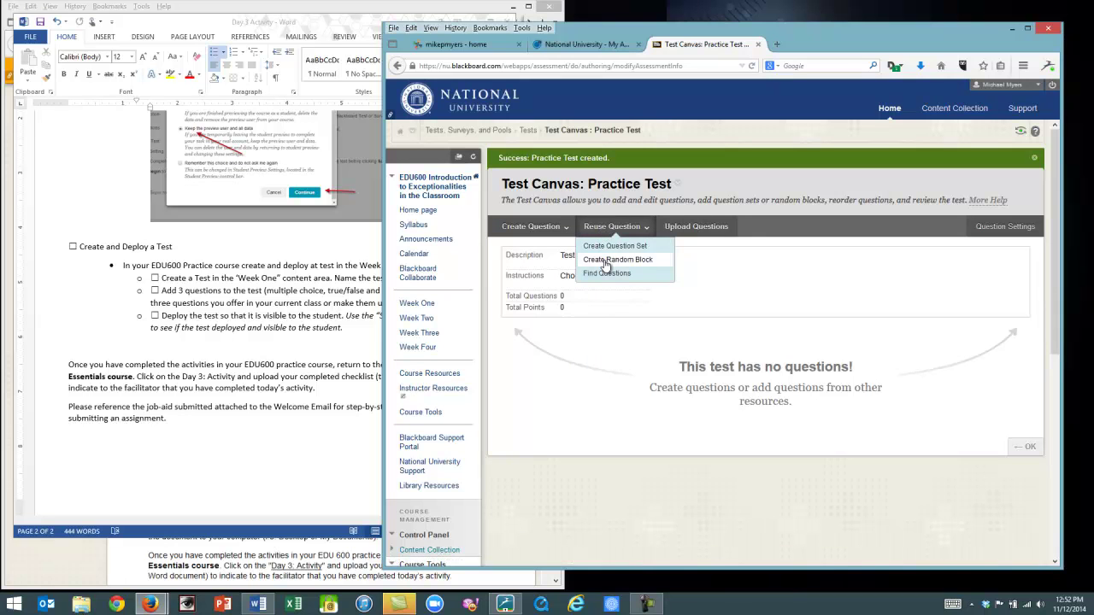
click(540, 228)
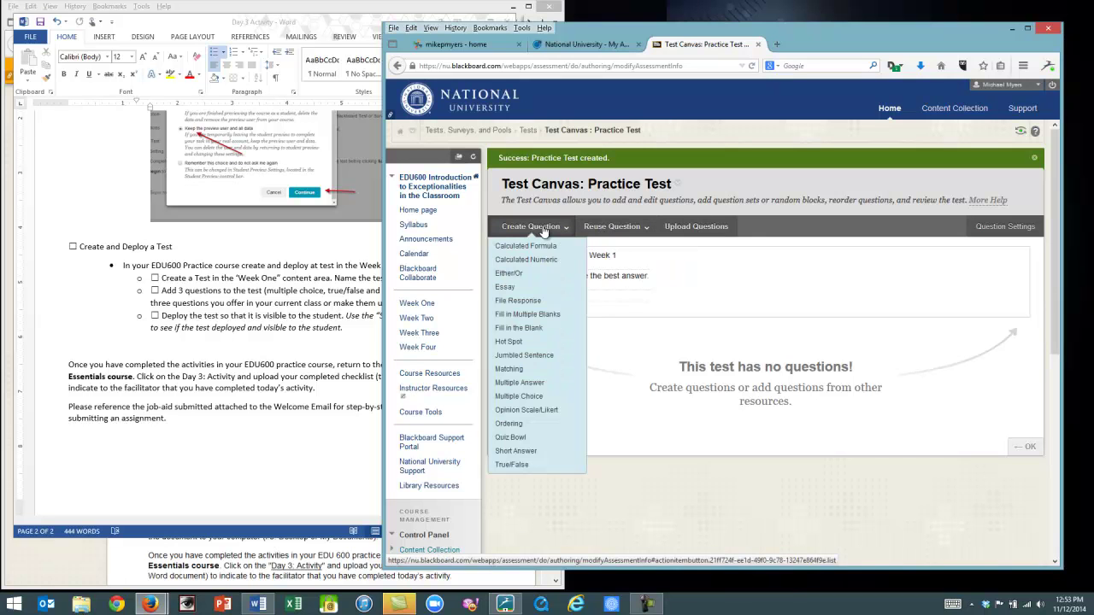
click(506, 288)
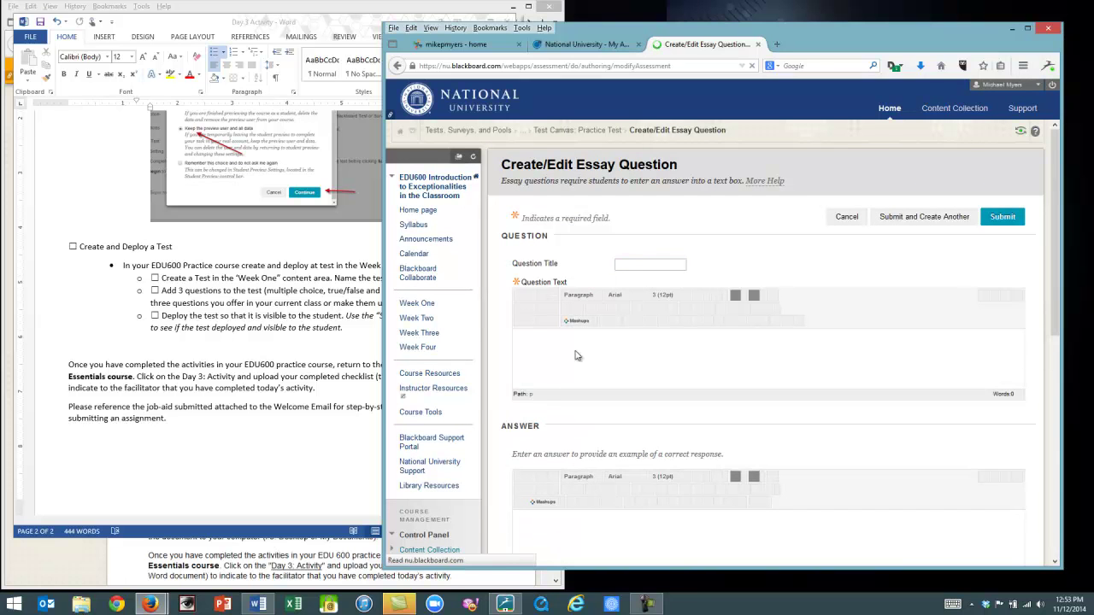
click(572, 341)
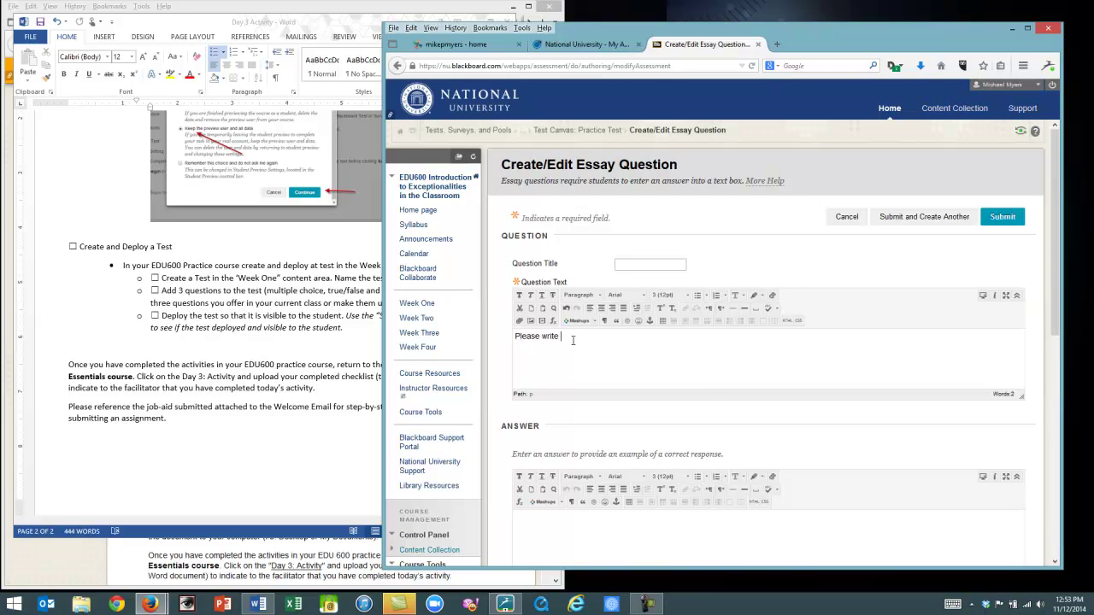
text(Please write about this wekkek's topic.)
scroll(646, 487, down, 1)
click(646, 487)
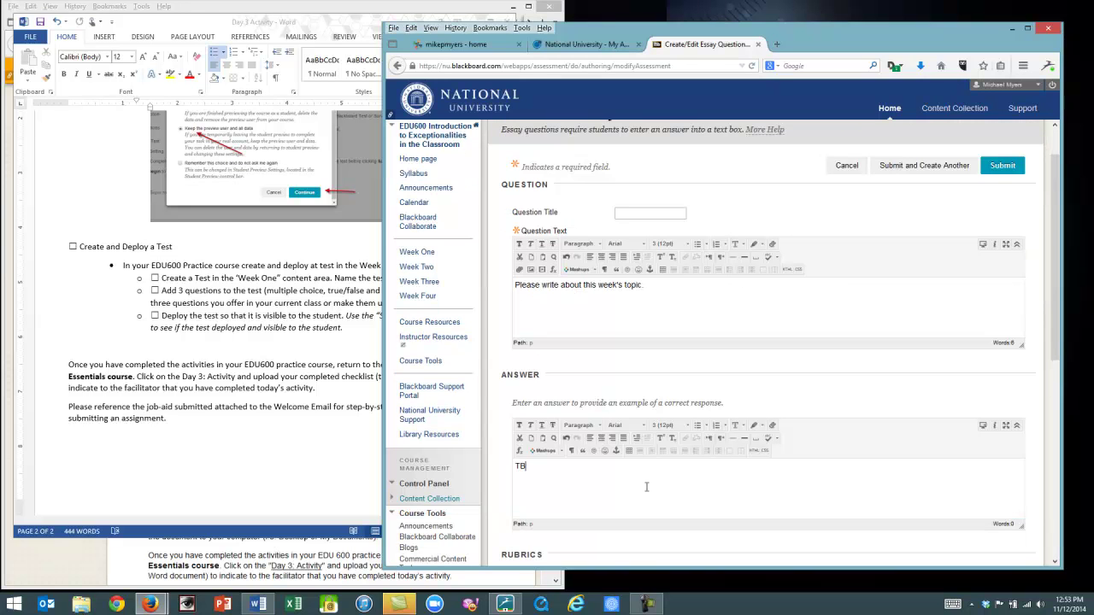
scroll(646, 487, down, 2)
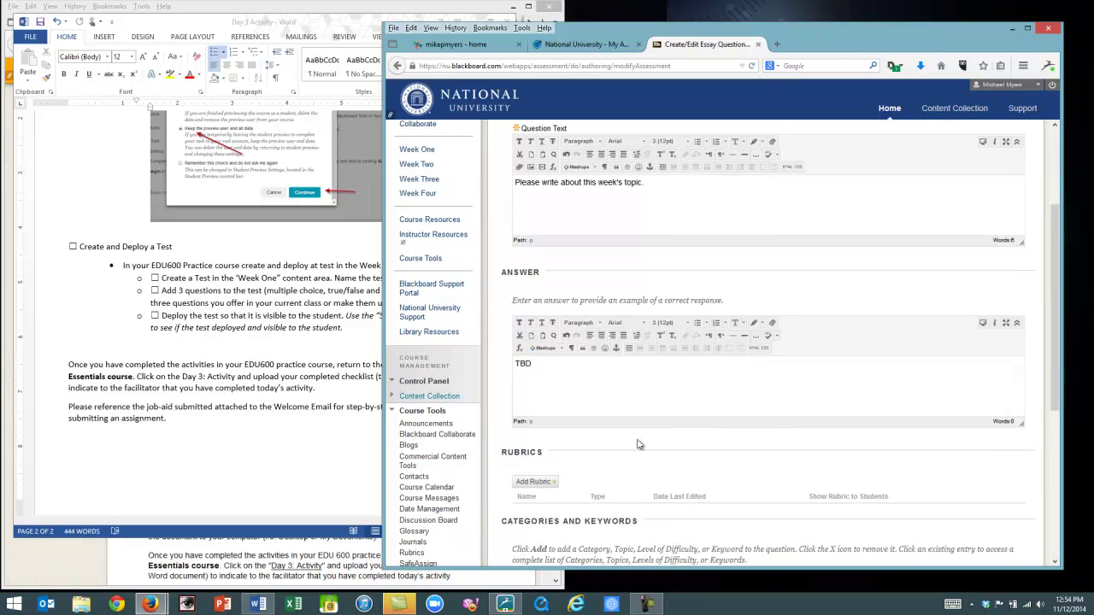
- Submit the essay question without a rubric, categories, keywords or instructor notes, and set its points to 2
click(552, 483)
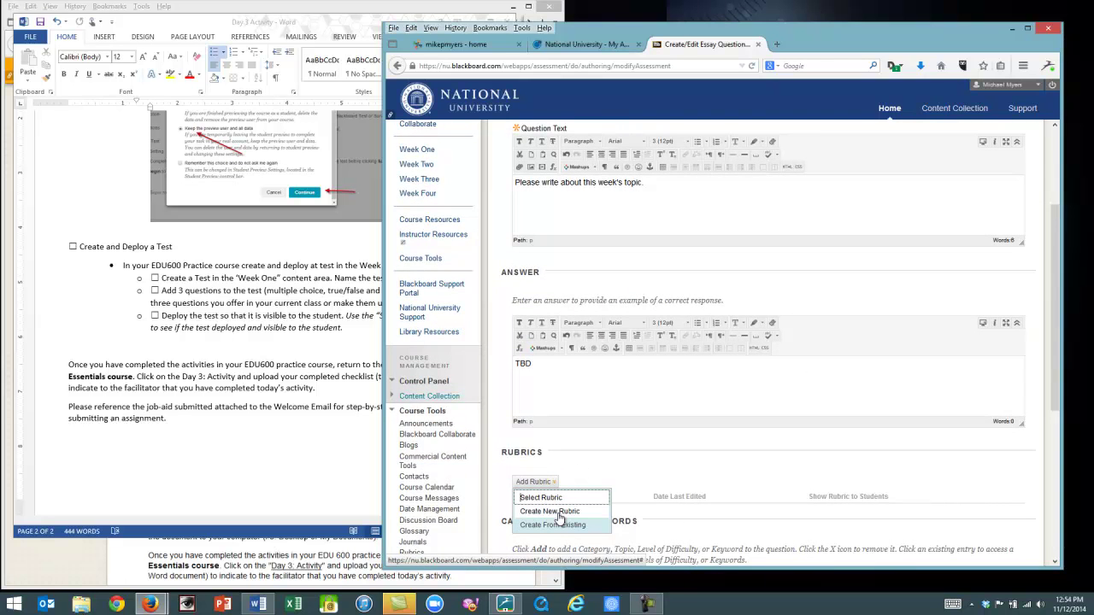
click(558, 512)
scroll(708, 394, down, 3)
scroll(708, 394, down, 2)
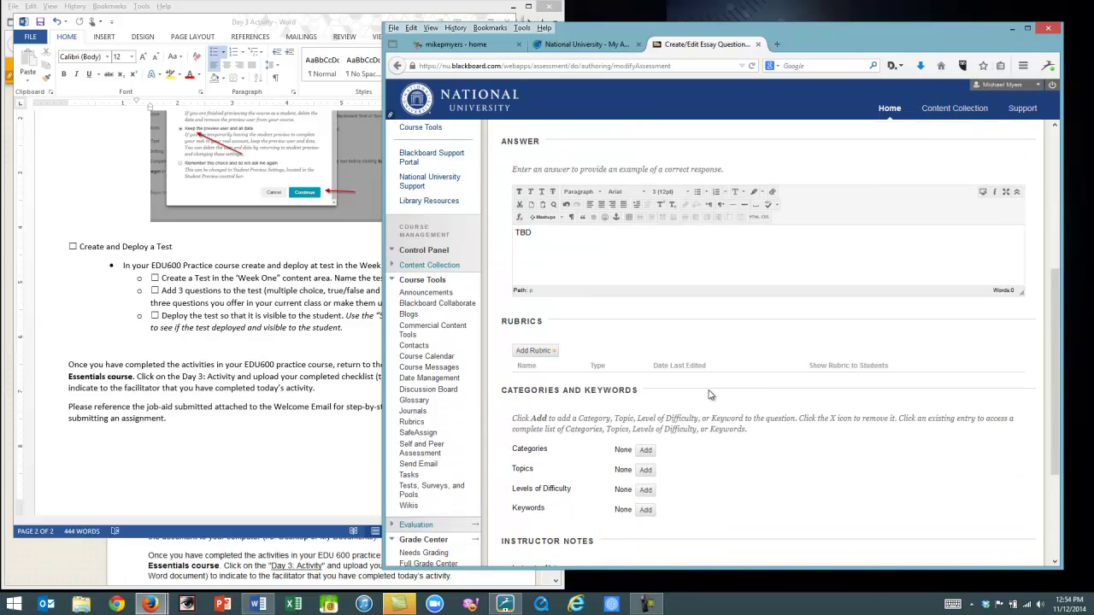
scroll(709, 394, down, 2)
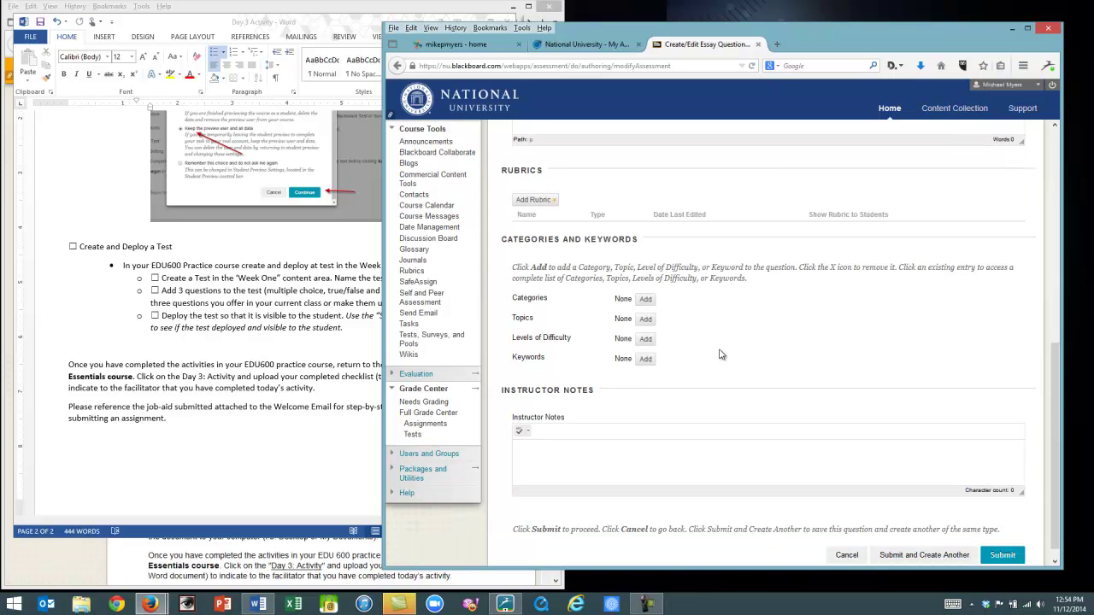
click(667, 449)
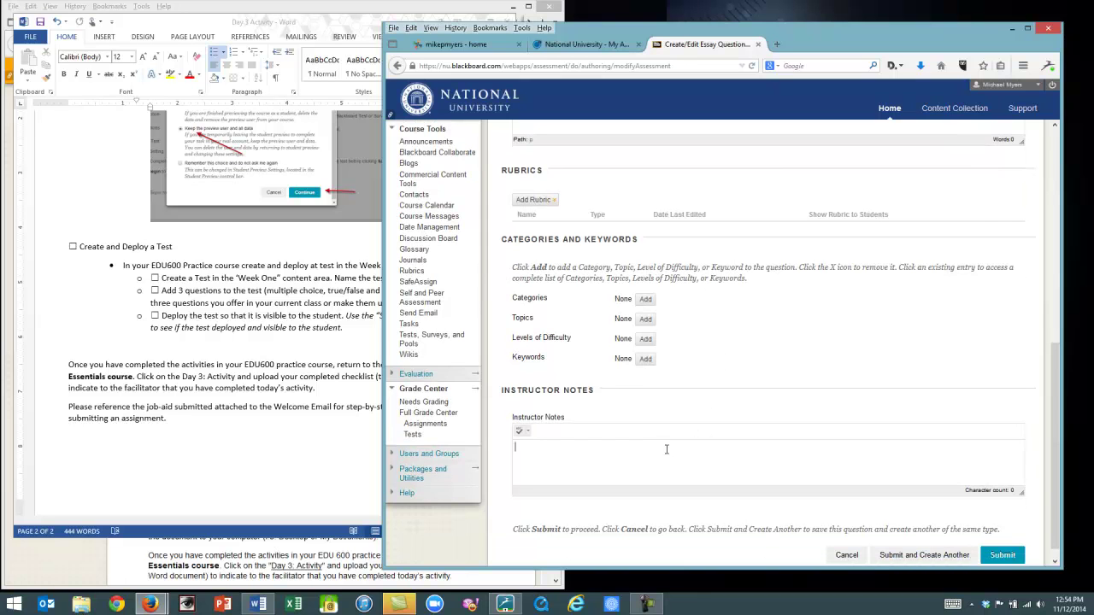
click(1005, 555)
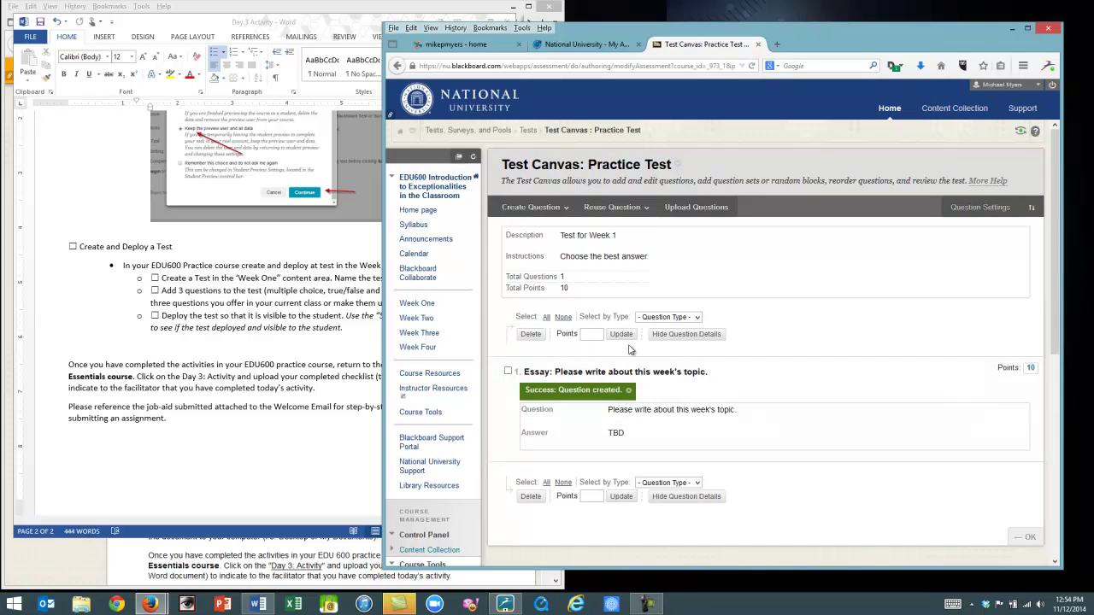
click(509, 372)
click(621, 334)
- In the Word checklist, tick off creating a test in the Week One content area and adding 3 questions to it
click(154, 277)
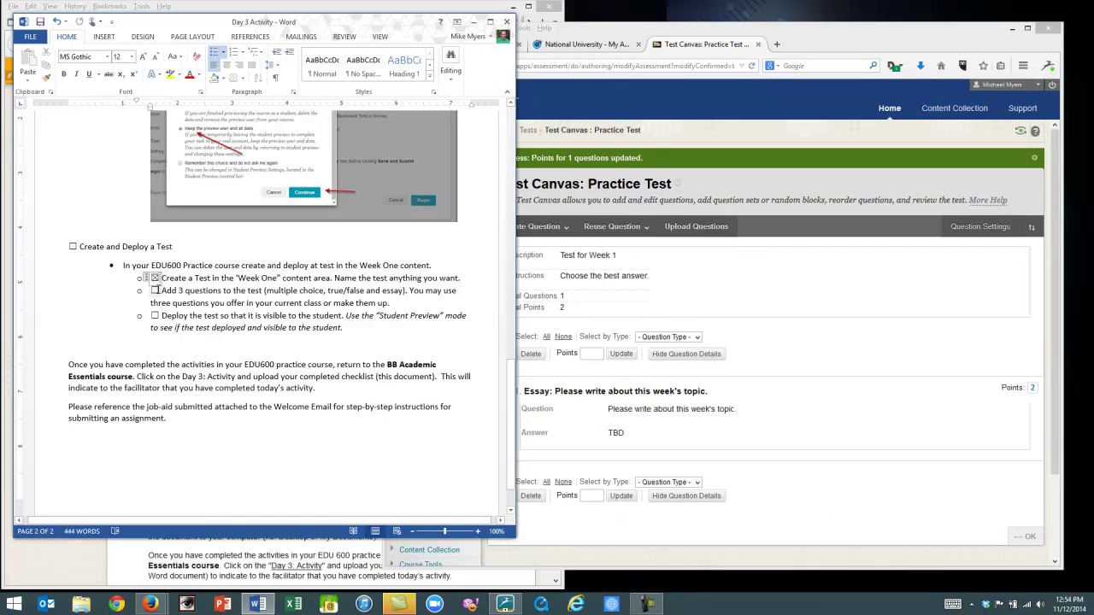
click(154, 290)
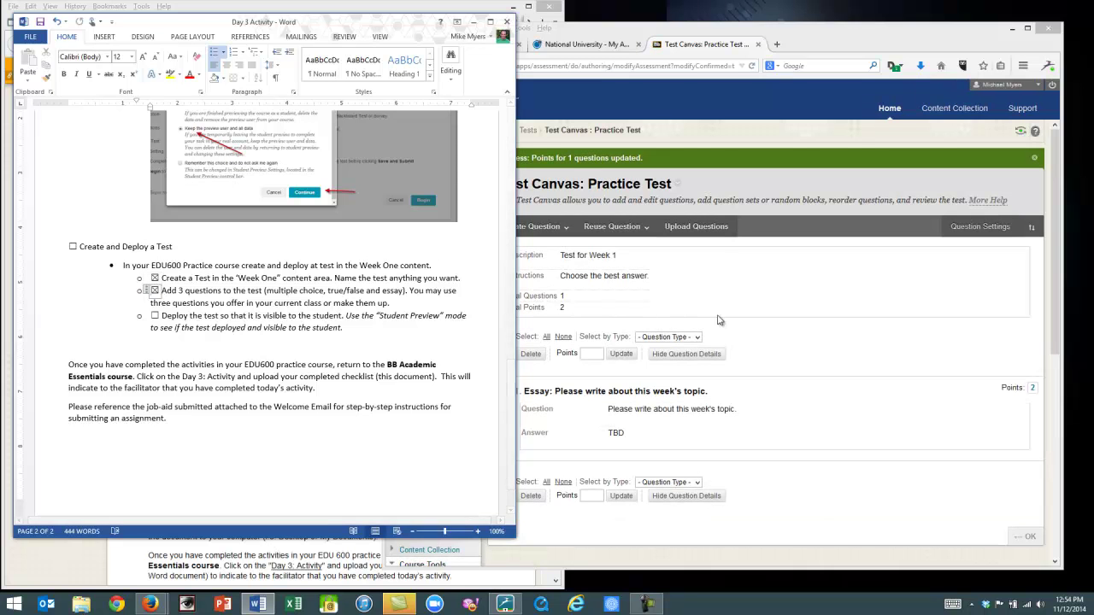
- Back in the browser, add a True/False question to the Practice Test reading "True - False" with True as the correct answer
click(519, 327)
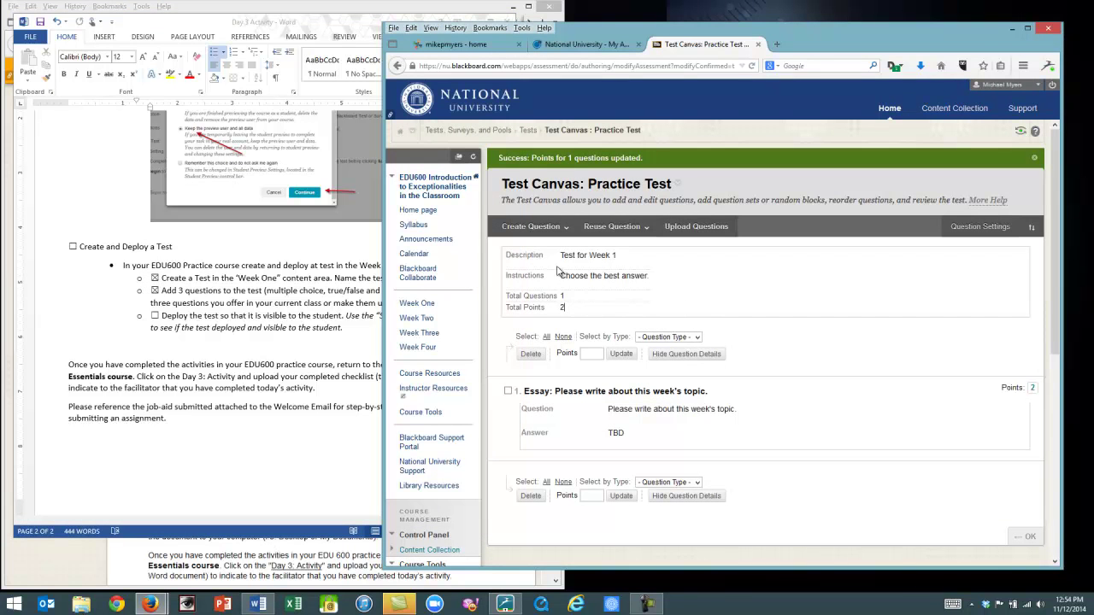
click(551, 232)
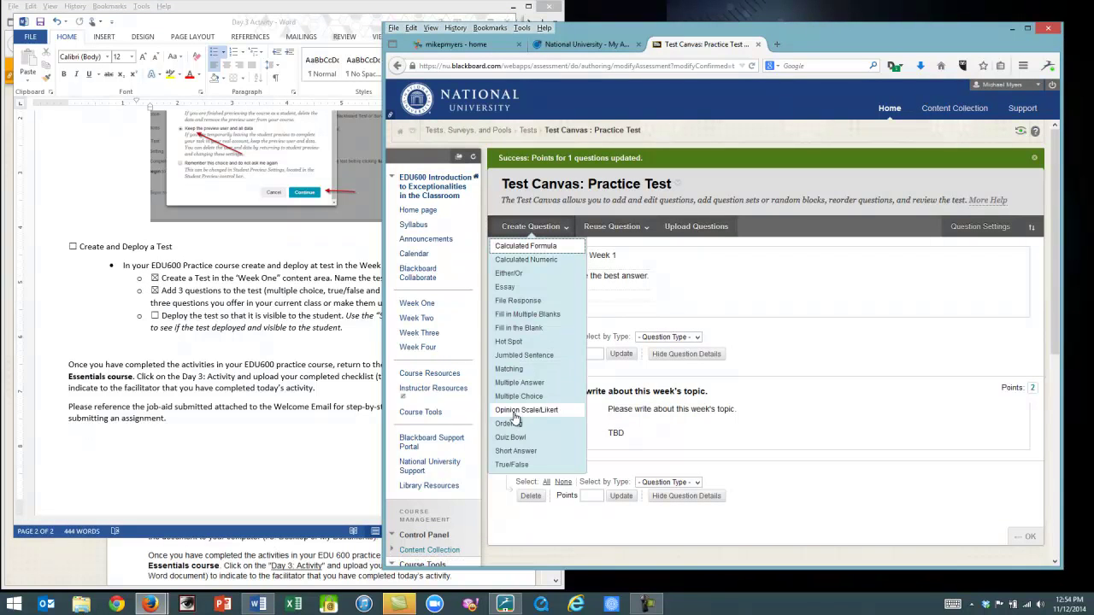
click(513, 464)
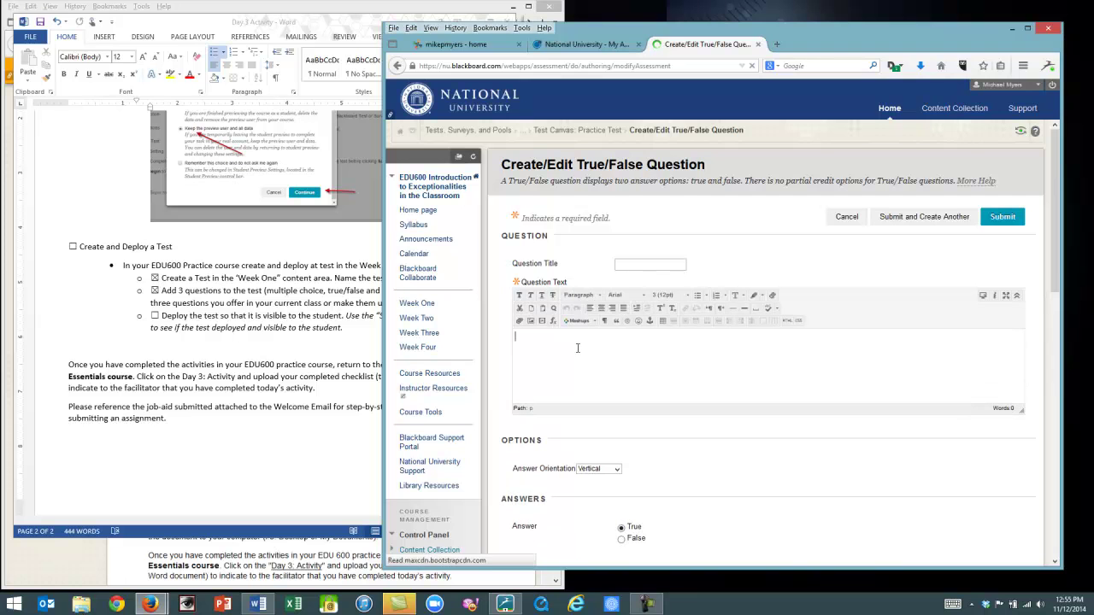
text(rue - False)
scroll(631, 481, down, 5)
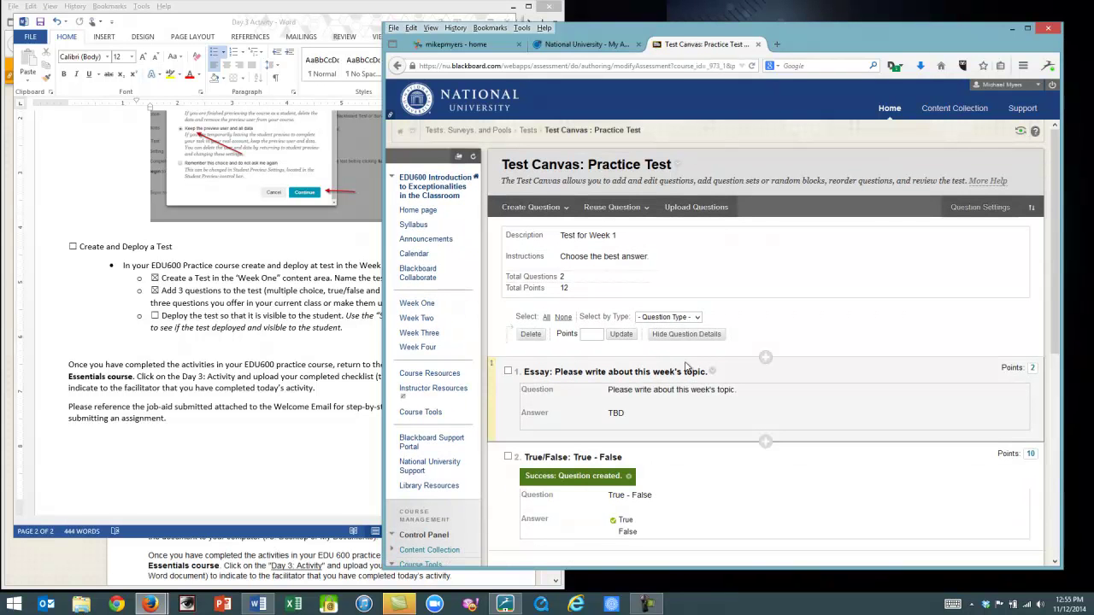
- Add a Fill in the Blank question after the True/False question reading "Week 1 focused on __________" with the exact-match answer "Refection"
scroll(766, 408, down, 1)
scroll(765, 408, down, 2)
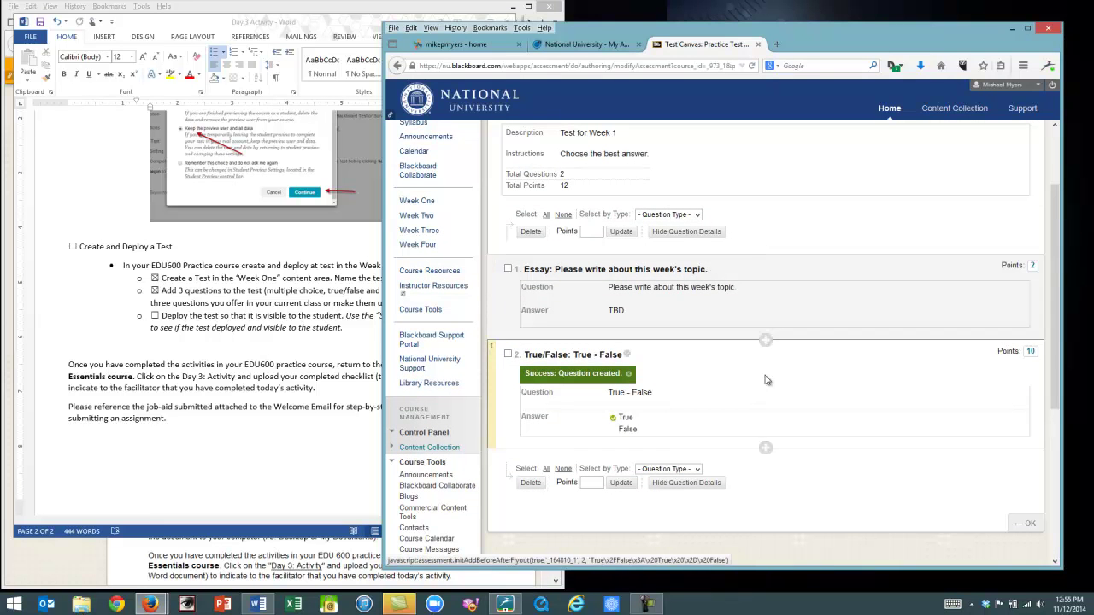
click(765, 447)
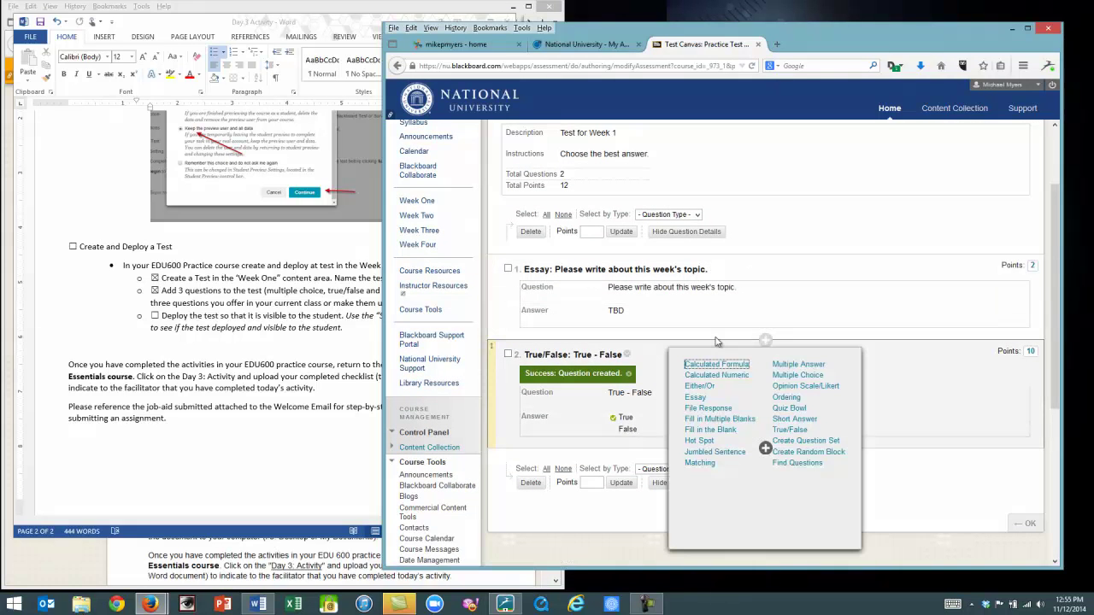
click(714, 430)
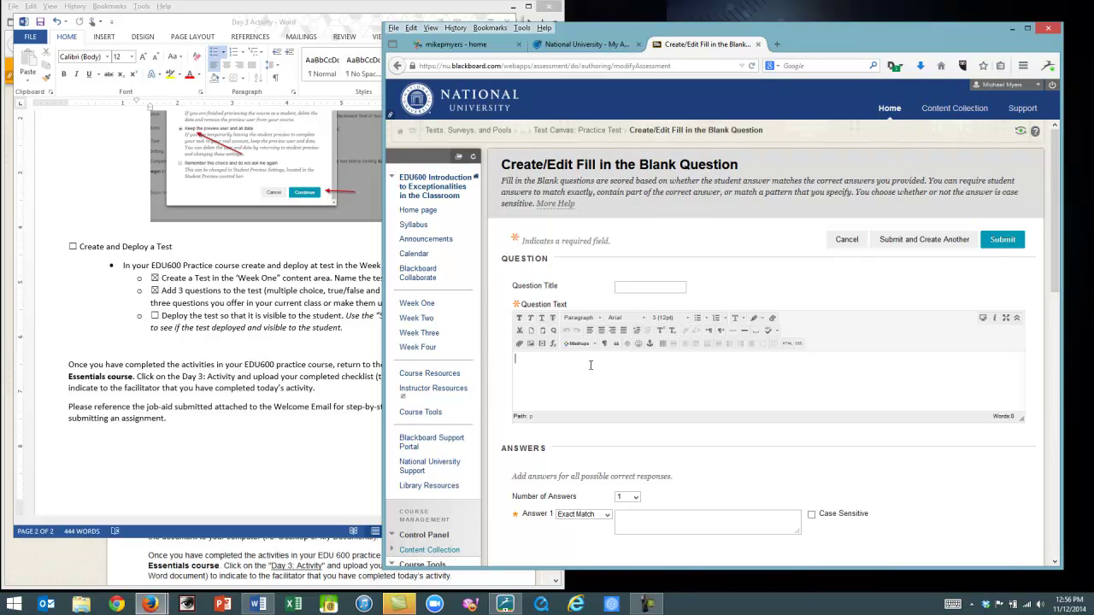
text(eek 1 focused on)
scroll(590, 365, down, 1)
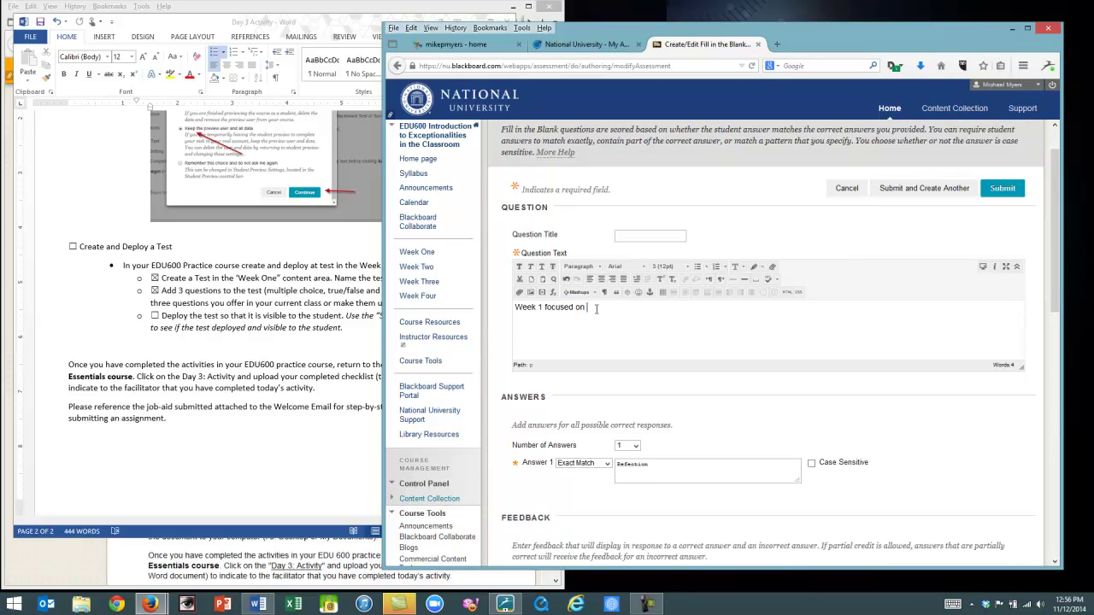
click(1003, 188)
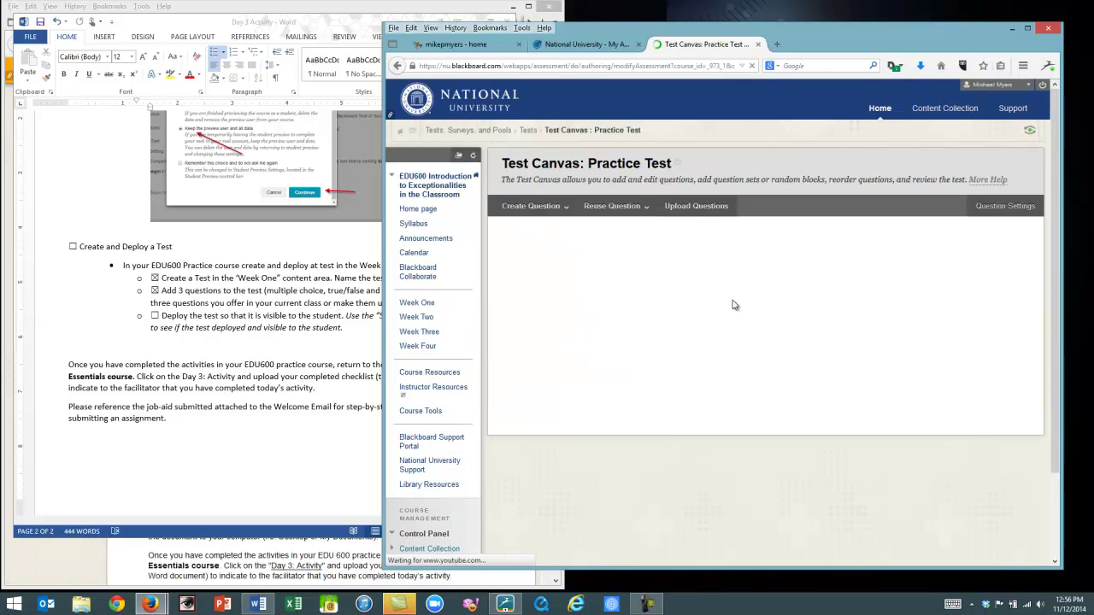
- Set the points of both the True/False and the Fill in the Blank questions to 2
click(508, 405)
click(508, 495)
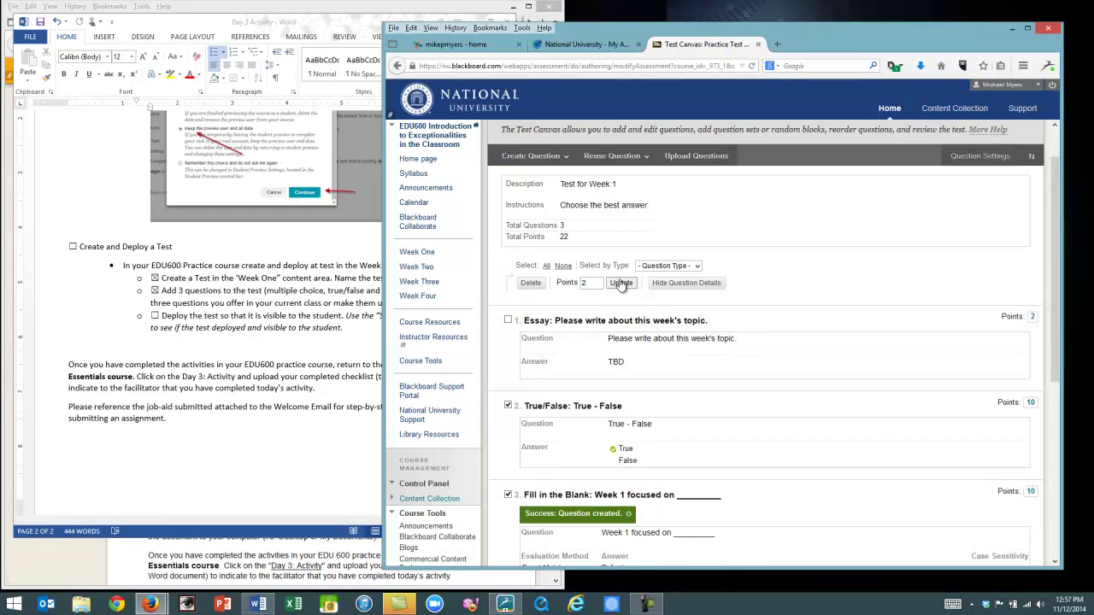
click(622, 283)
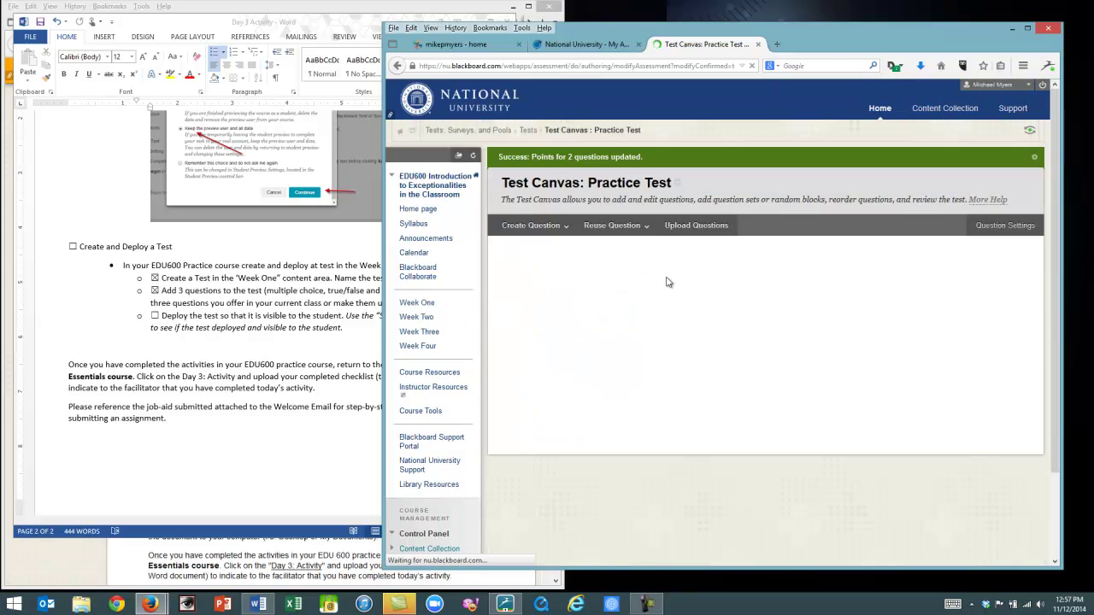
- Finish editing the questions and add the existing Practice Test to the Week One content area
scroll(735, 308, down, 5)
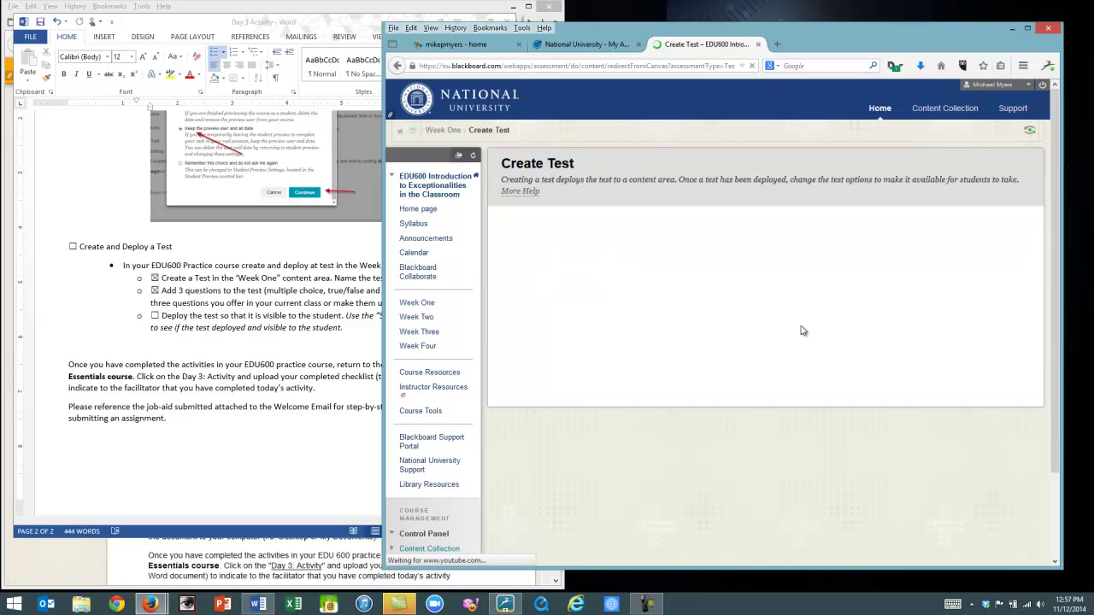
click(418, 305)
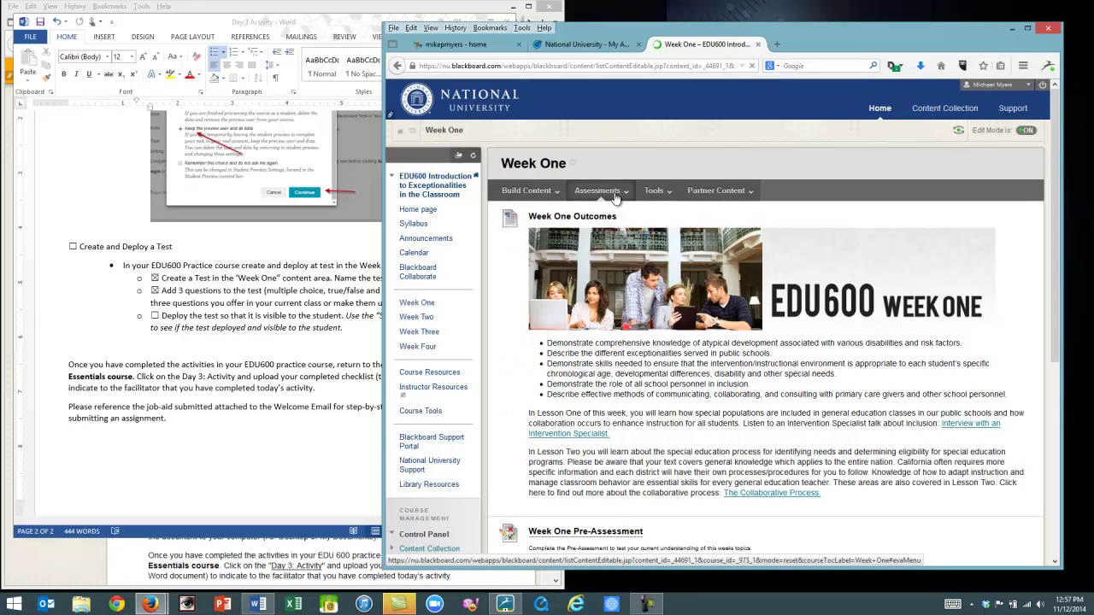
click(624, 196)
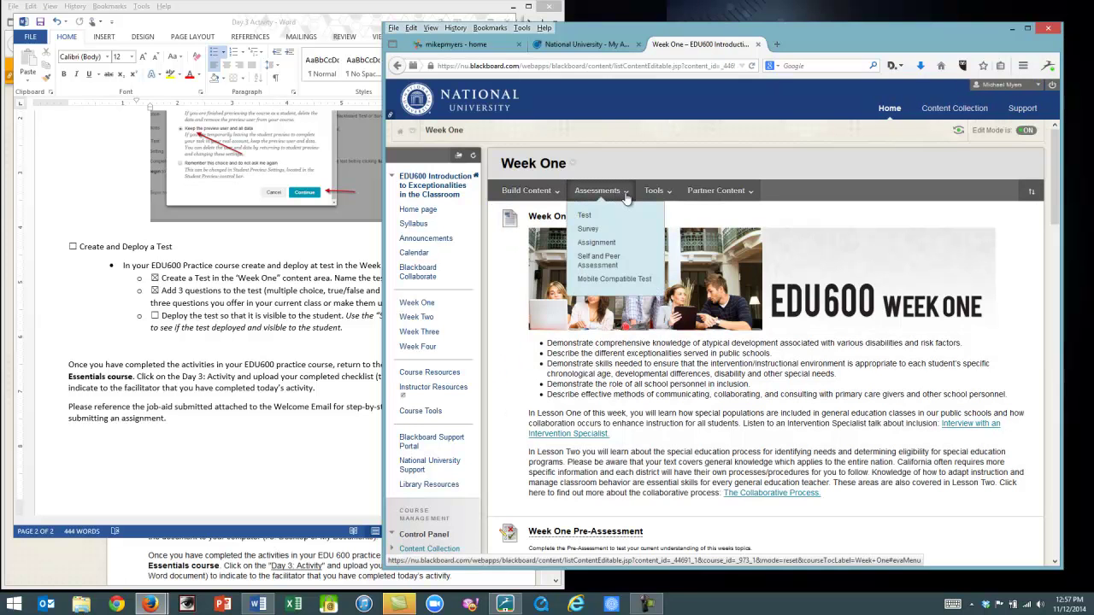
click(585, 216)
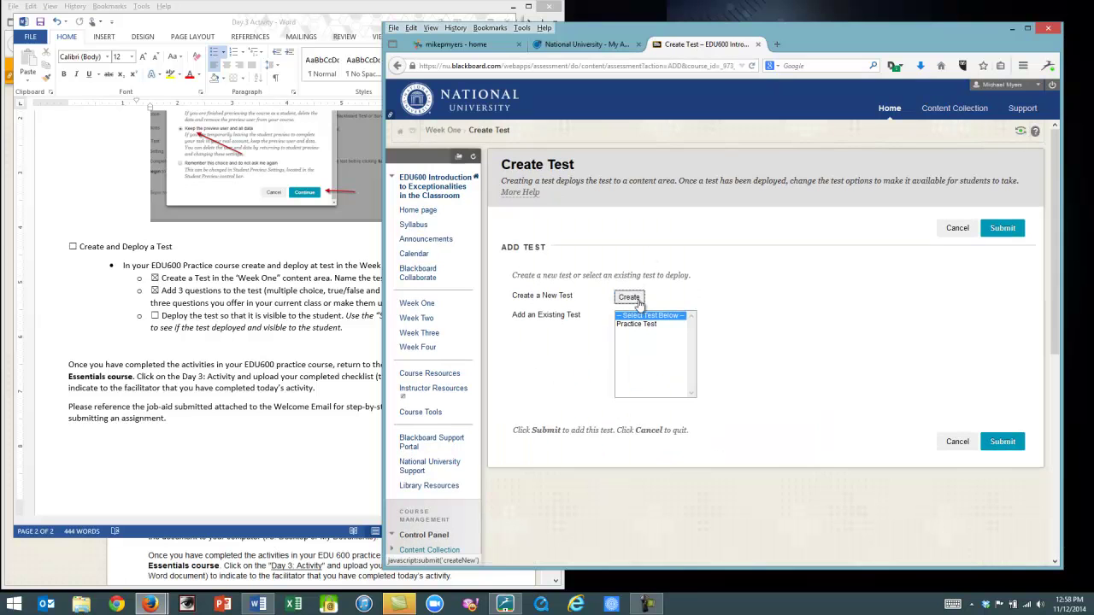
click(638, 299)
click(638, 325)
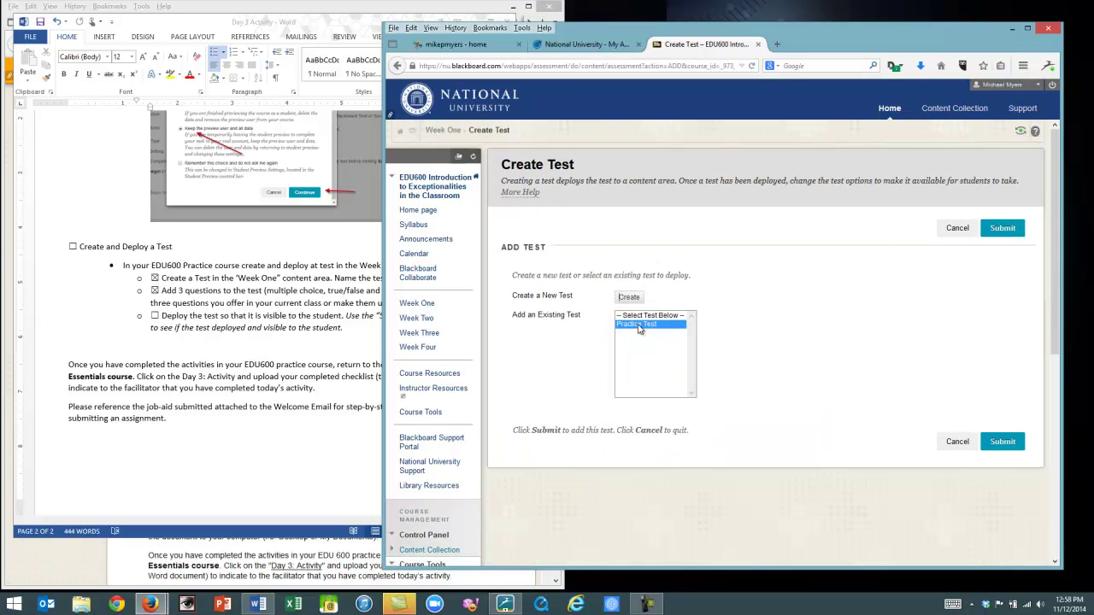
click(1003, 441)
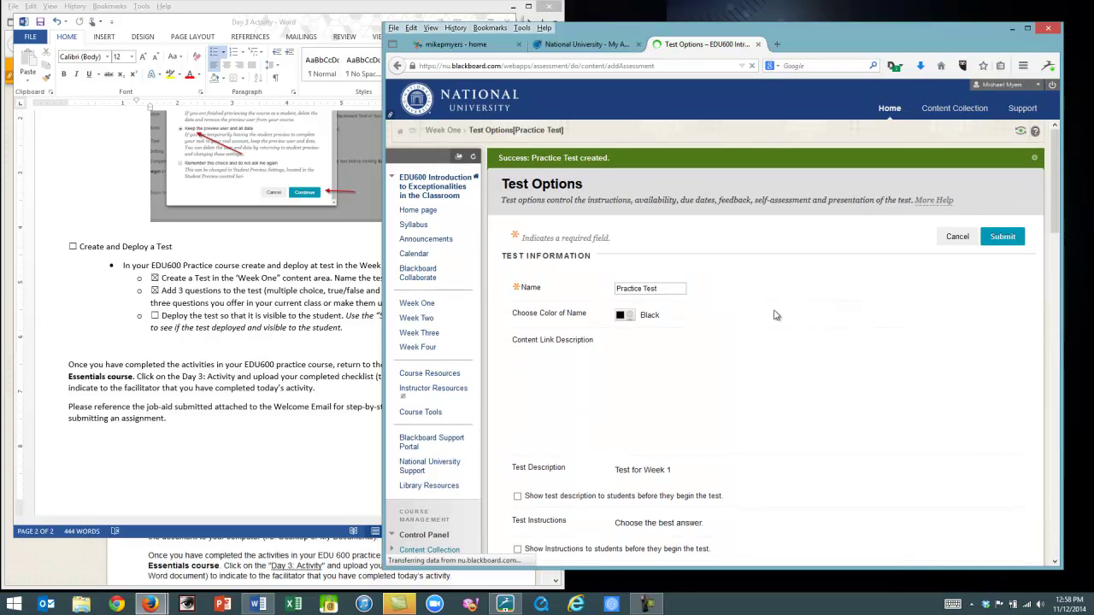
- Set the Practice Test to show its description and instructions beforehand, open in a new window, have an available link, and get a new announcement
scroll(675, 342, down, 3)
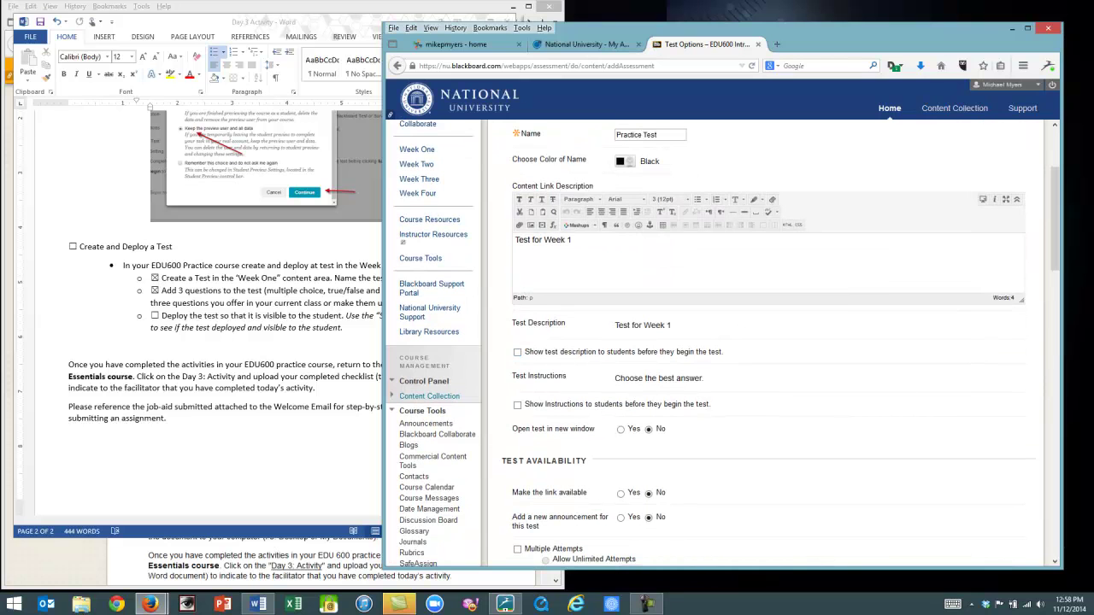
click(517, 353)
click(517, 405)
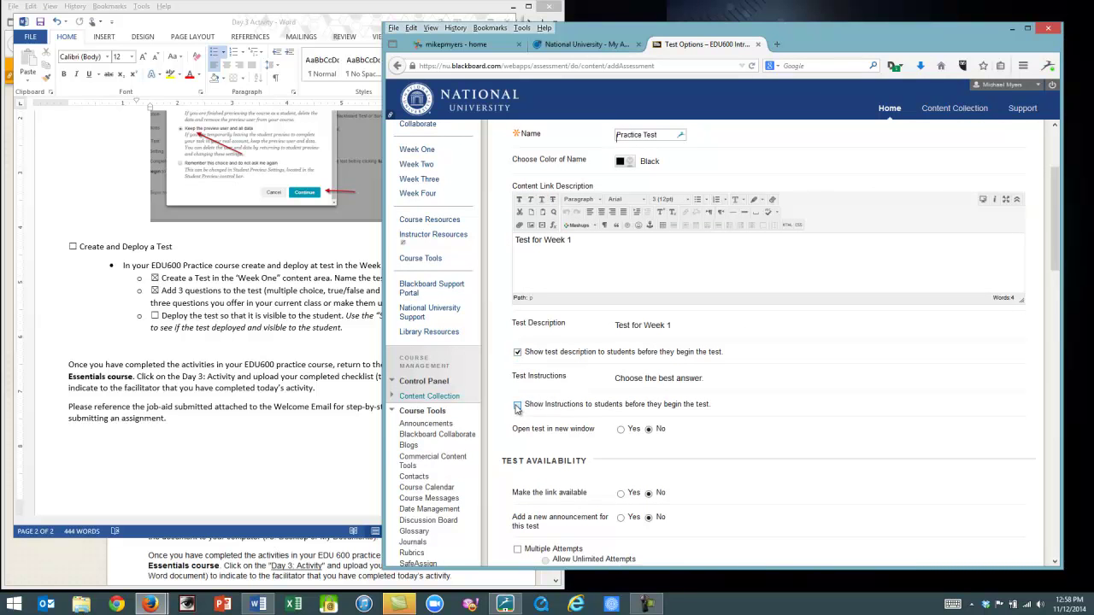
click(620, 430)
scroll(605, 449, down, 3)
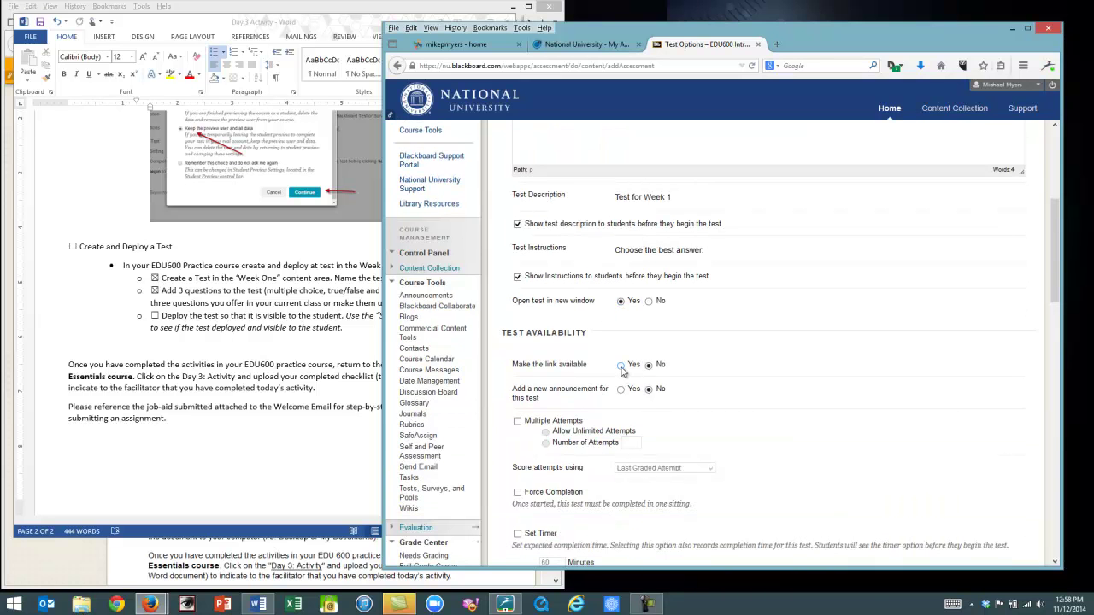
click(622, 389)
- Show students all, correct and submitted answers after submission, randomize the questions, and submit the test options
scroll(580, 379, down, 3)
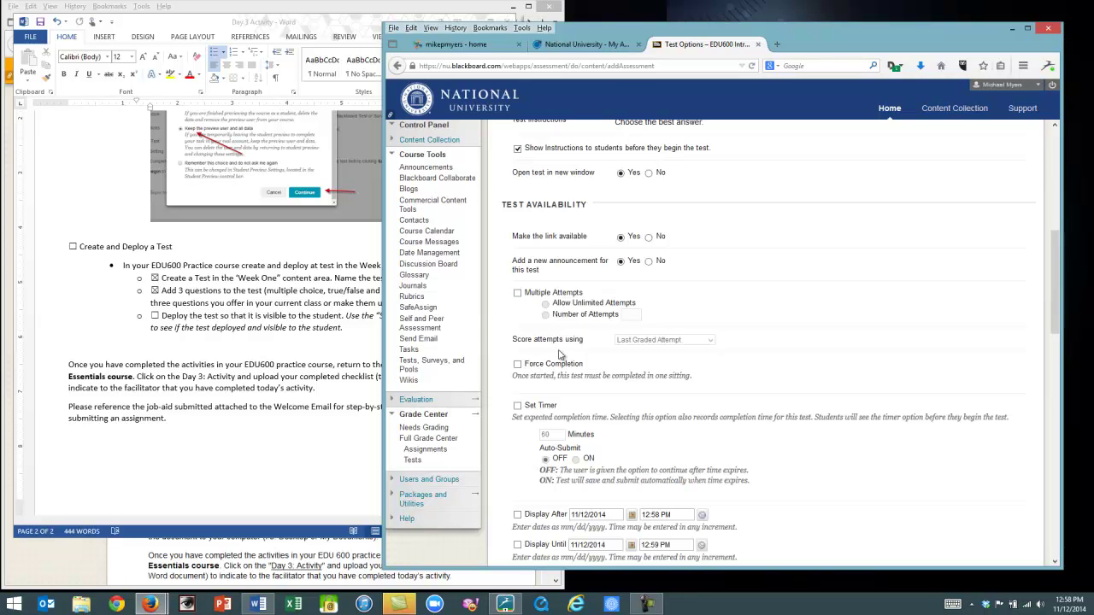
scroll(580, 366, down, 2)
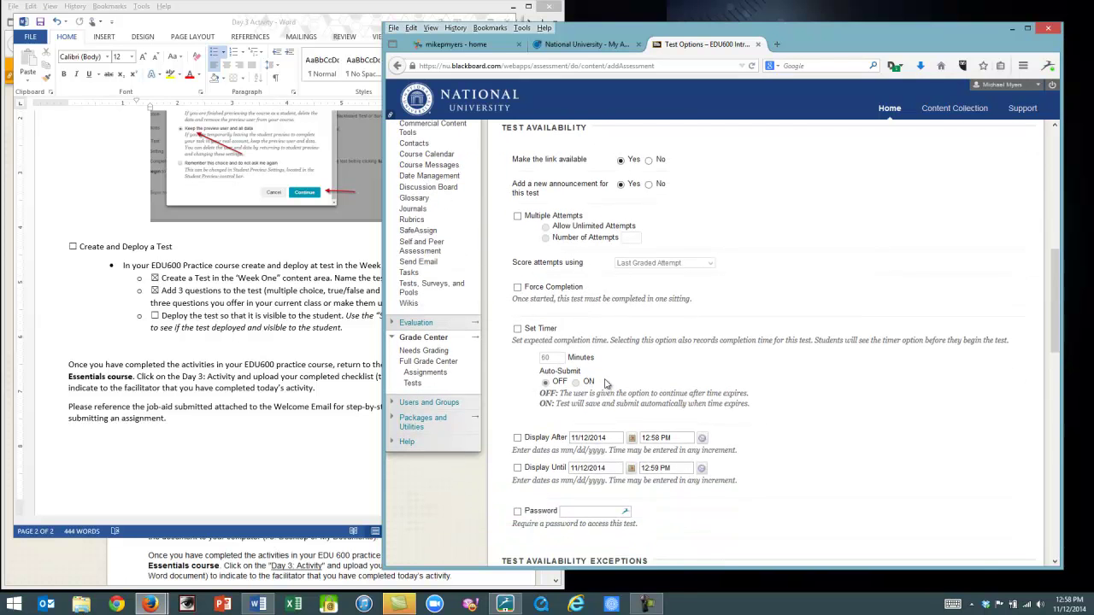
scroll(620, 381, down, 1)
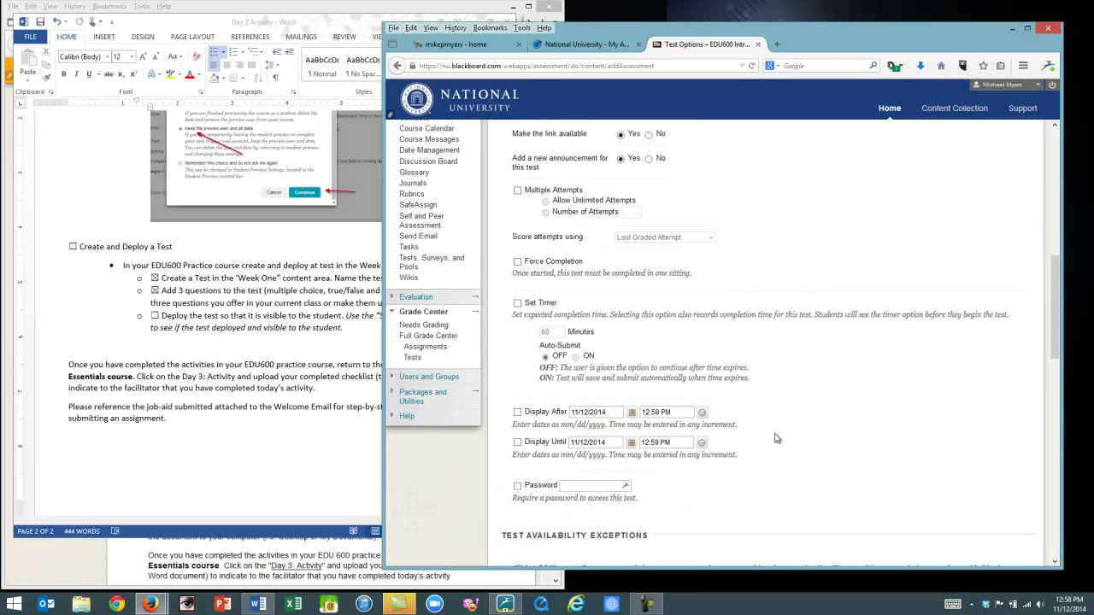
scroll(597, 330, down, 2)
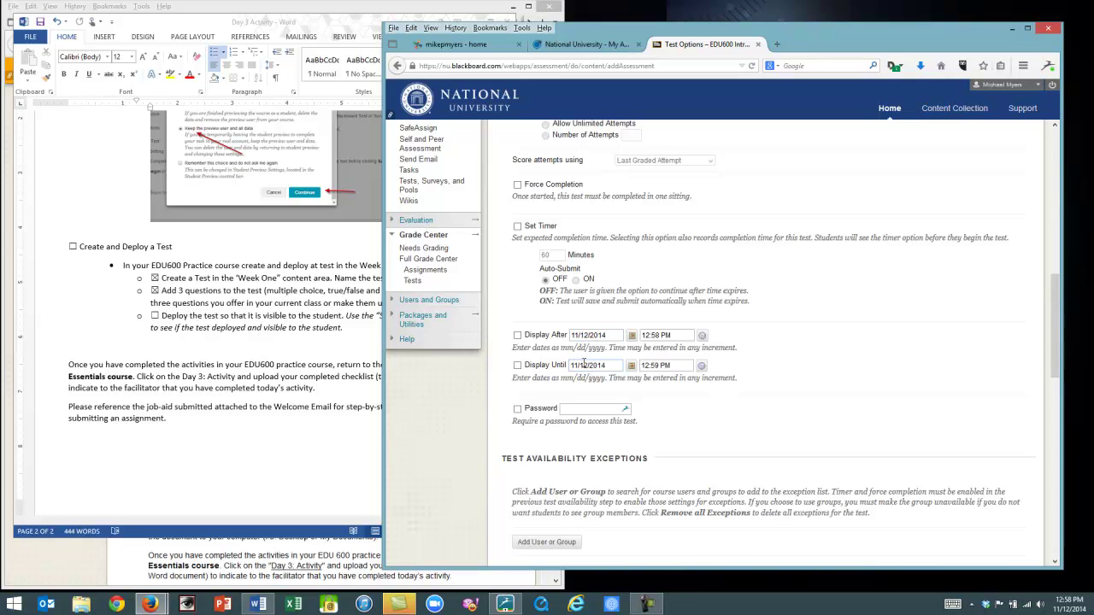
scroll(756, 373, down, 4)
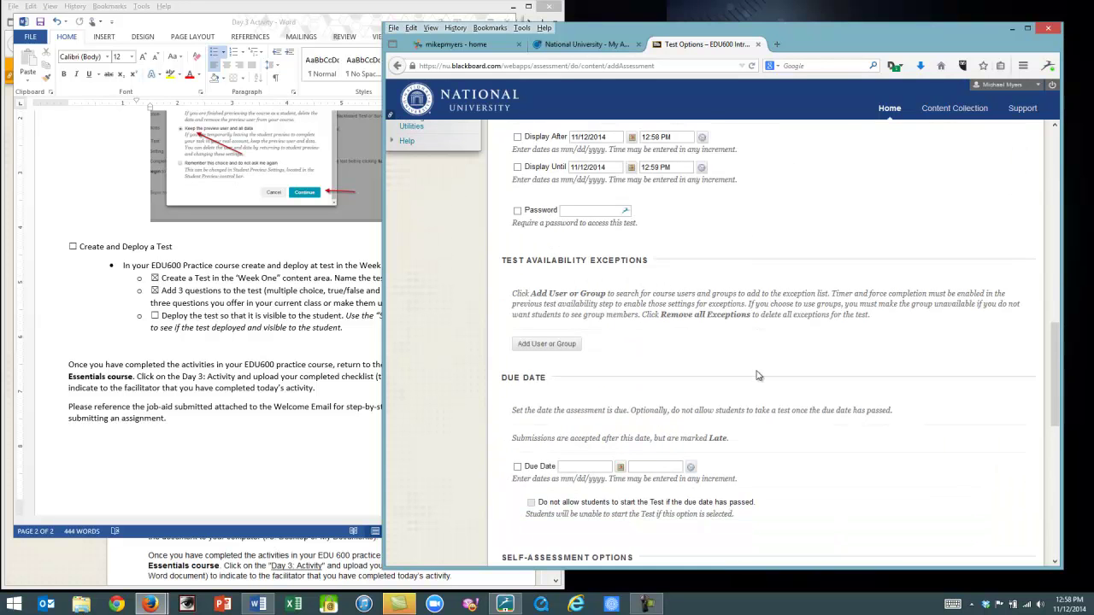
scroll(756, 376, down, 5)
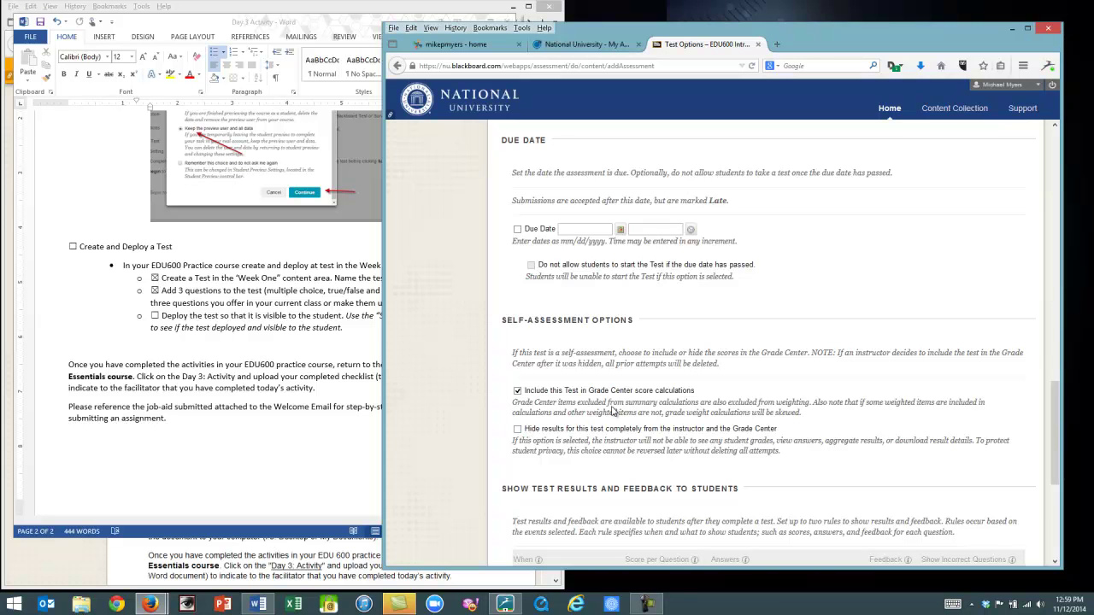
scroll(612, 412, down, 4)
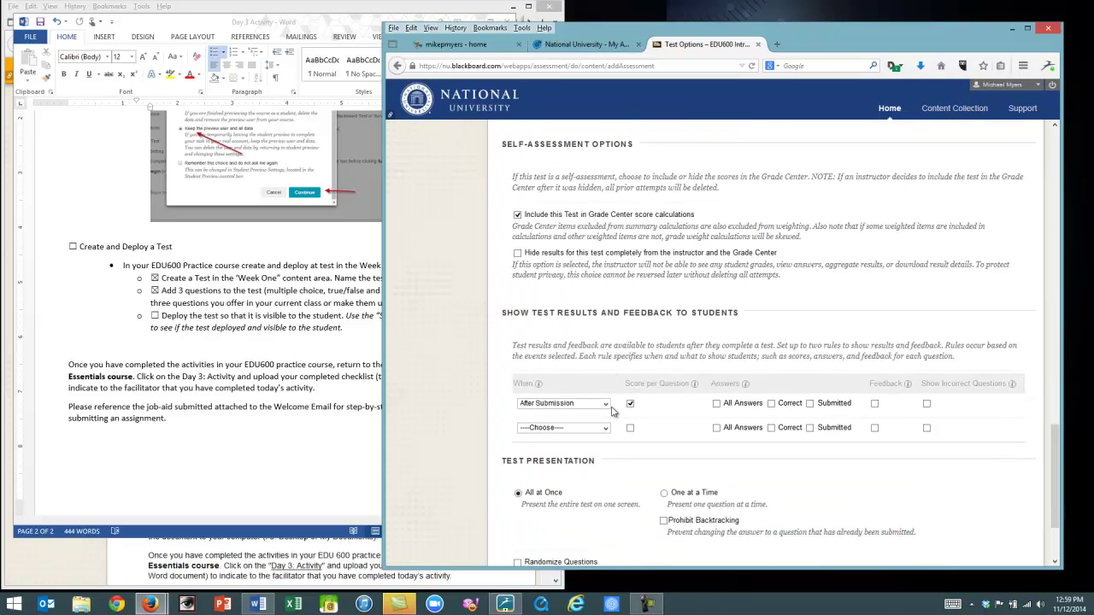
scroll(612, 411, down, 1)
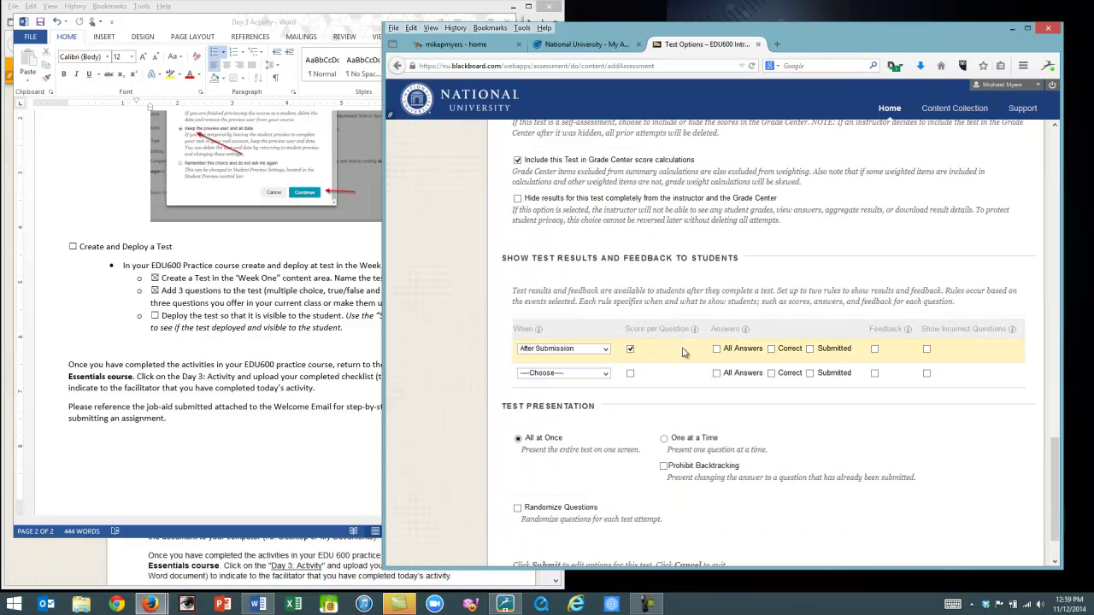
click(716, 349)
click(809, 349)
scroll(605, 414, down, 1)
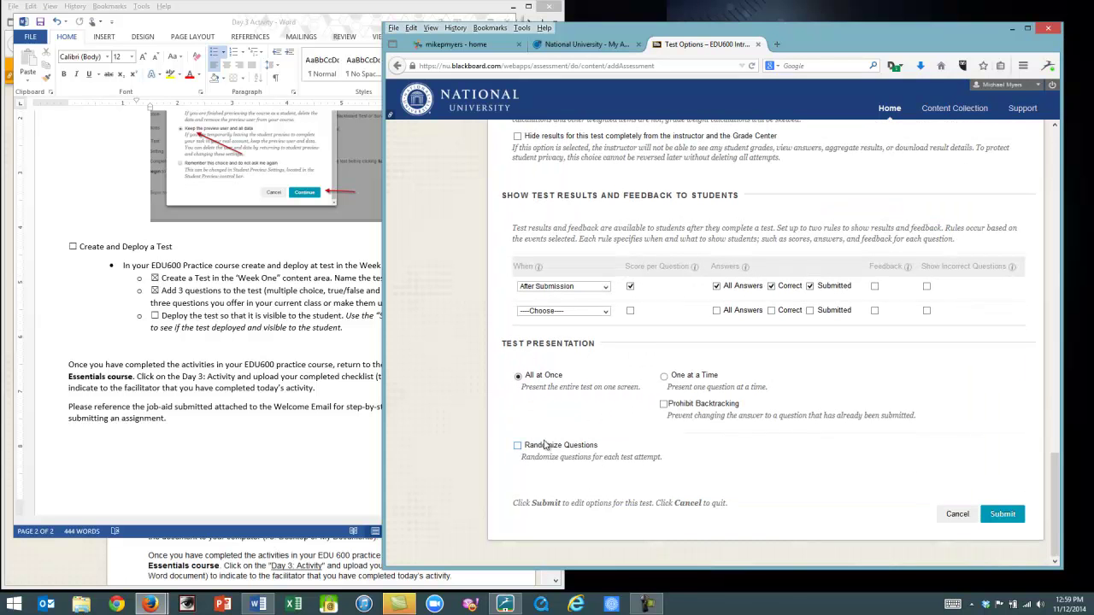
click(518, 447)
click(1004, 518)
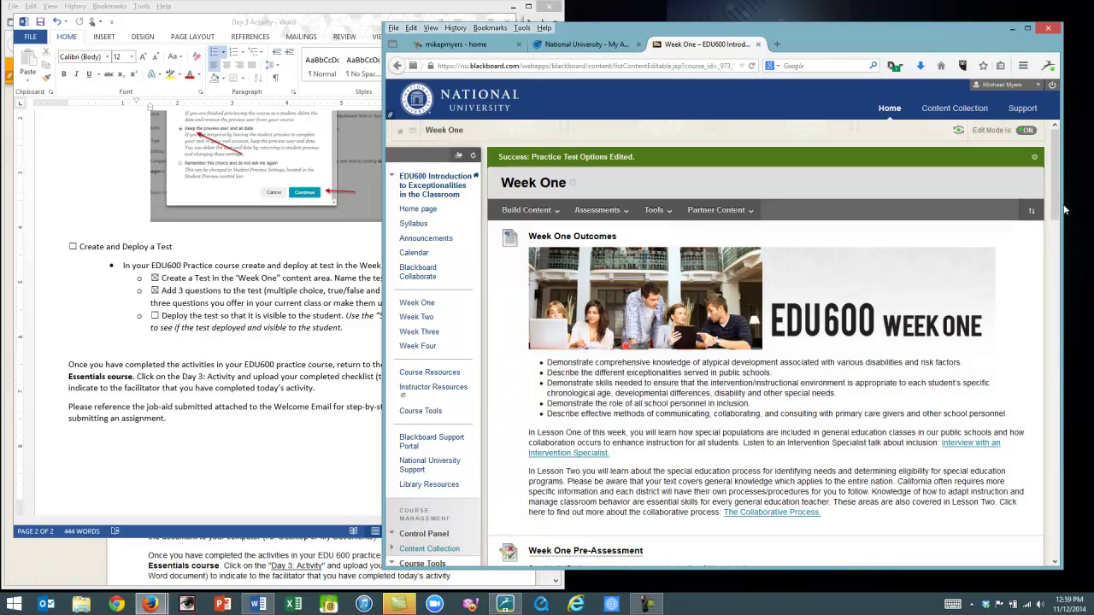
- Check for the Practice Test at the end of the Week One content area and turn on Student Preview mode
drag(1054, 211, 1053, 513)
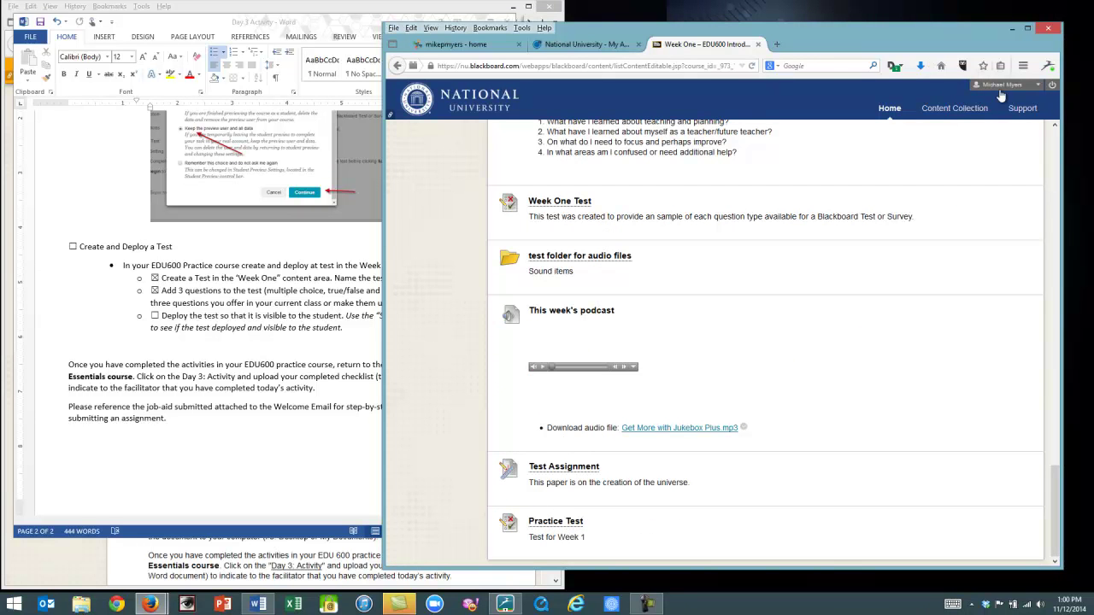
drag(1053, 511, 1053, 359)
drag(1044, 248, 1036, 130)
click(948, 130)
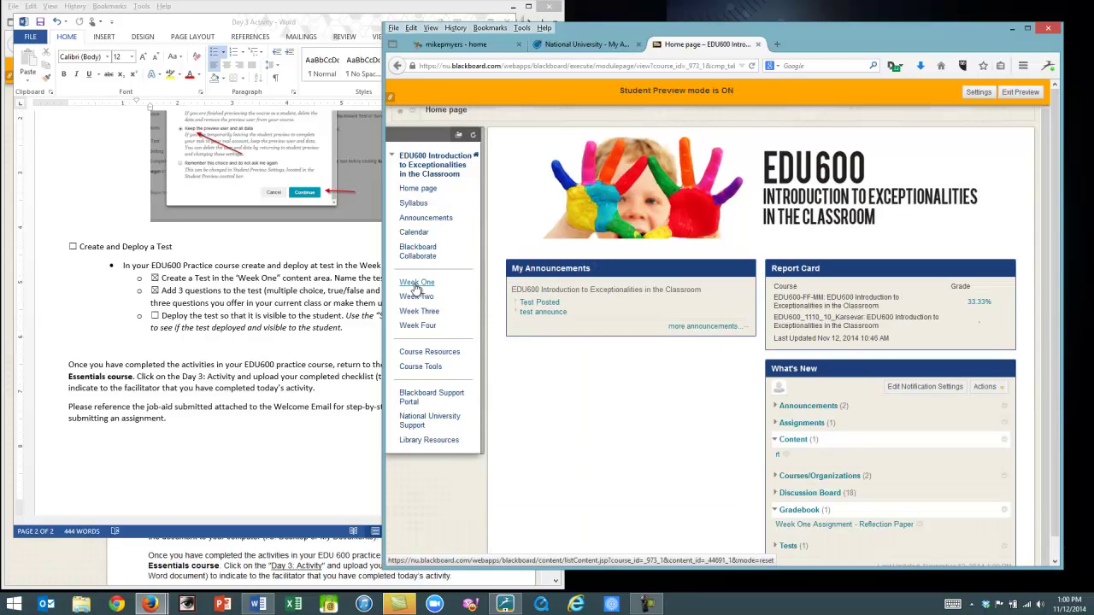
- In Student Preview, go to the Week One content area and open the Practice Test
click(416, 287)
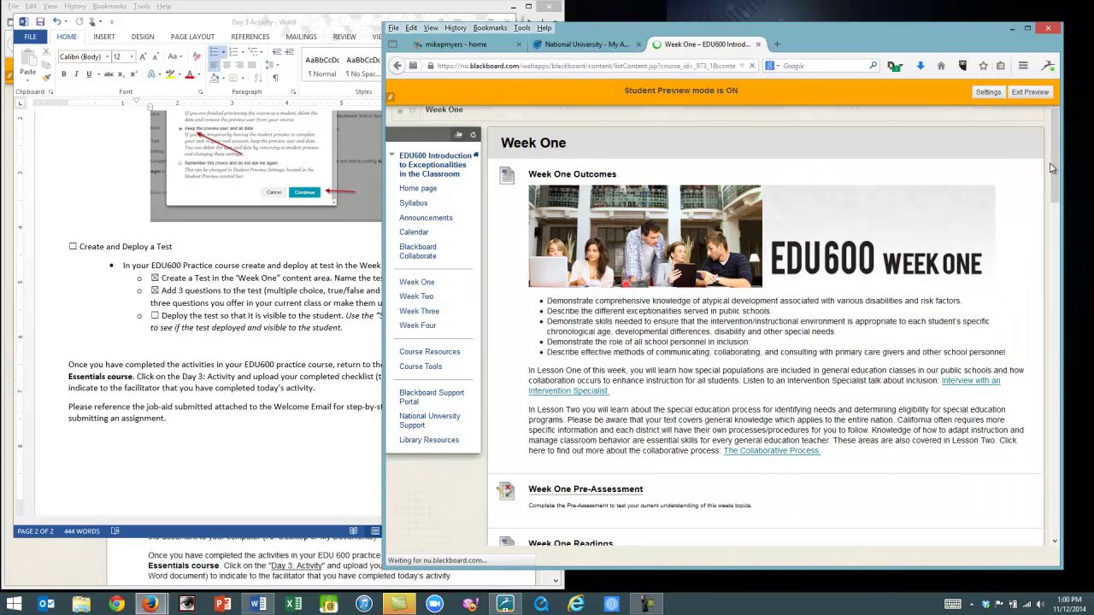
drag(1055, 160, 923, 559)
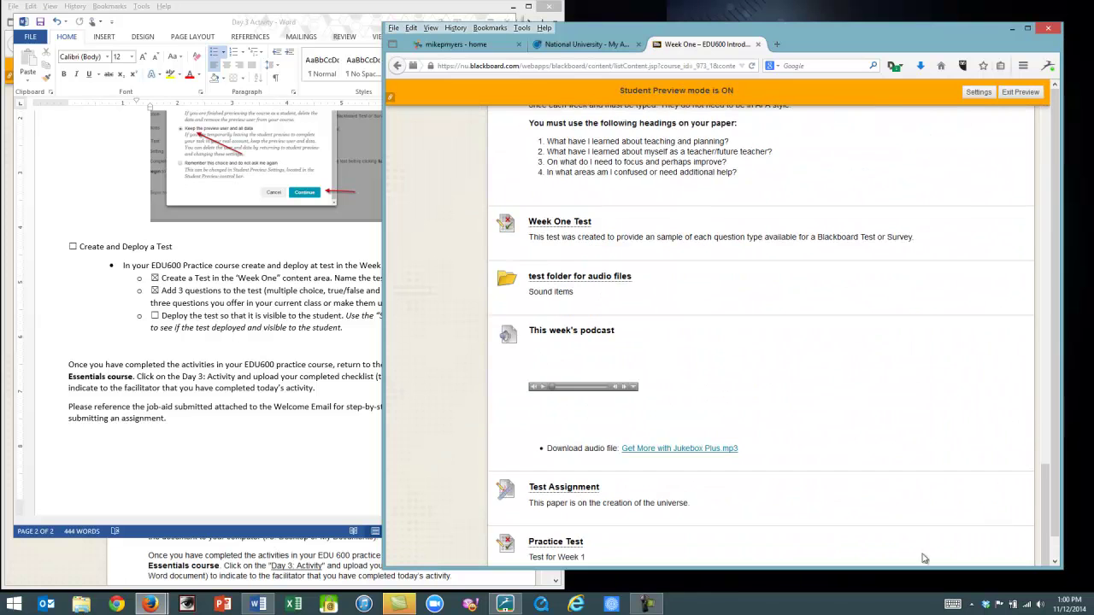
click(555, 545)
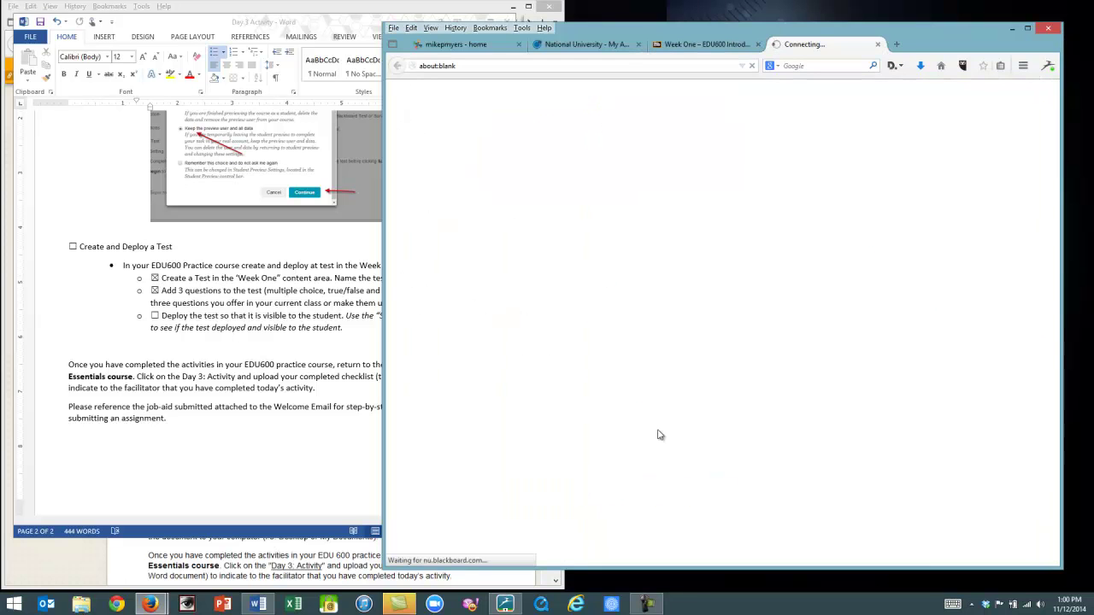
- In the Day 3 Activity Word document, mark the test deployment item as completed, return to the document's beginning and minimize it
click(187, 316)
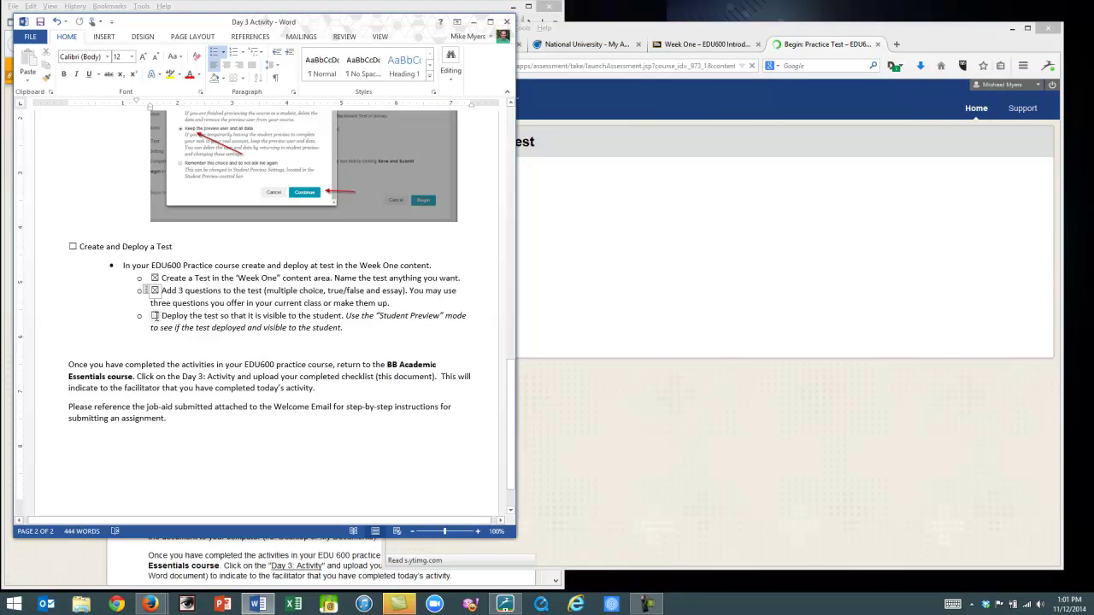
click(155, 315)
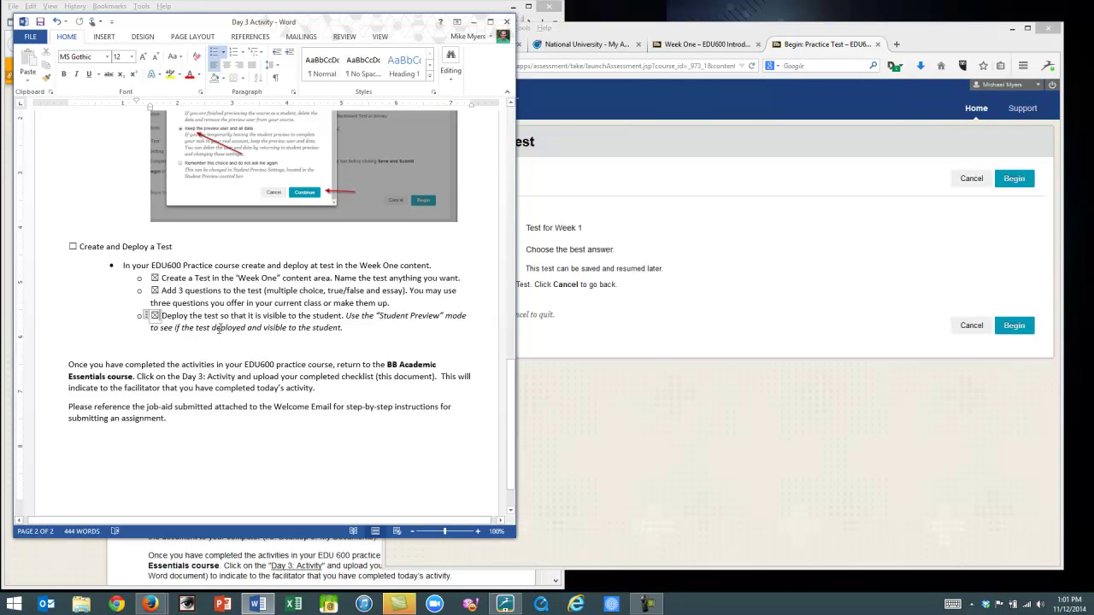
drag(512, 444, 510, 144)
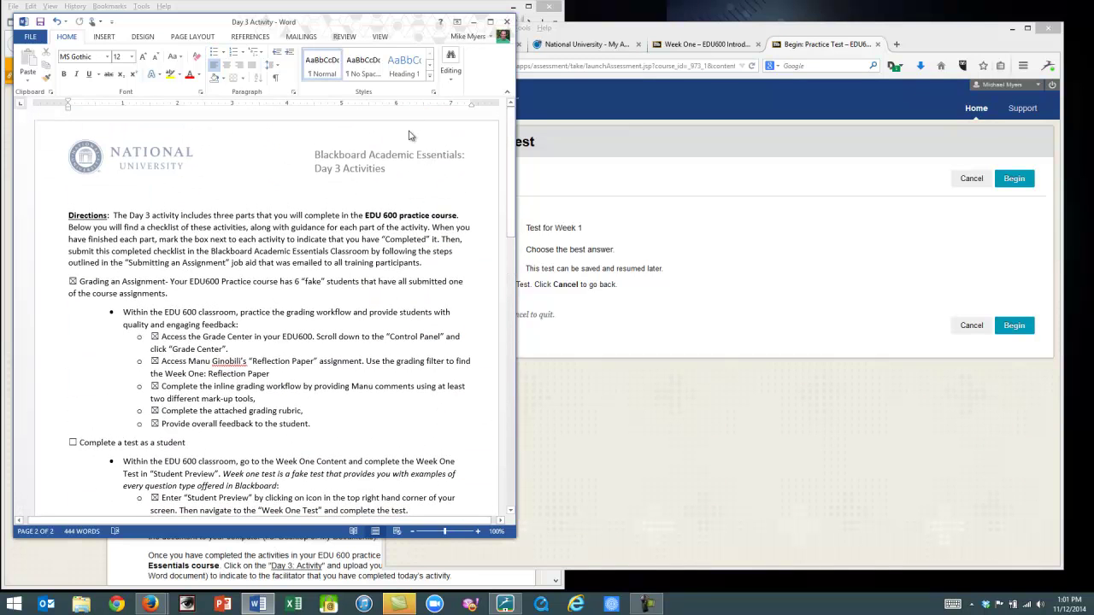
click(473, 21)
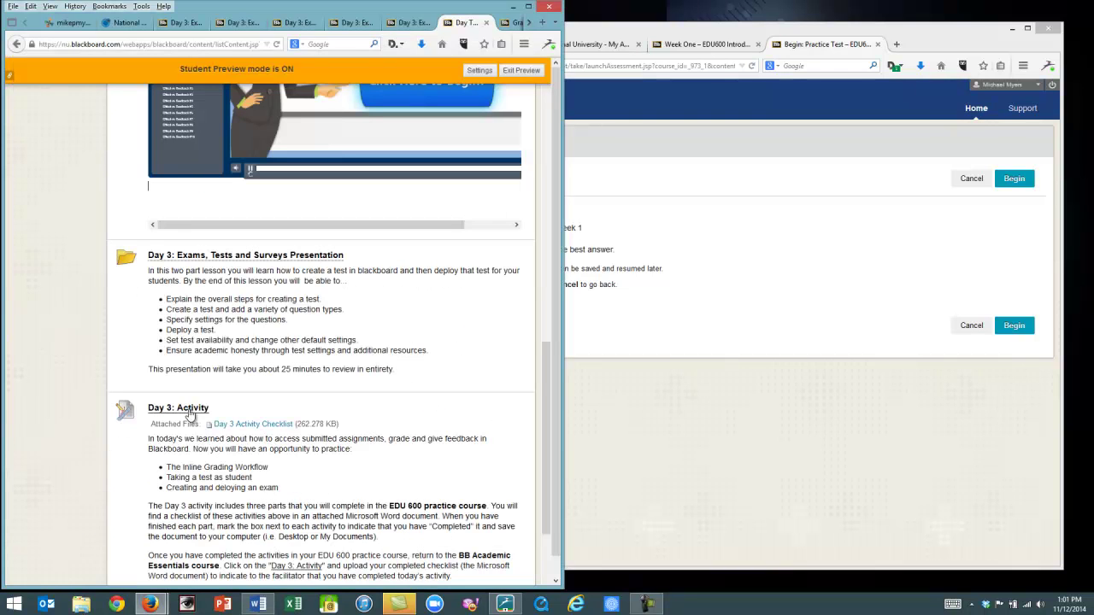
- In the Academic Essentials course, open the Day 3: Activity assignment, examine its submission options, and minimize the practice-course browser window
click(189, 408)
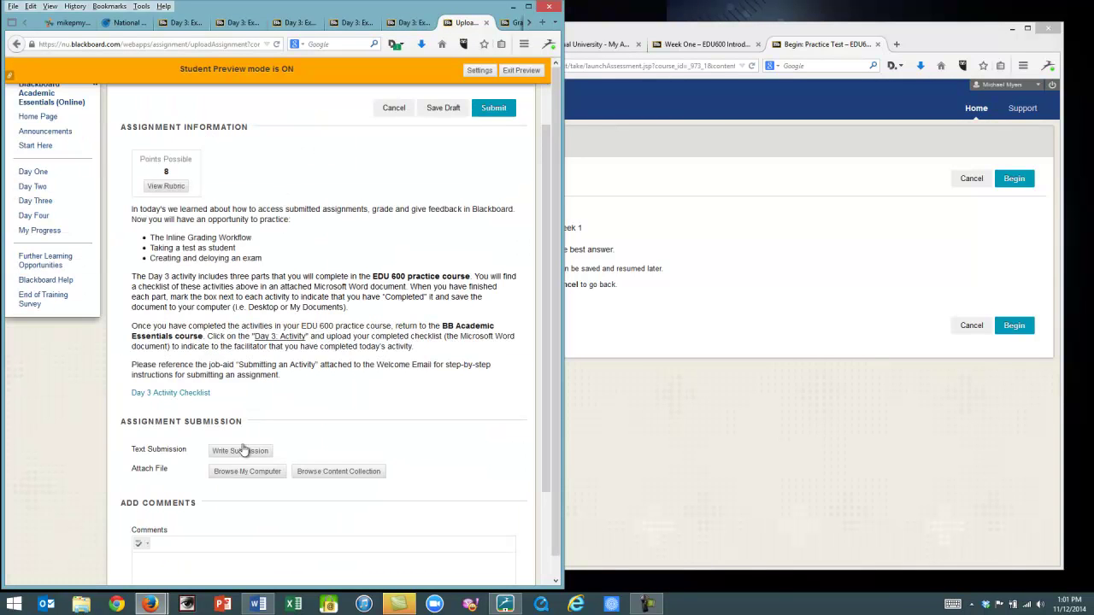
scroll(390, 429, down, 3)
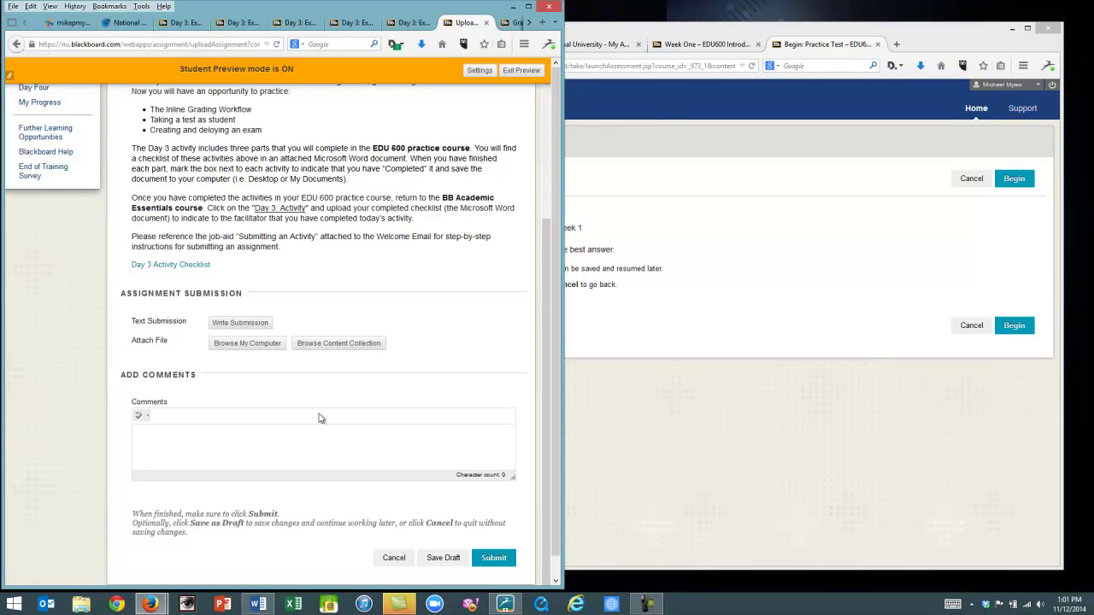
click(844, 185)
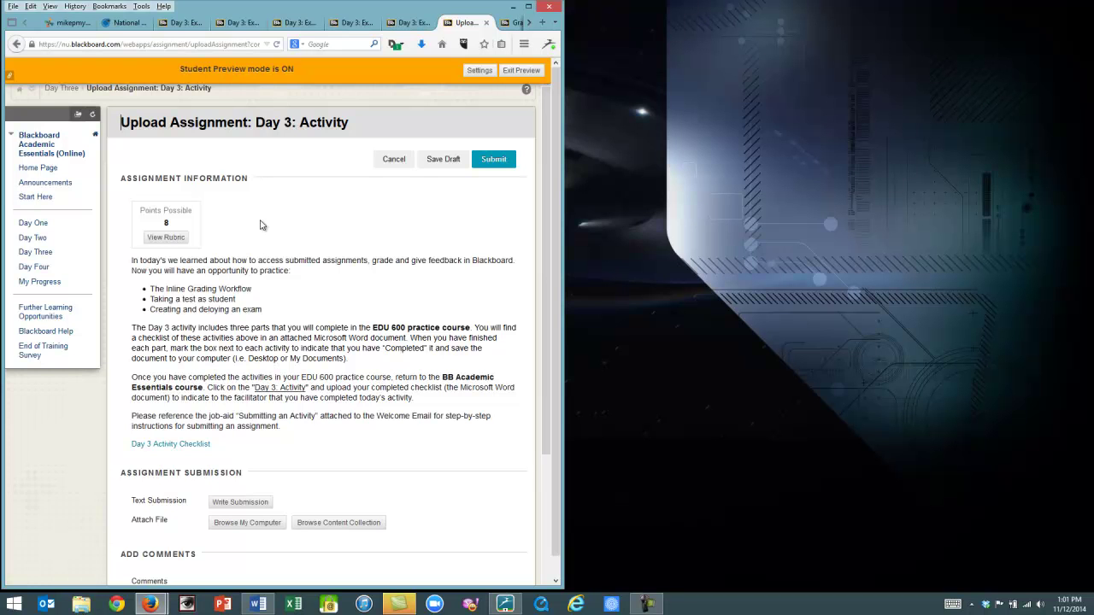
- Open the Day Four content area and examine its tasks, presentation and Post Assessment
click(61, 268)
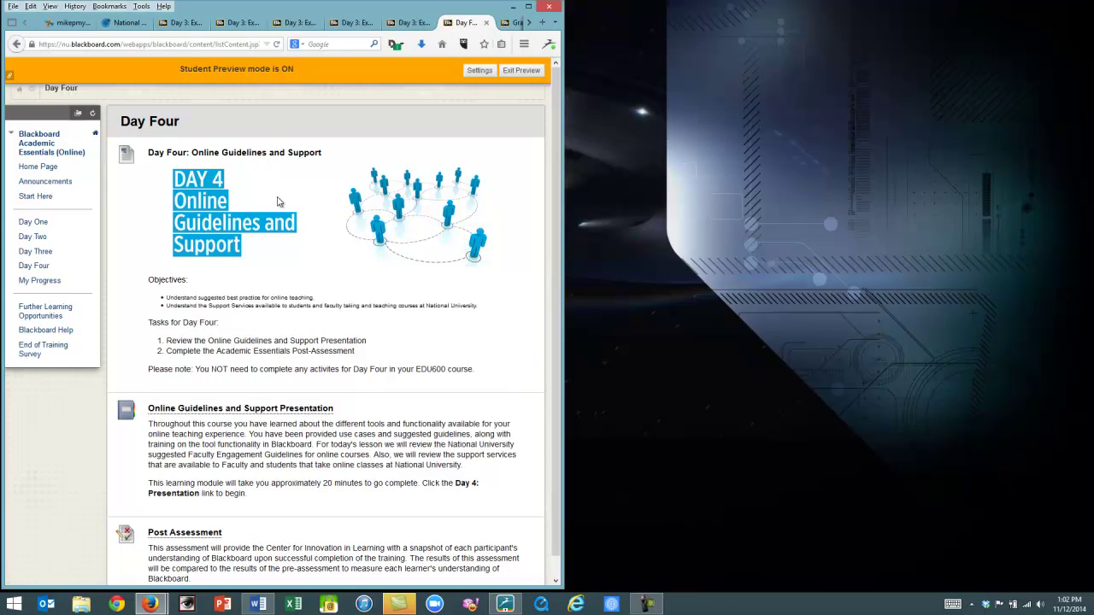
scroll(256, 282, down, 1)
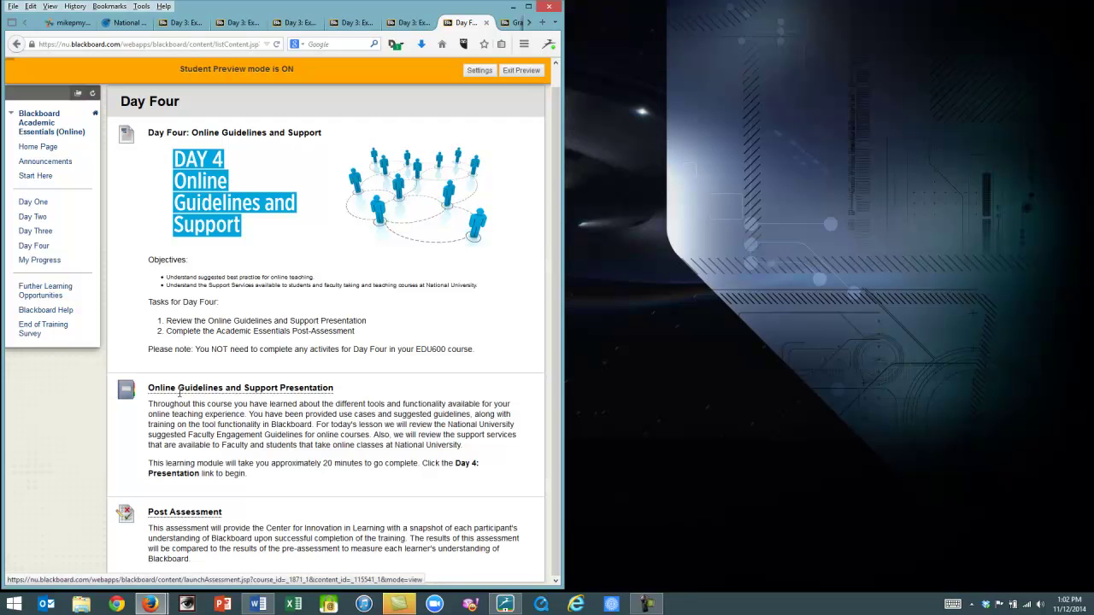
- View the End of Training Survey's start page, close it, and open My Progress to view the course grades
click(48, 333)
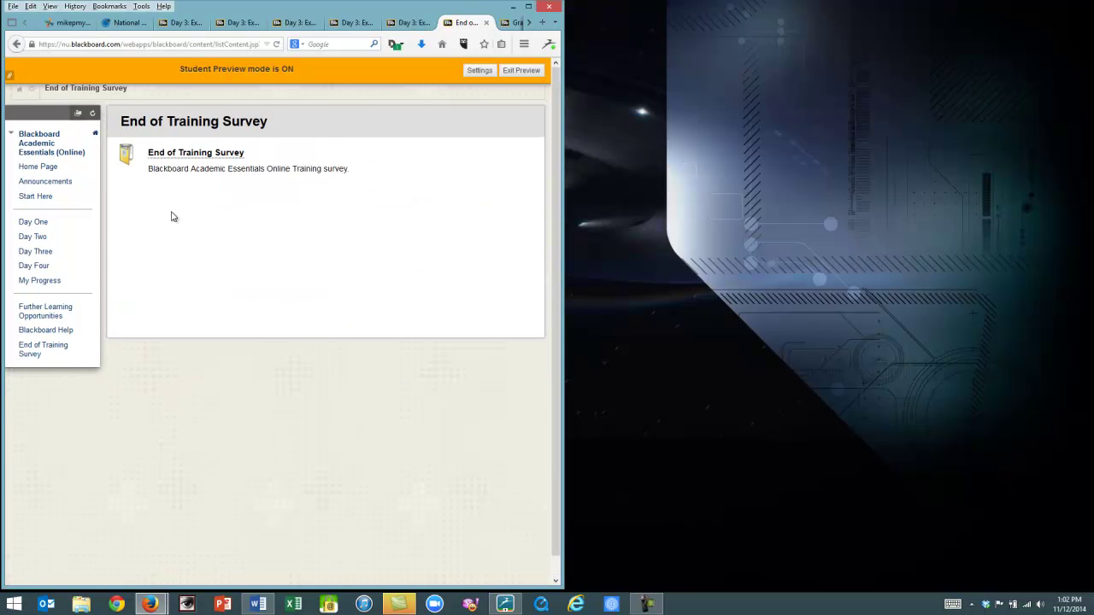
click(195, 154)
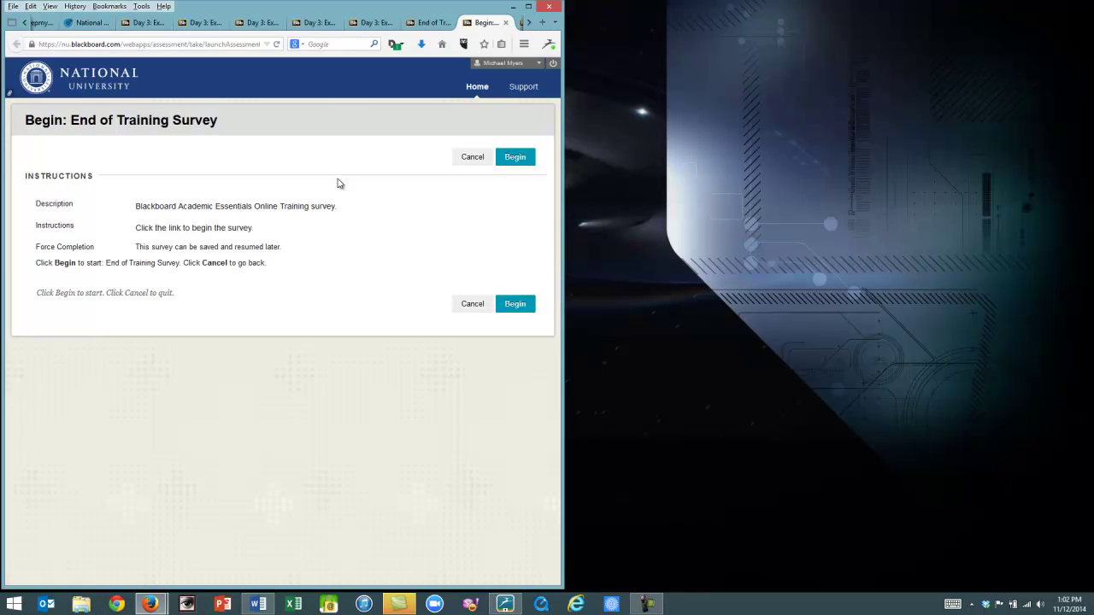
key(ctrl+w)
click(53, 285)
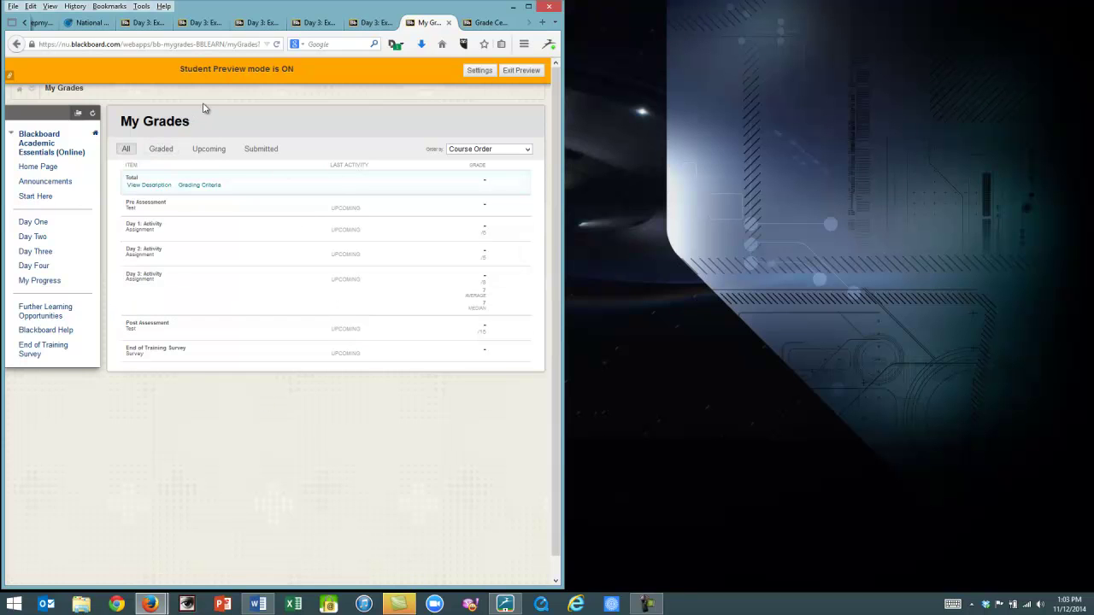
- Switch back to the practice-course browser window and close the Practice Test start page to return to the Week One content
mouse_move(150, 605)
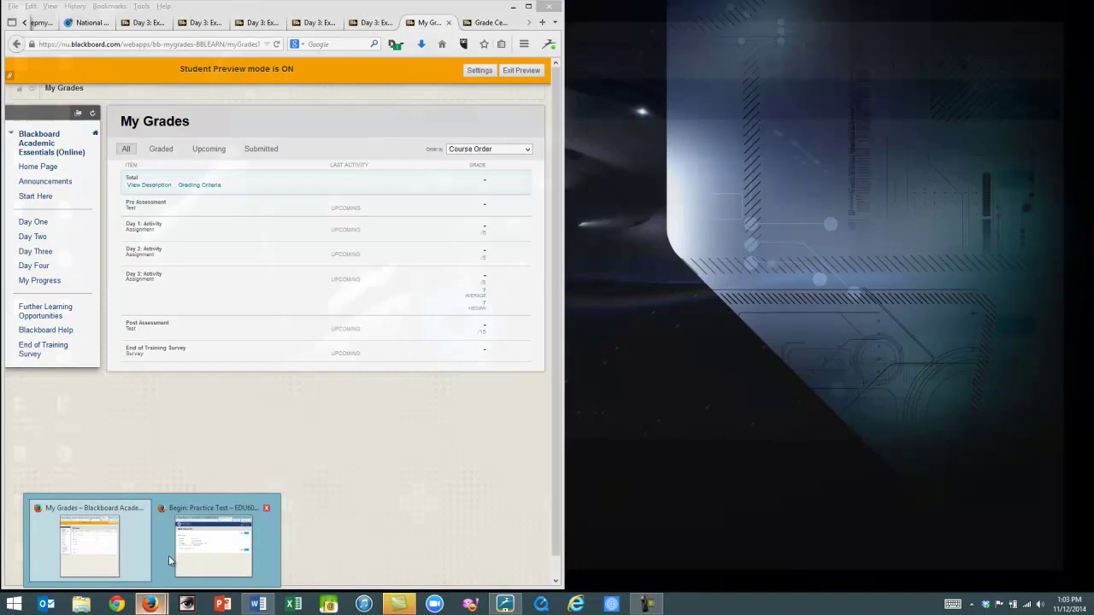
click(171, 554)
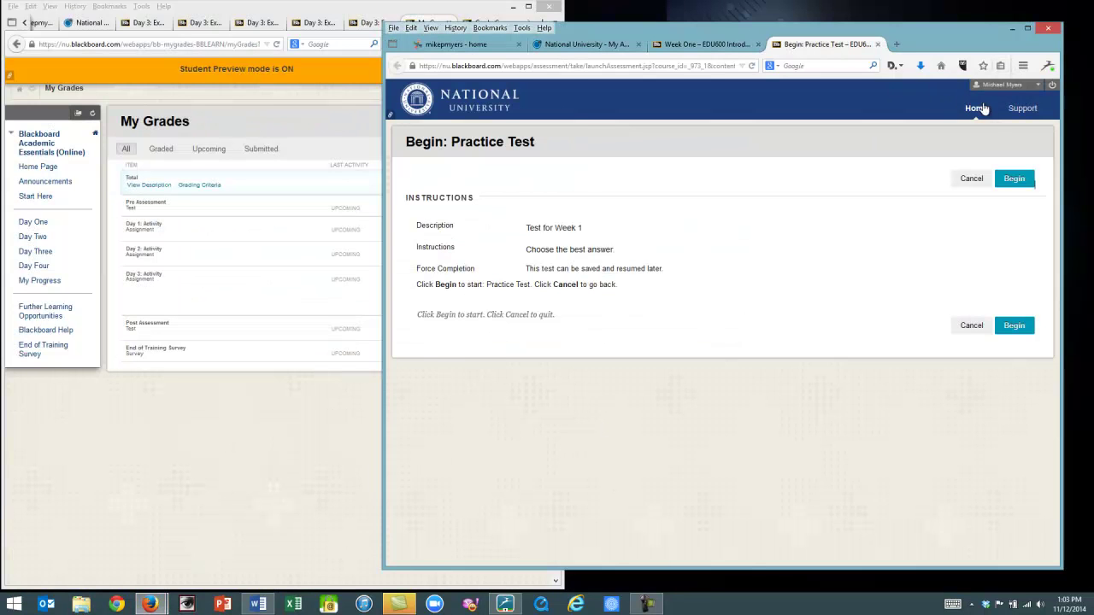
key(ctrl+w)
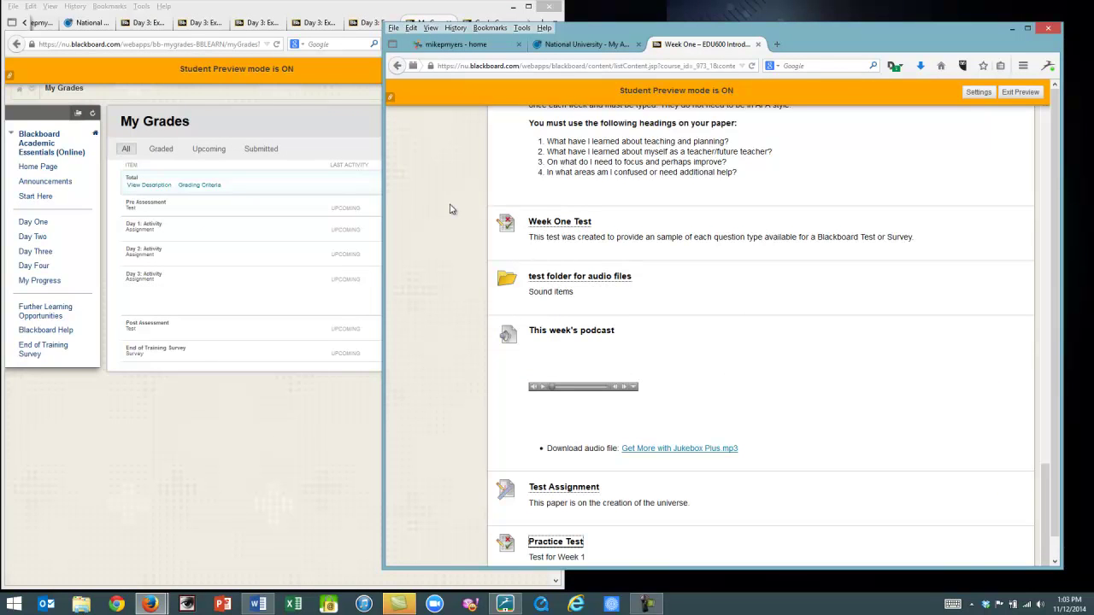